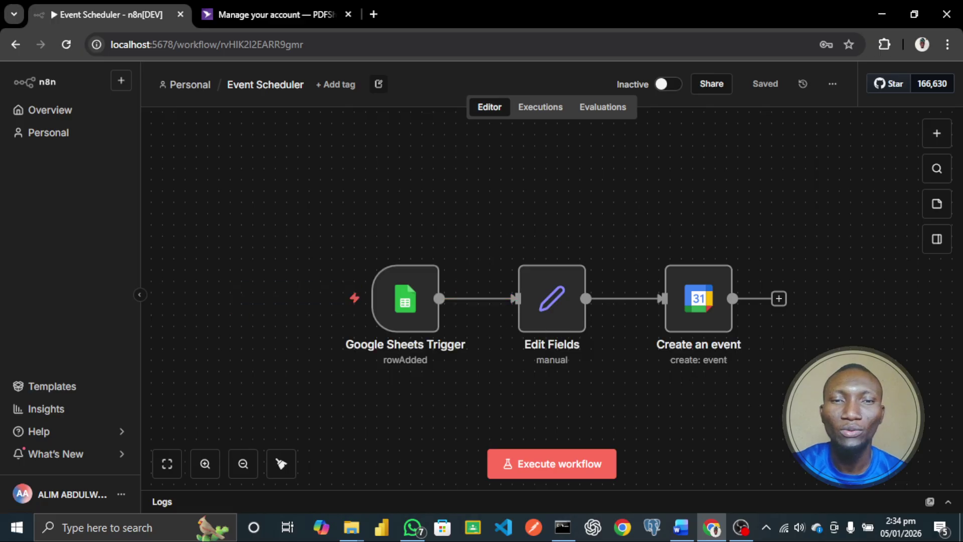
# Review the Google Sheets Trigger node's poll time, document, sheet and trigger settings in the Event Scheduler workflow.
pyautogui.moveTo(435, 333)
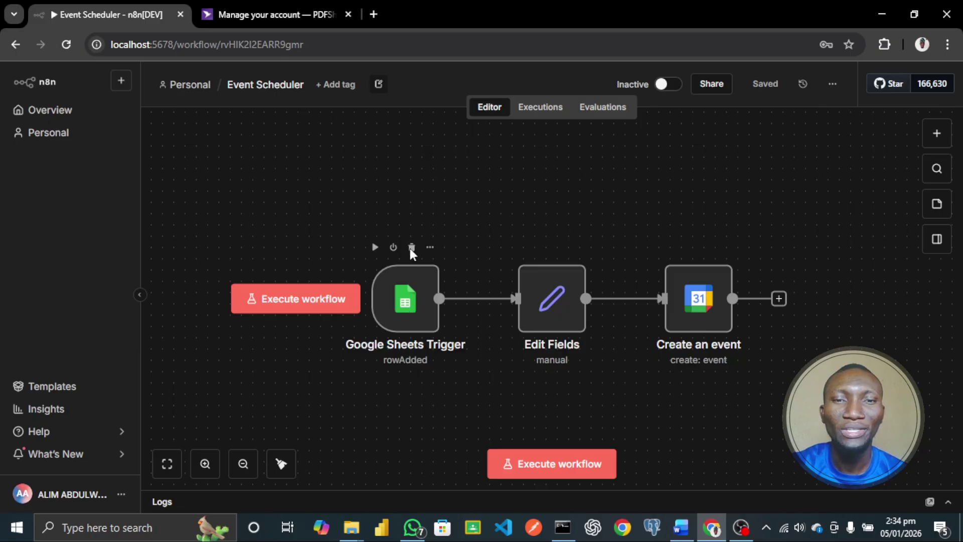
pyautogui.doubleClick(406, 308)
pyautogui.scroll(-1, 413, 262)
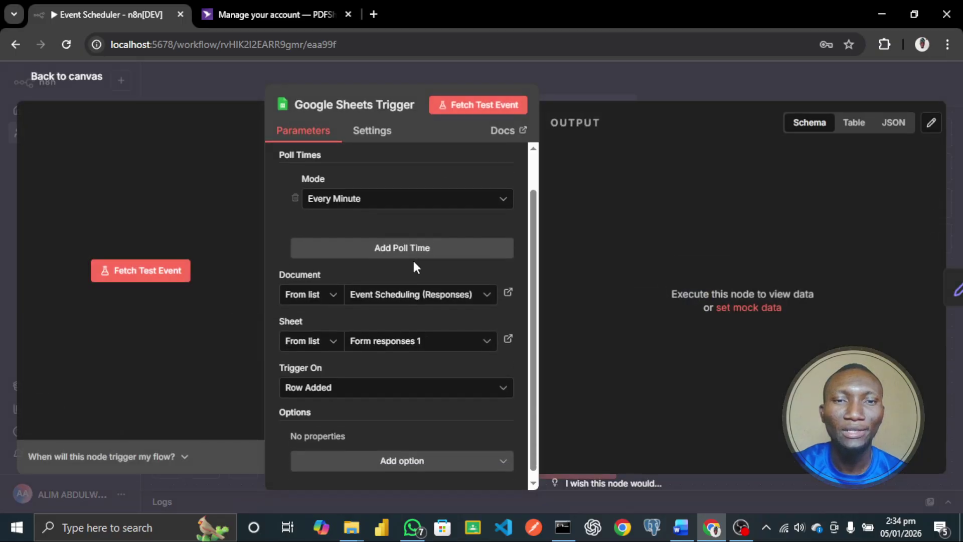
pyautogui.scroll(1, 413, 261)
pyautogui.scroll(-1, 414, 262)
pyautogui.scroll(1, 413, 260)
pyautogui.scroll(-1, 412, 258)
pyautogui.scroll(1, 414, 266)
pyautogui.scroll(-1, 416, 264)
pyautogui.scroll(1, 416, 264)
pyautogui.scroll(-1, 423, 228)
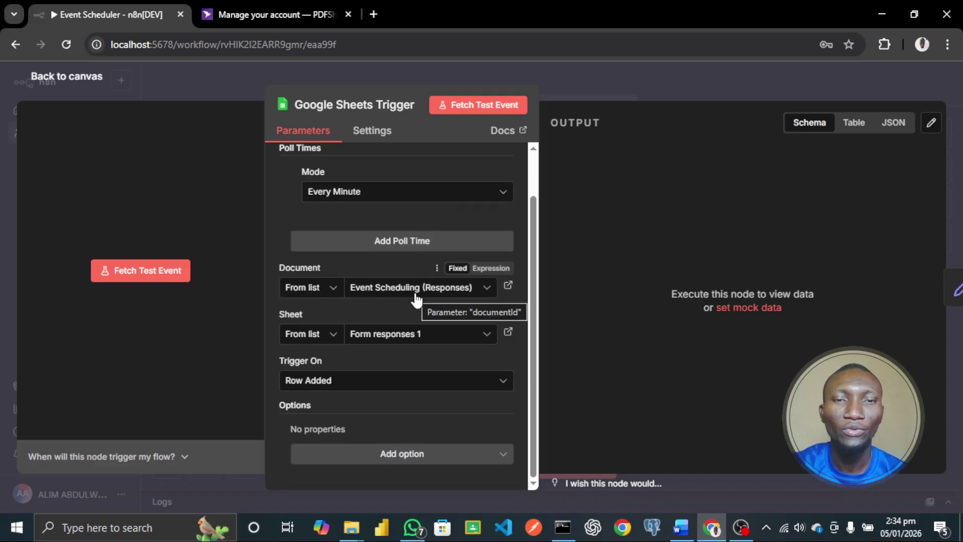
pyautogui.click(84, 80)
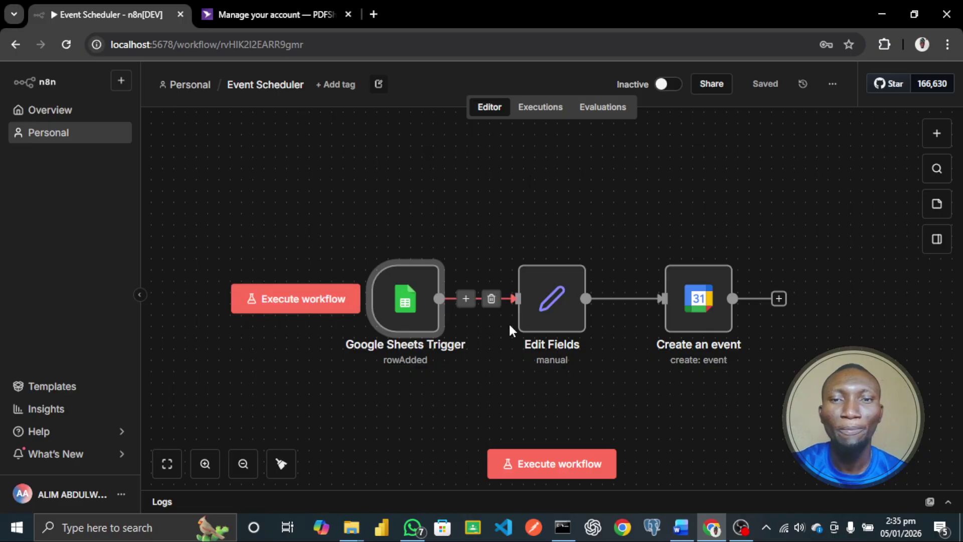
# Review the Edit Fields node's startDateTime, endDateTime and Summary mappings and execute the node to check its output.
pyautogui.doubleClick(546, 321)
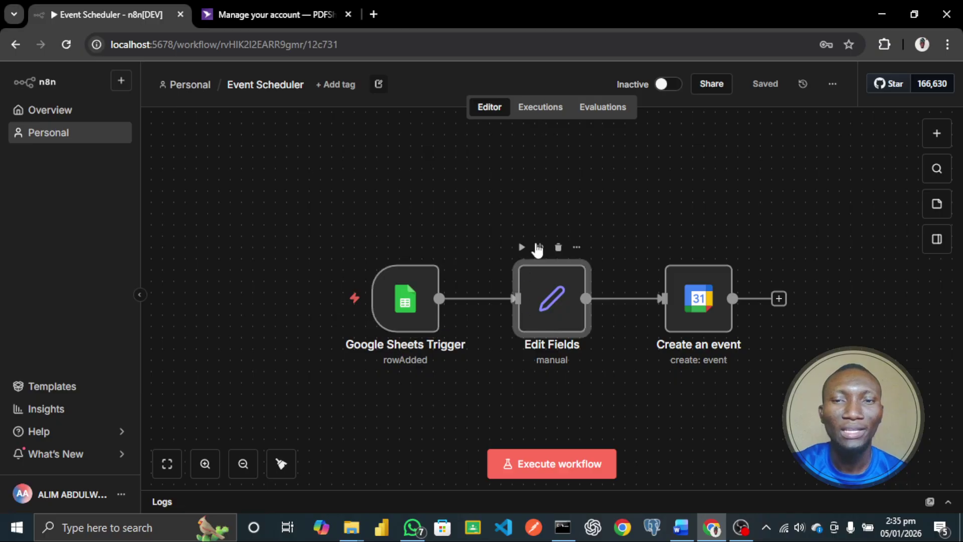
pyautogui.scroll(-1, 494, 329)
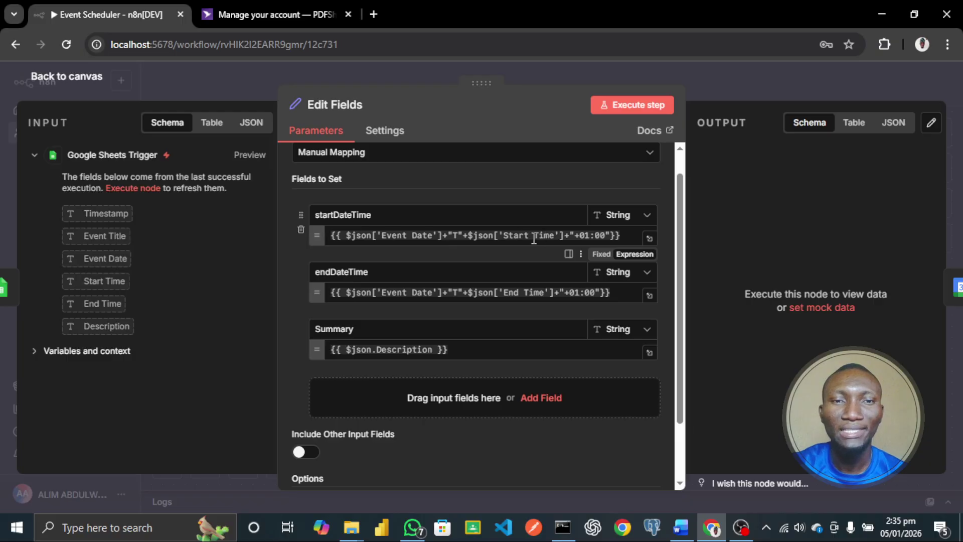
pyautogui.scroll(-1, 556, 238)
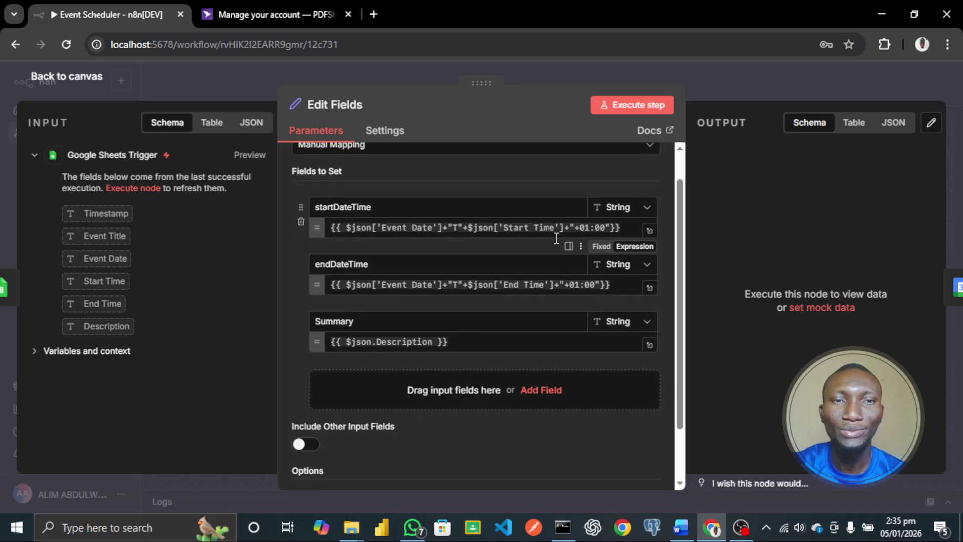
pyautogui.scroll(1, 556, 237)
pyautogui.scroll(1, 556, 237)
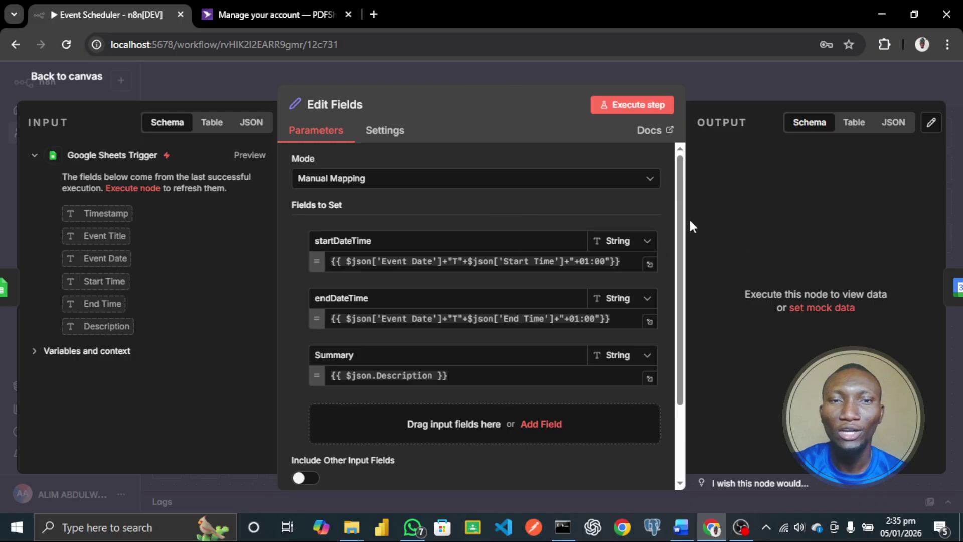
pyautogui.click(611, 102)
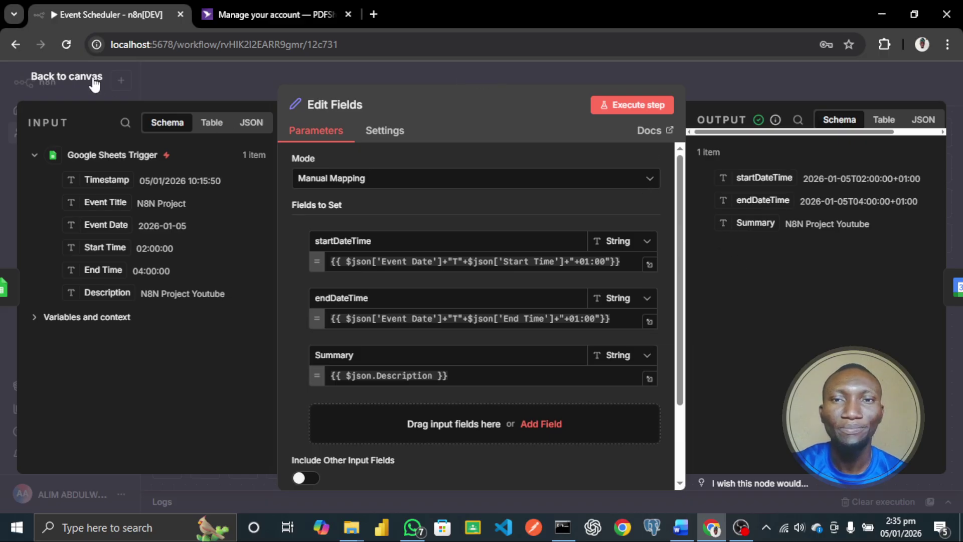
pyautogui.click(66, 76)
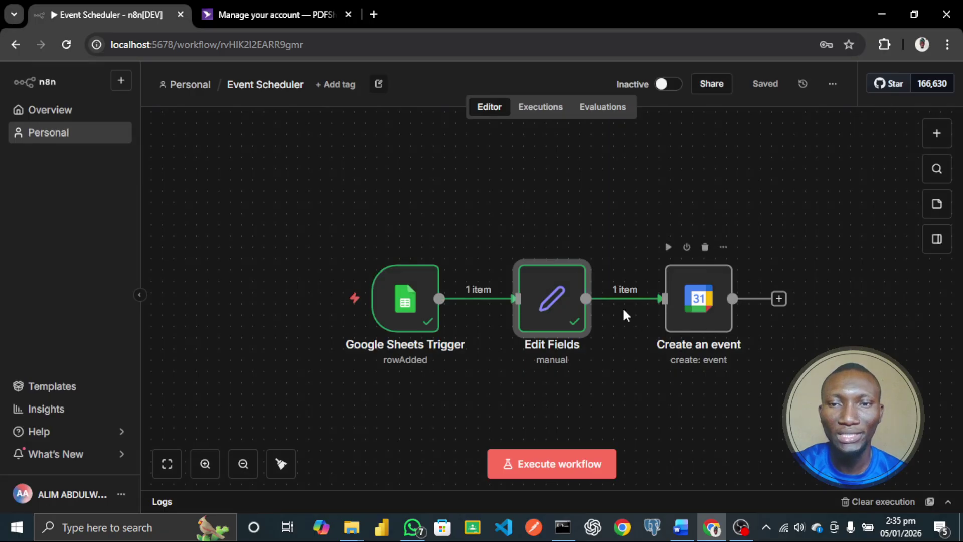
# Review the Create an event node's calendar, start, end, reminder and summary settings.
pyautogui.click(697, 290)
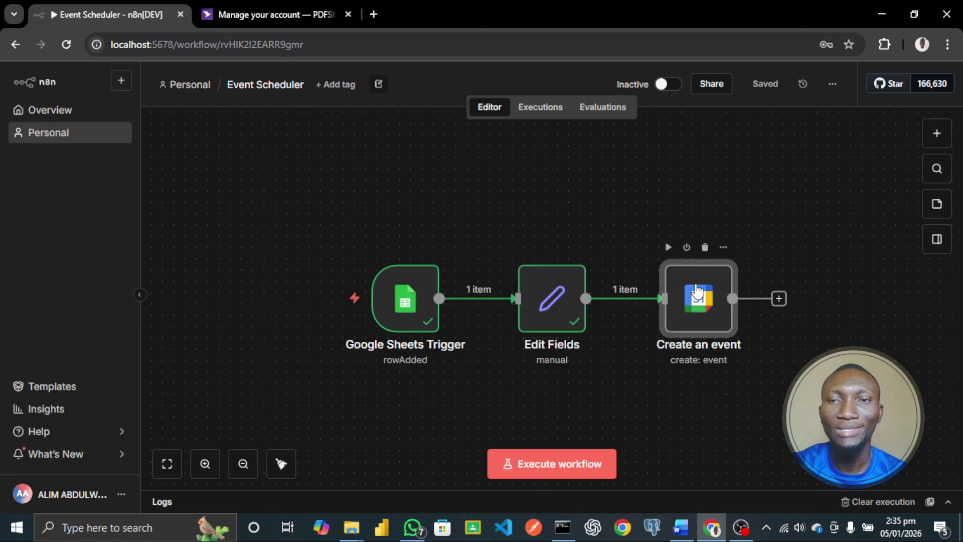
pyautogui.doubleClick(697, 290)
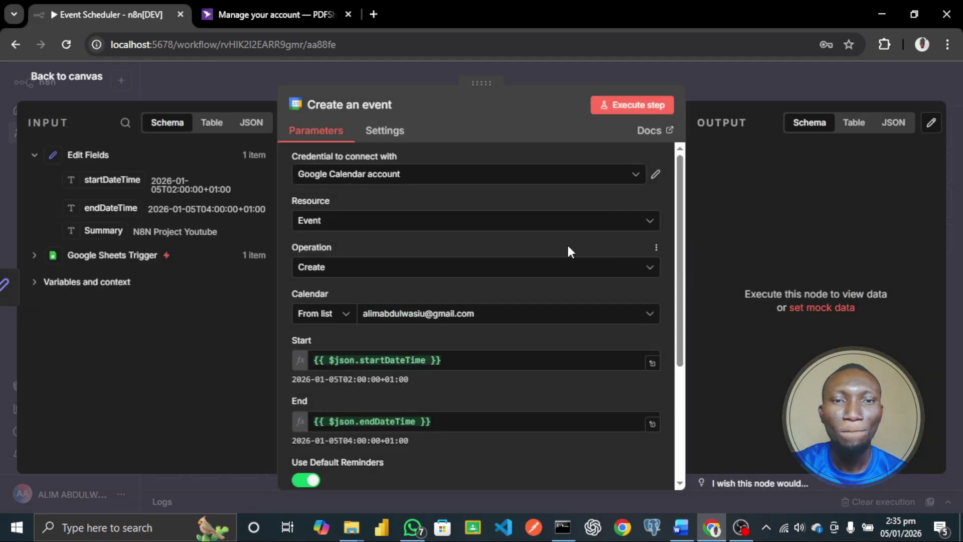
pyautogui.scroll(-1, 568, 251)
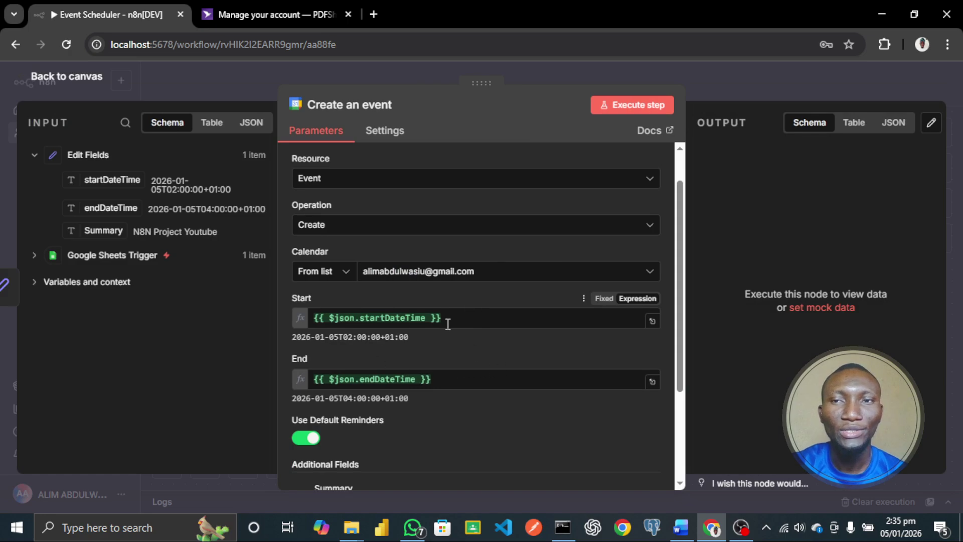
pyautogui.scroll(-1, 471, 341)
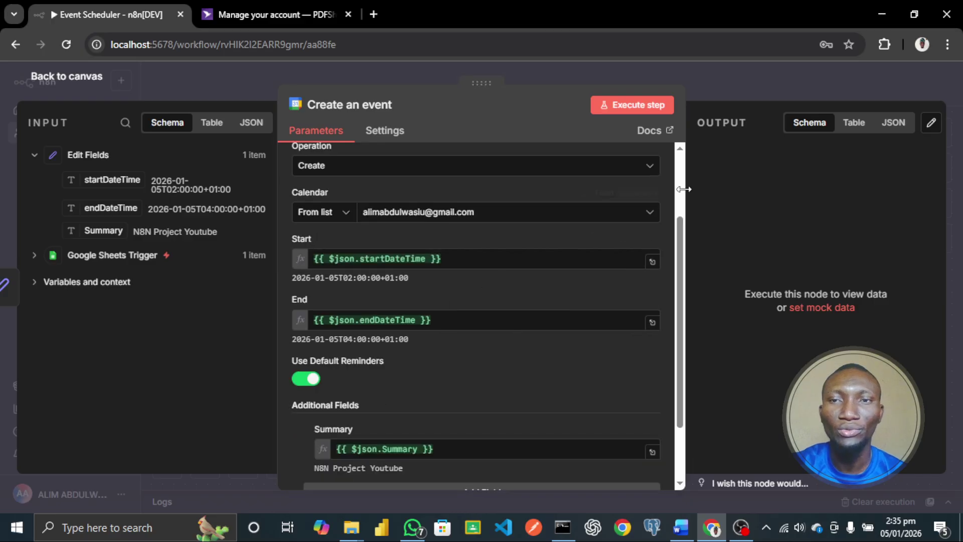
pyautogui.scroll(-1, 564, 250)
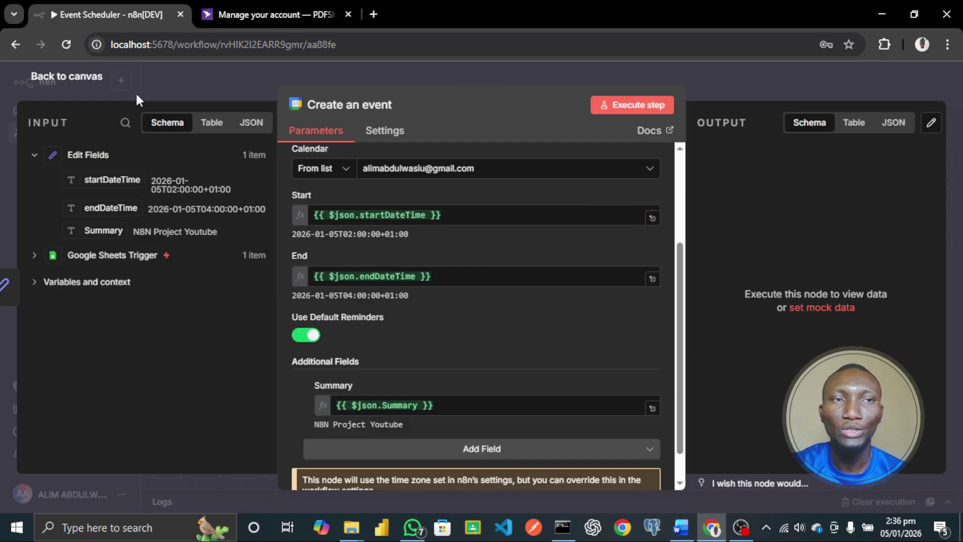
pyautogui.click(67, 77)
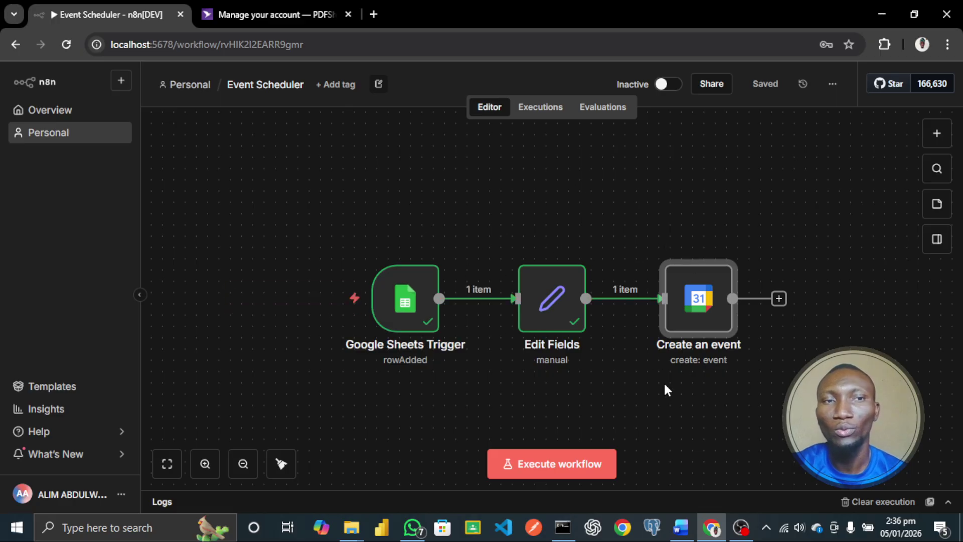
# Create a new personal workflow and look up the Google Sheets node for its first step.
pyautogui.click(200, 92)
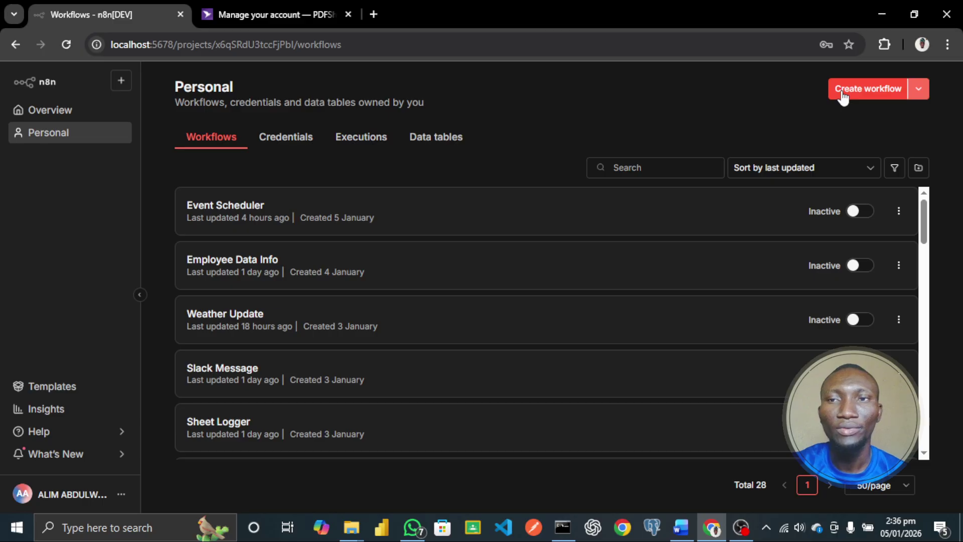
pyautogui.click(842, 95)
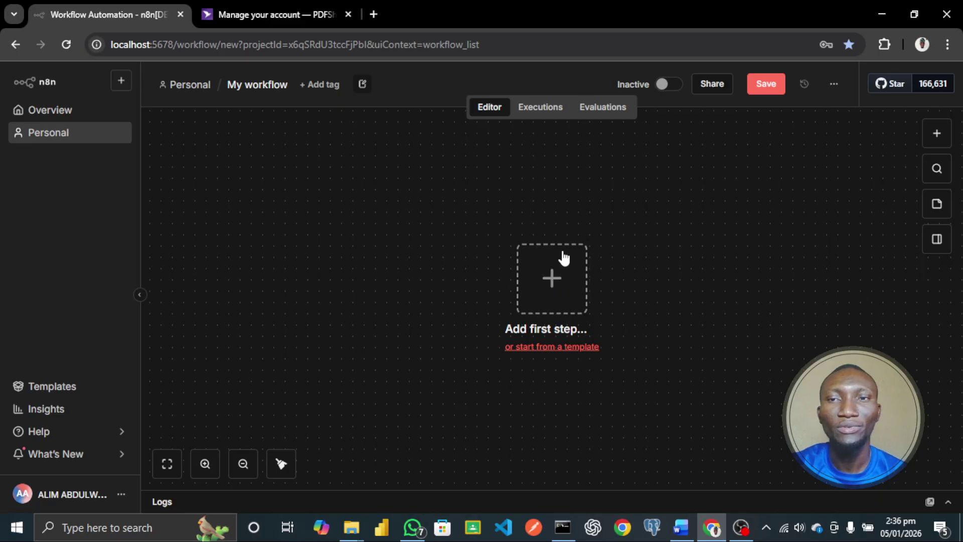
pyautogui.click(551, 290)
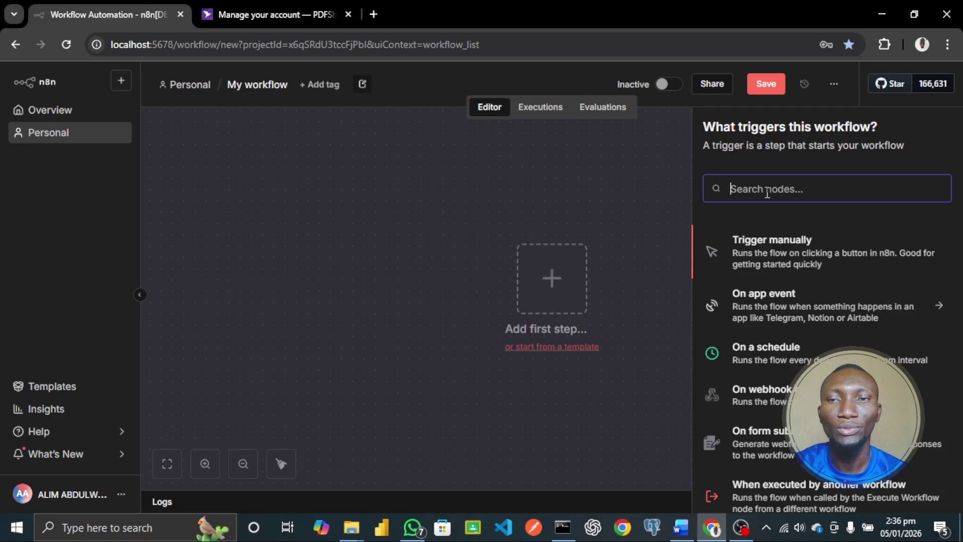
pyautogui.write('g')
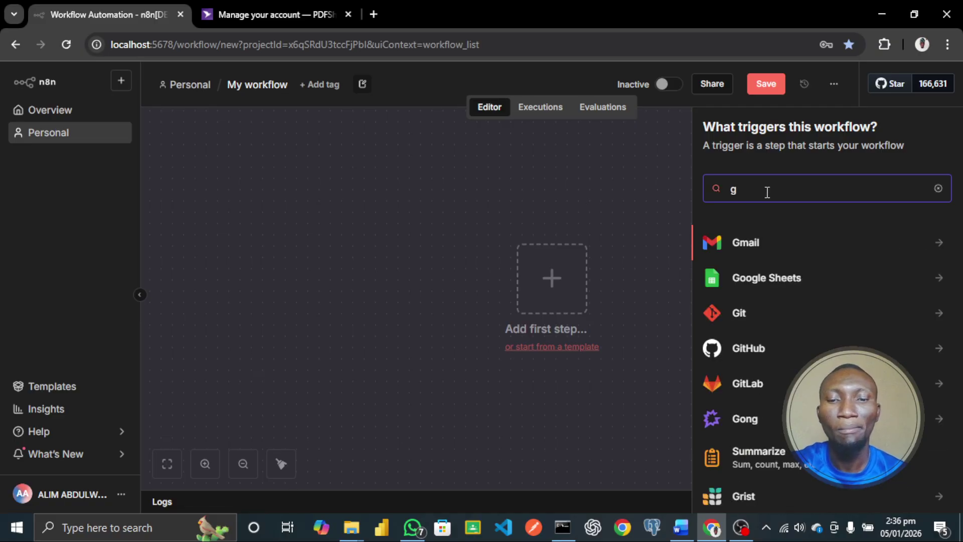
pyautogui.write('oo')
pyautogui.click(741, 245)
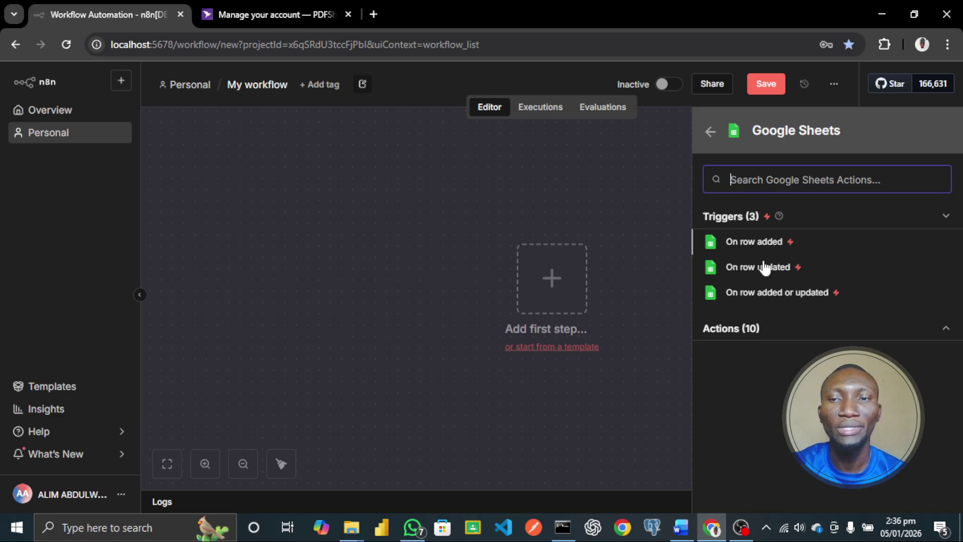
# Examine the triggers and actions offered by the Google Sheets node.
pyautogui.click(940, 336)
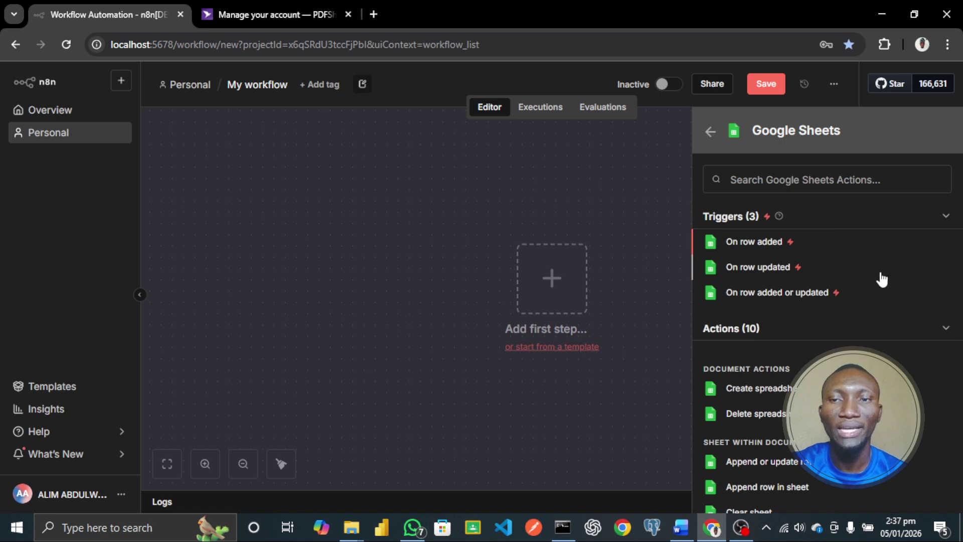
pyautogui.scroll(-1, 881, 309)
pyautogui.scroll(1, 881, 309)
pyautogui.scroll(-2, 882, 309)
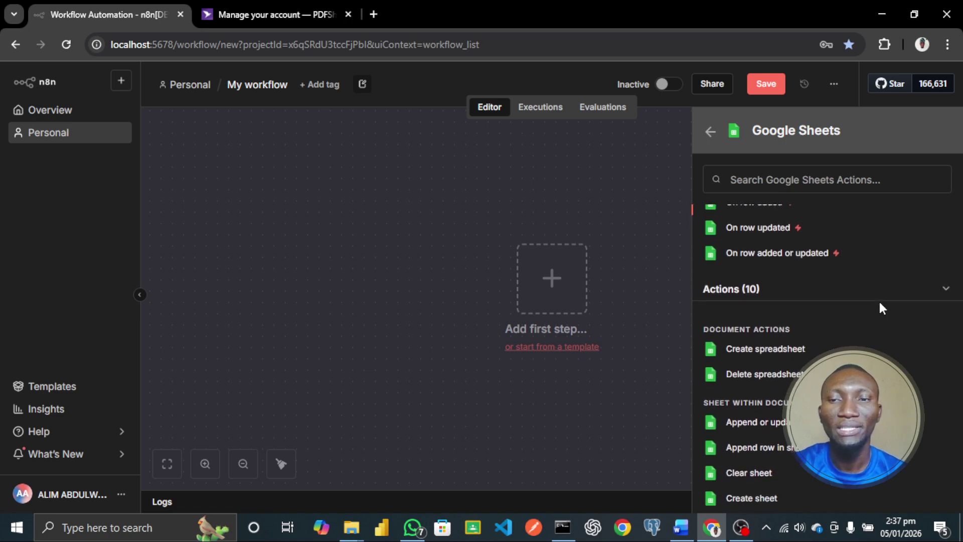
pyautogui.scroll(1, 881, 307)
pyautogui.scroll(-1, 880, 307)
pyautogui.scroll(1, 880, 308)
pyautogui.scroll(-1, 881, 310)
pyautogui.scroll(1, 882, 310)
pyautogui.scroll(-2, 881, 310)
pyautogui.scroll(-2, 881, 309)
pyautogui.scroll(1, 881, 309)
pyautogui.scroll(-1, 881, 310)
pyautogui.scroll(3, 880, 308)
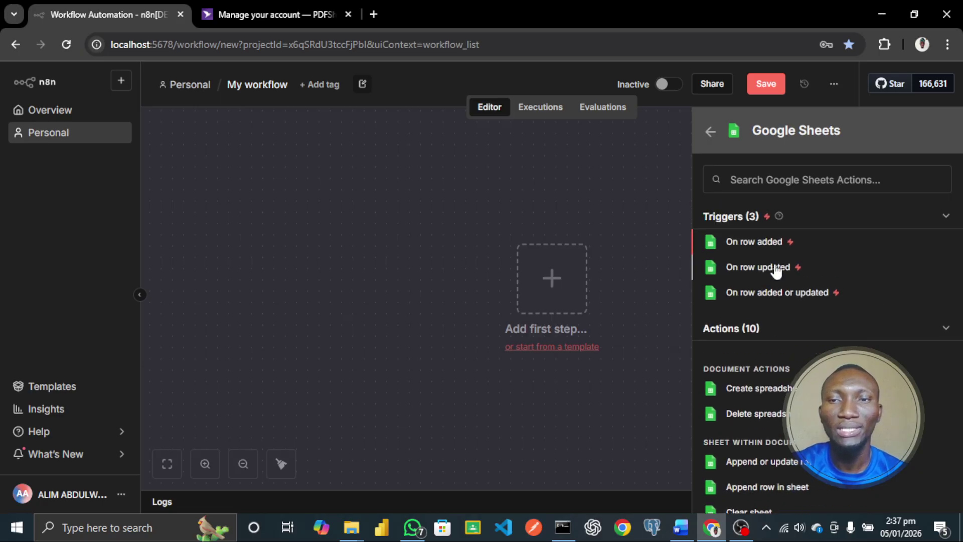
pyautogui.scroll(-3, 823, 263)
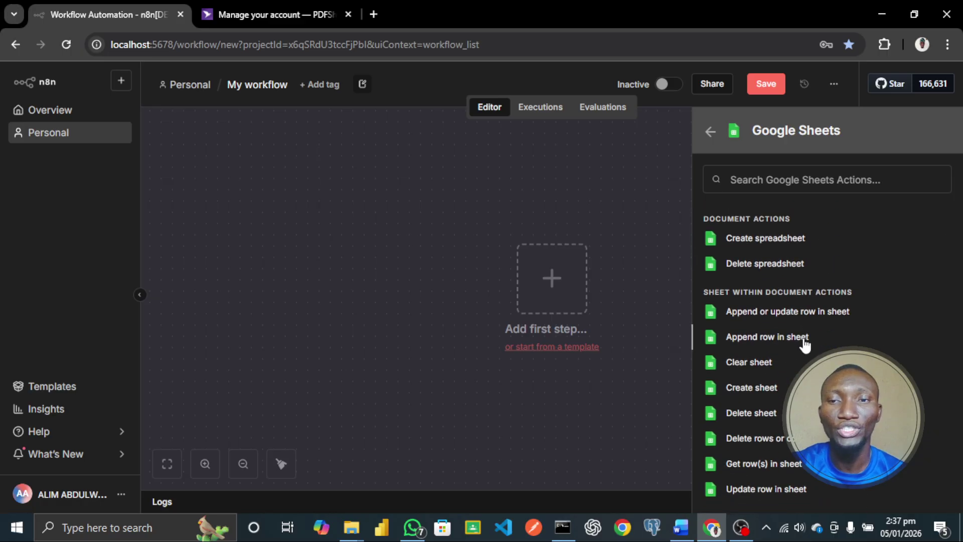
# Add a Get row(s) in sheet node that reads sheet Form responses 1 of the Event Scheduling (Responses) document.
pyautogui.click(792, 465)
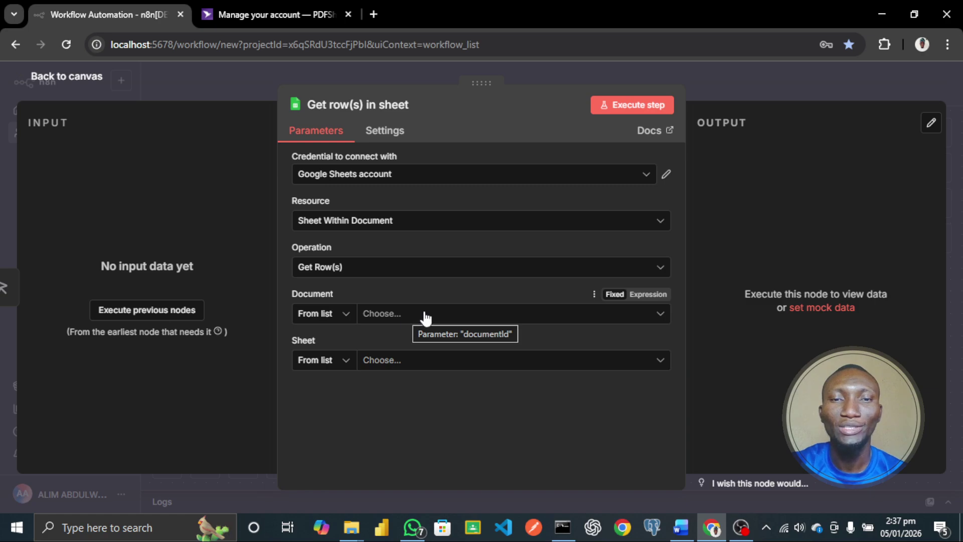
pyautogui.click(445, 314)
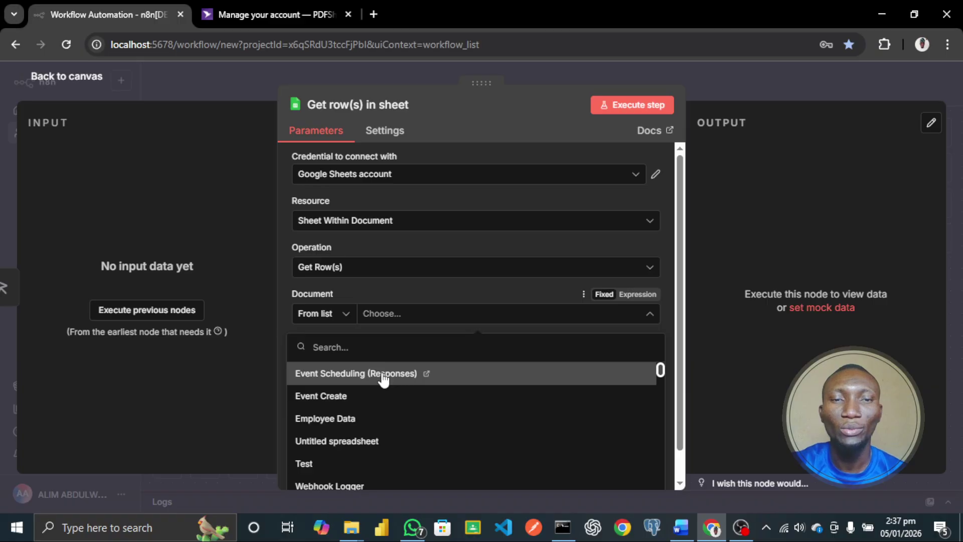
pyautogui.click(383, 376)
pyautogui.click(449, 367)
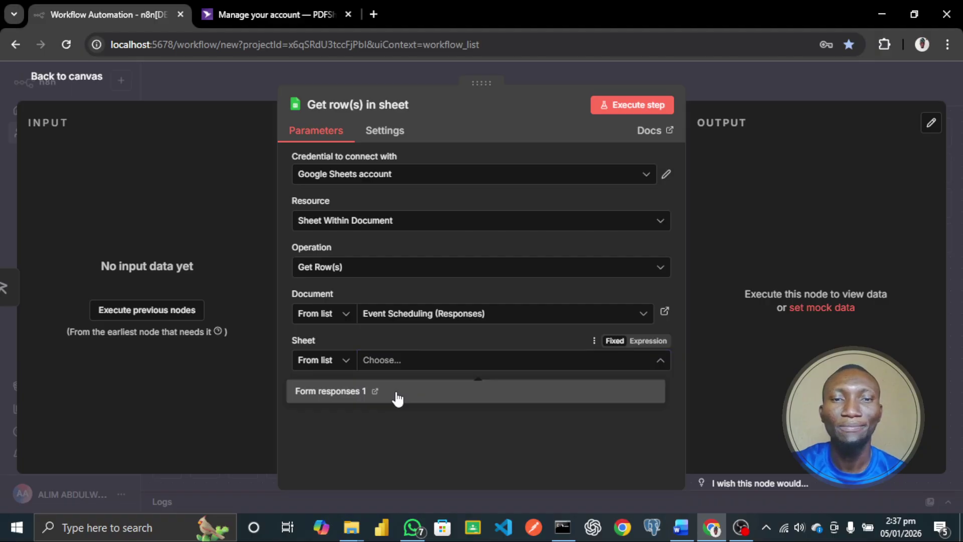
pyautogui.click(397, 396)
pyautogui.scroll(-2, 437, 309)
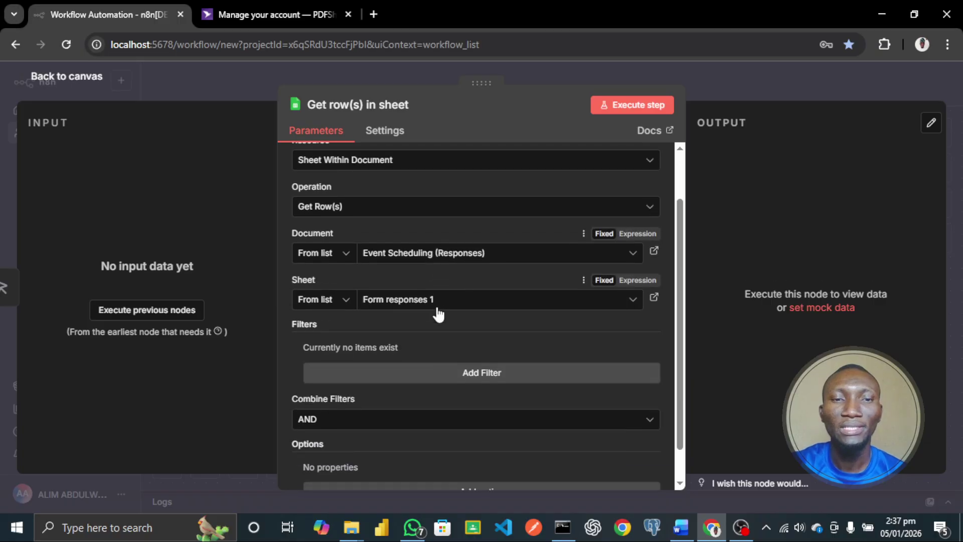
pyautogui.scroll(1, 437, 309)
pyautogui.scroll(1, 435, 305)
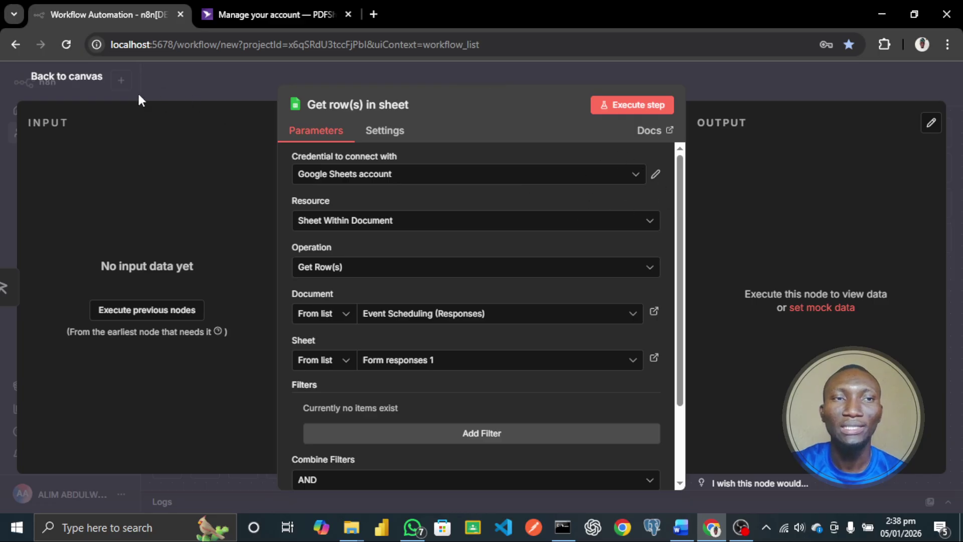
pyautogui.click(67, 77)
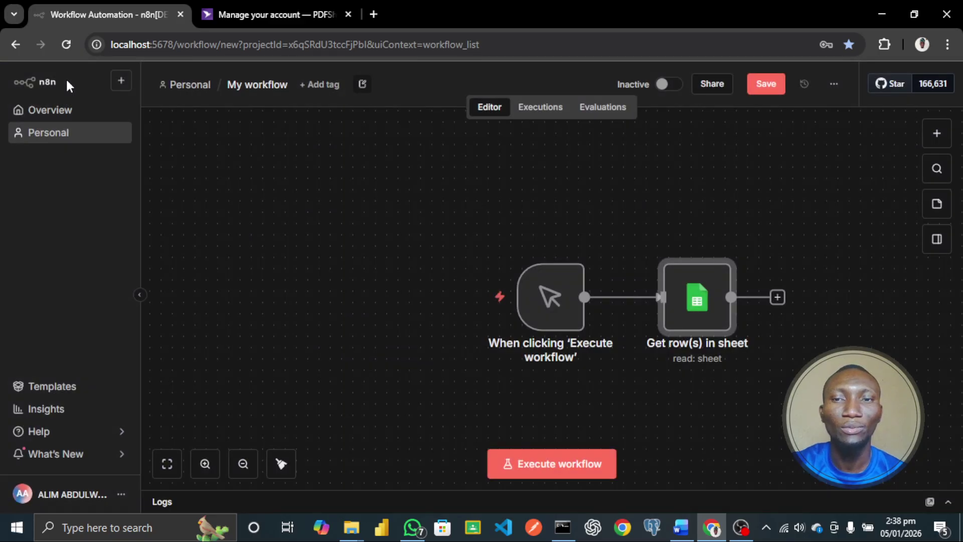
# Move the manual trigger and Get row(s) in sheet nodes together leftward on the canvas to free space after them.
pyautogui.moveTo(600, 313)
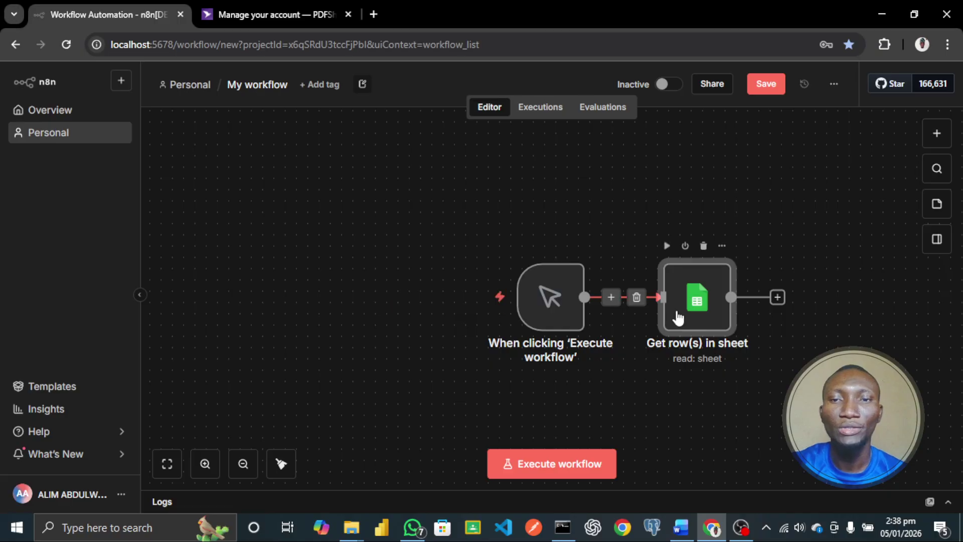
pyautogui.moveTo(461, 224); pyautogui.dragTo(770, 368)
pyautogui.moveTo(643, 327); pyautogui.dragTo(355, 308)
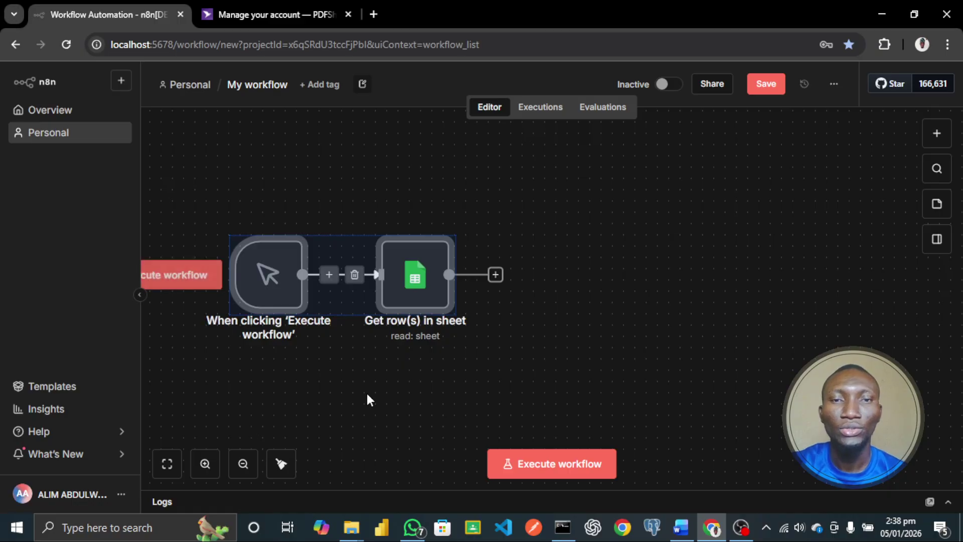
pyautogui.click(493, 350)
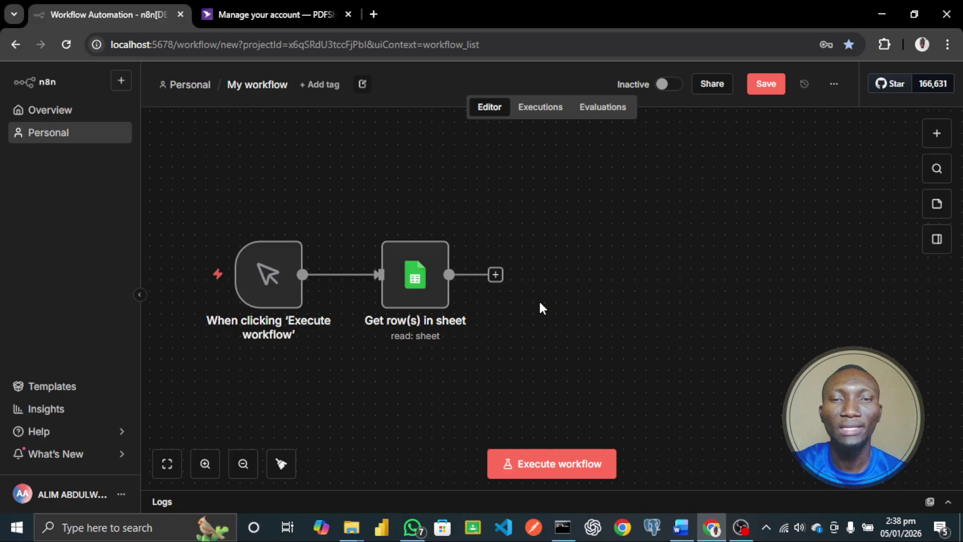
# Add an HTML node with the Generate HTML template action after the Get row(s) in sheet node.
pyautogui.click(495, 275)
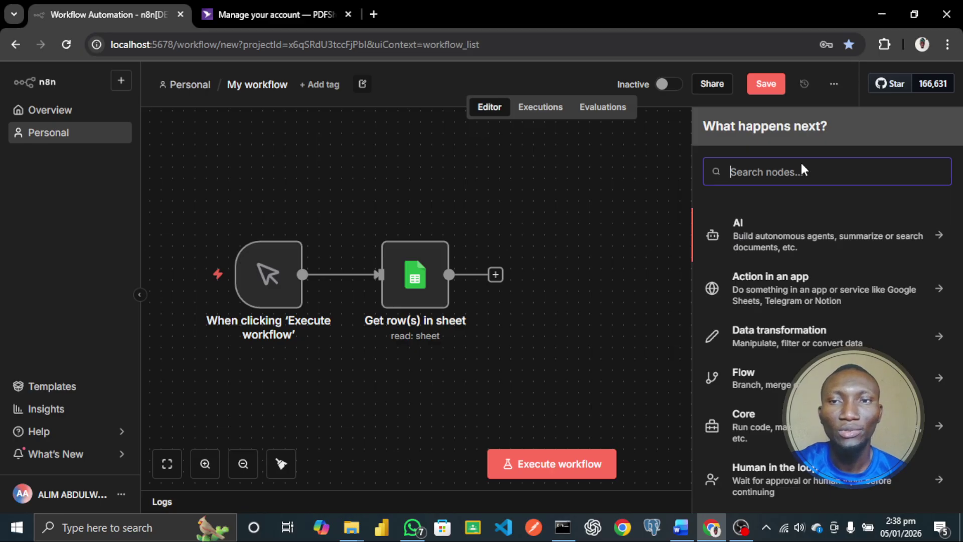
pyautogui.write('hm')
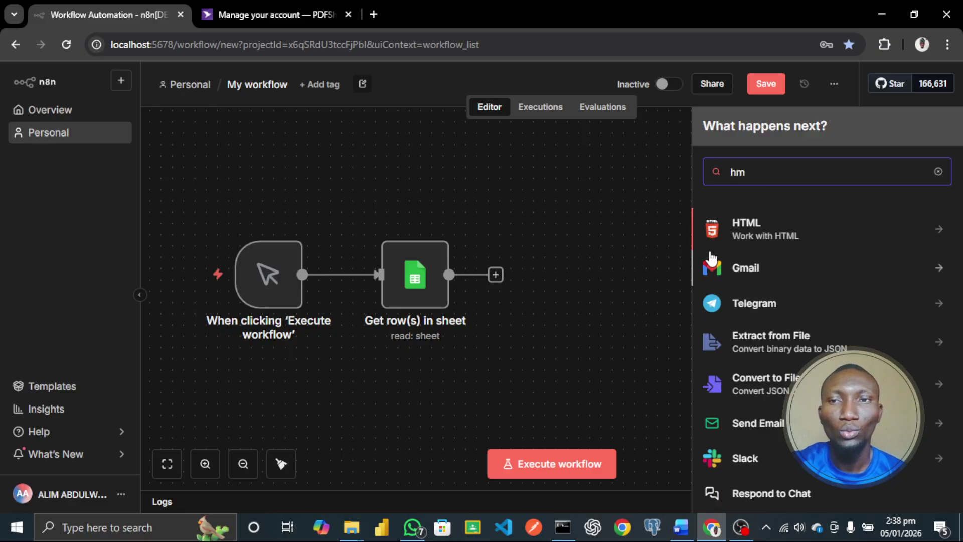
pyautogui.click(753, 235)
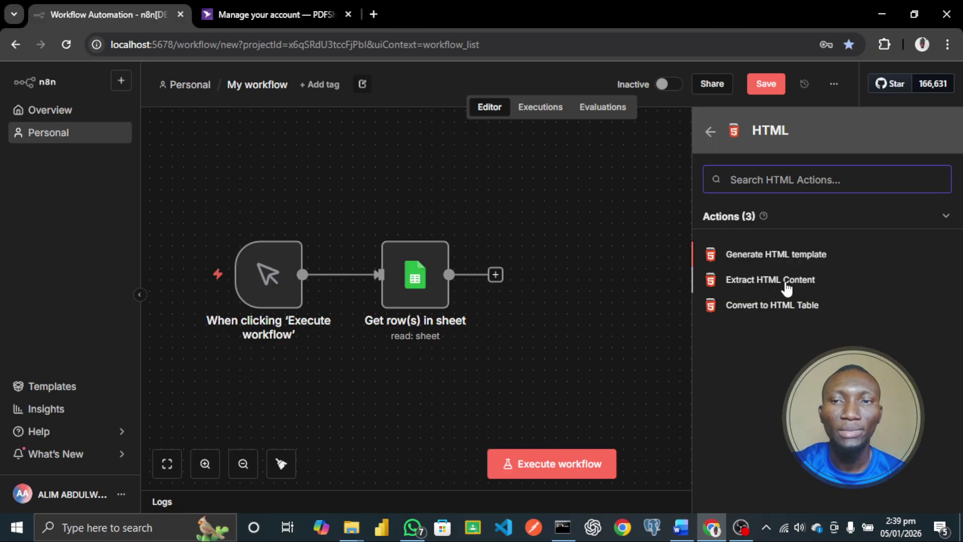
pyautogui.click(736, 257)
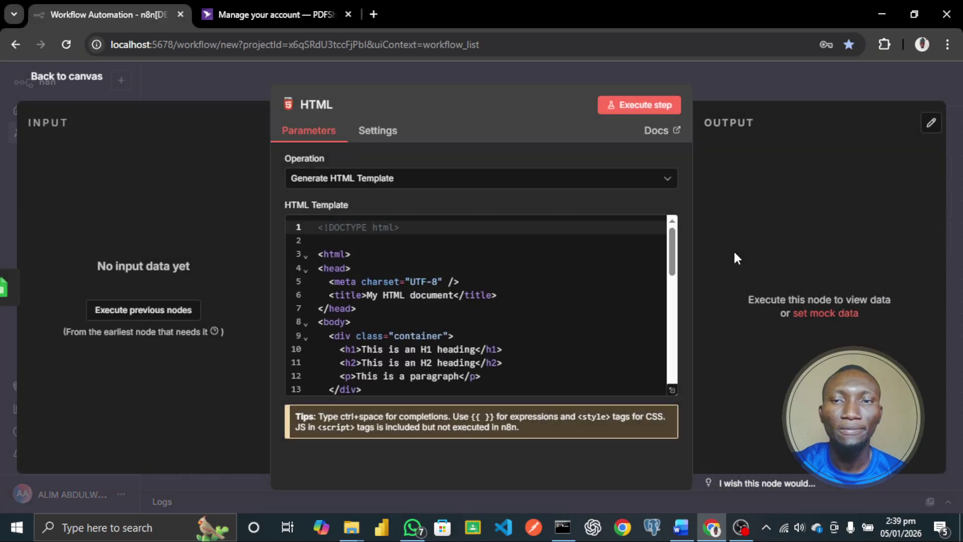
# Examine the default HTML template's markup, style rules and script, and return to the canvas.
pyautogui.scroll(-3, 575, 290)
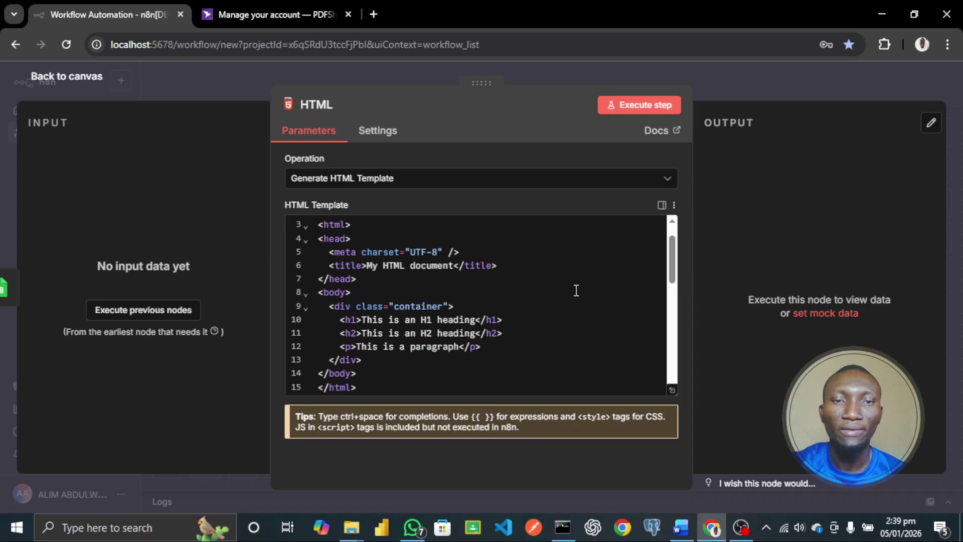
pyautogui.scroll(5, 576, 290)
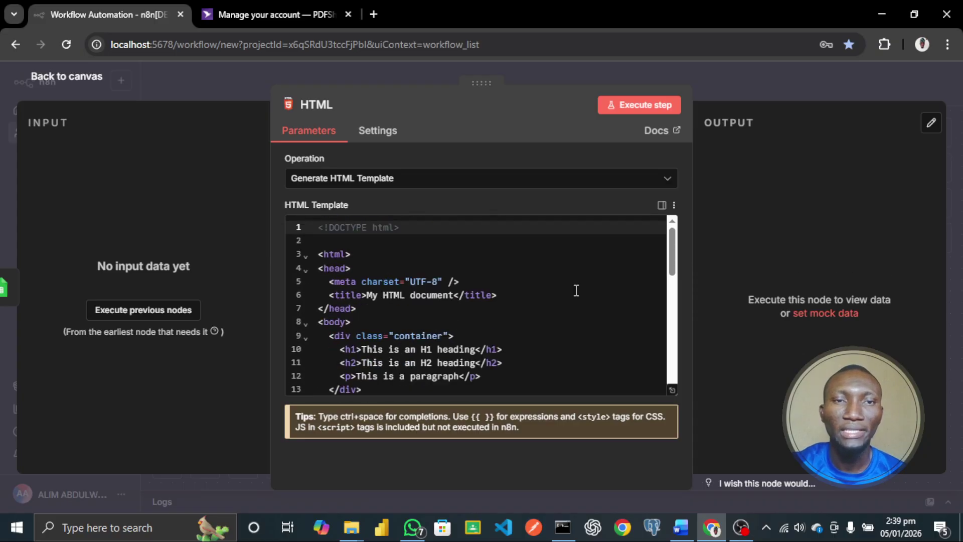
pyautogui.scroll(-5, 576, 290)
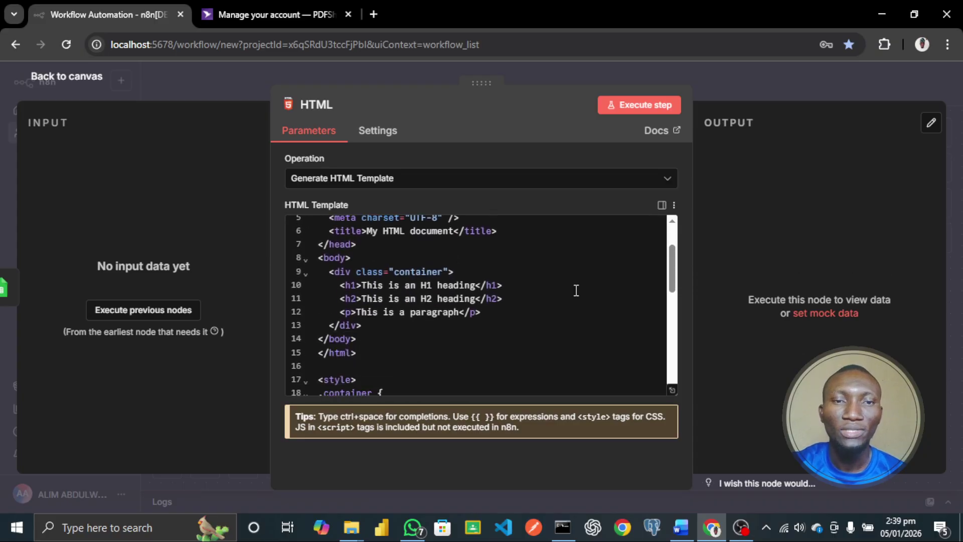
pyautogui.scroll(2, 576, 290)
pyautogui.scroll(-2, 576, 290)
pyautogui.scroll(3, 576, 290)
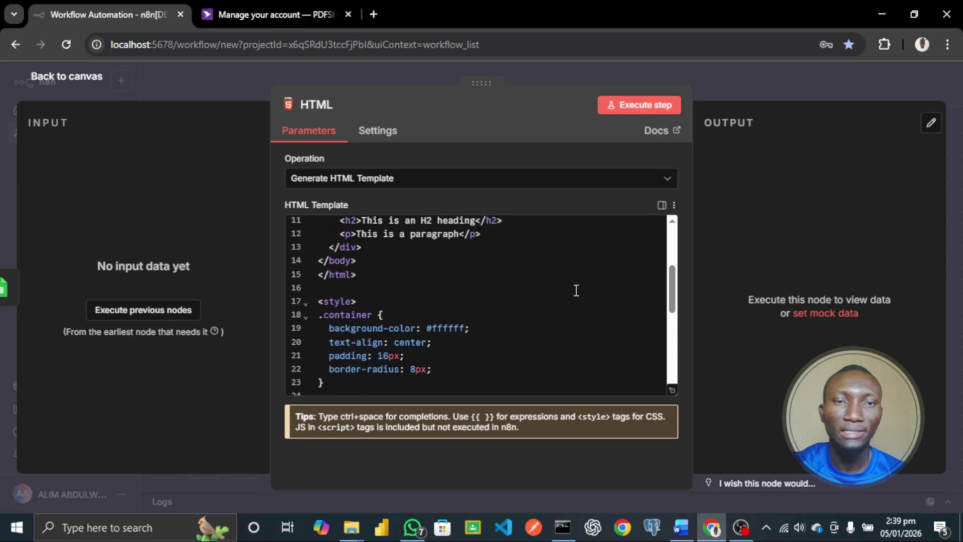
pyautogui.scroll(-2, 576, 290)
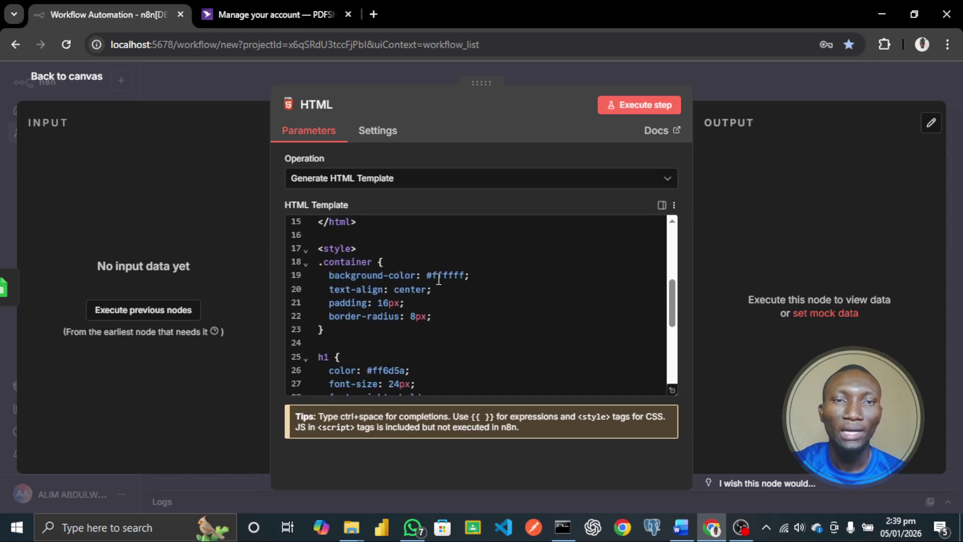
pyautogui.scroll(-6, 449, 274)
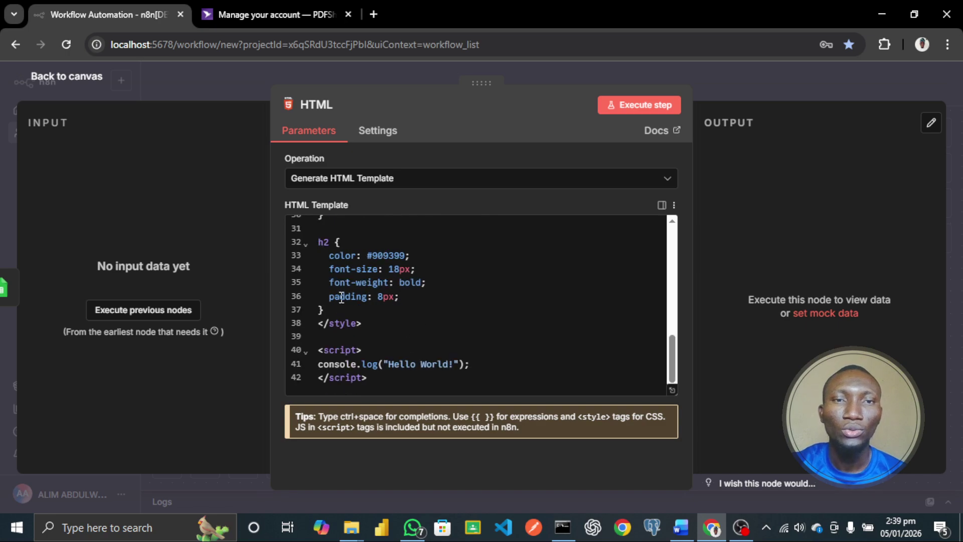
pyautogui.scroll(2, 346, 324)
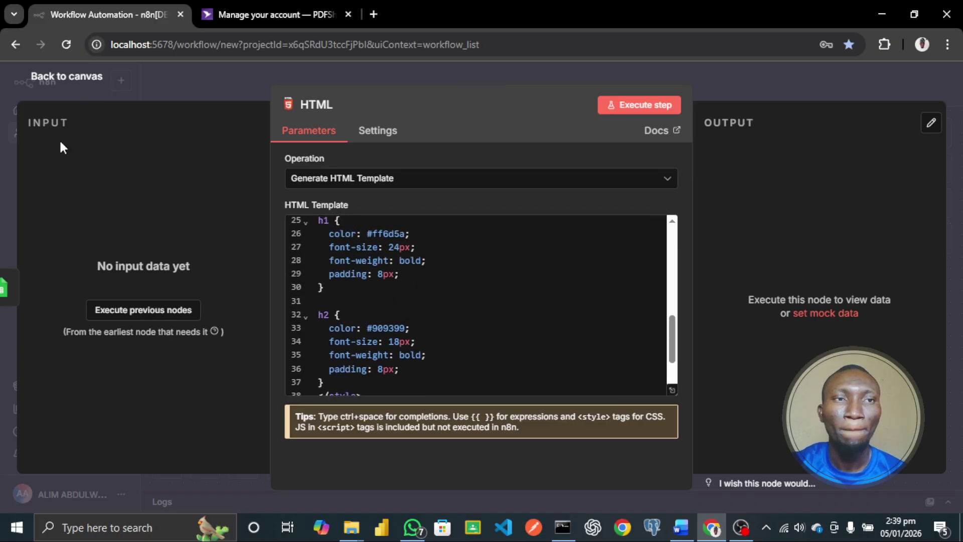
pyautogui.click(87, 78)
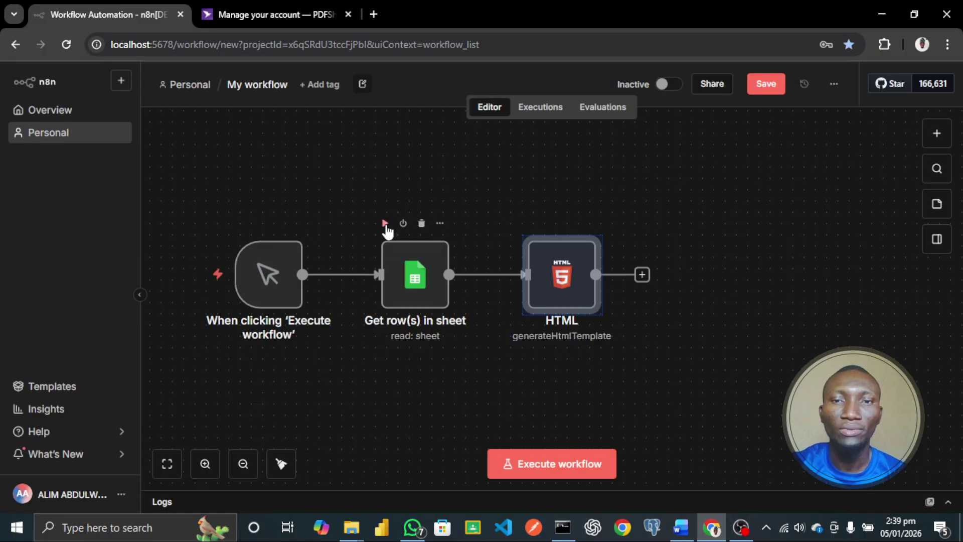
# Run the Get row(s) in sheet node to fetch its data and open the HTML node's parameters.
pyautogui.click(385, 224)
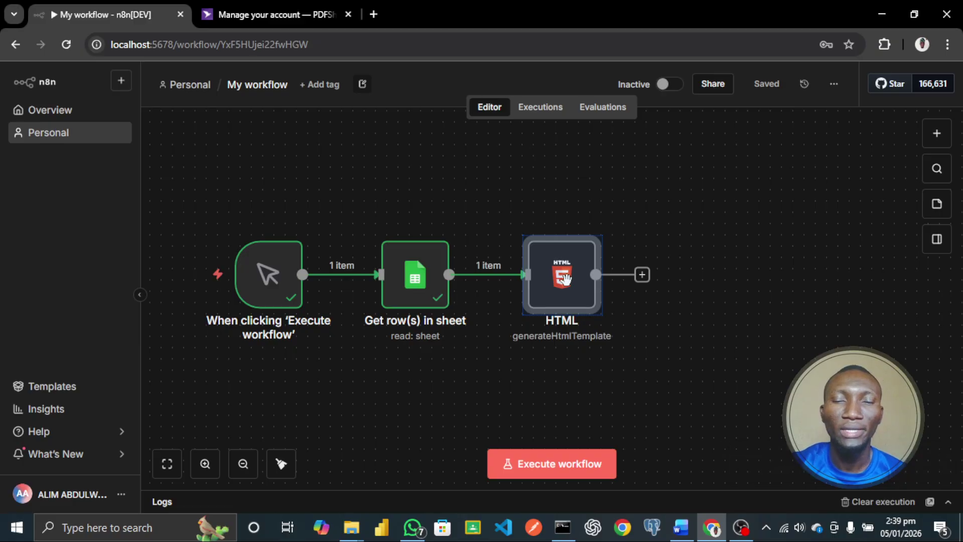
pyautogui.click(604, 206)
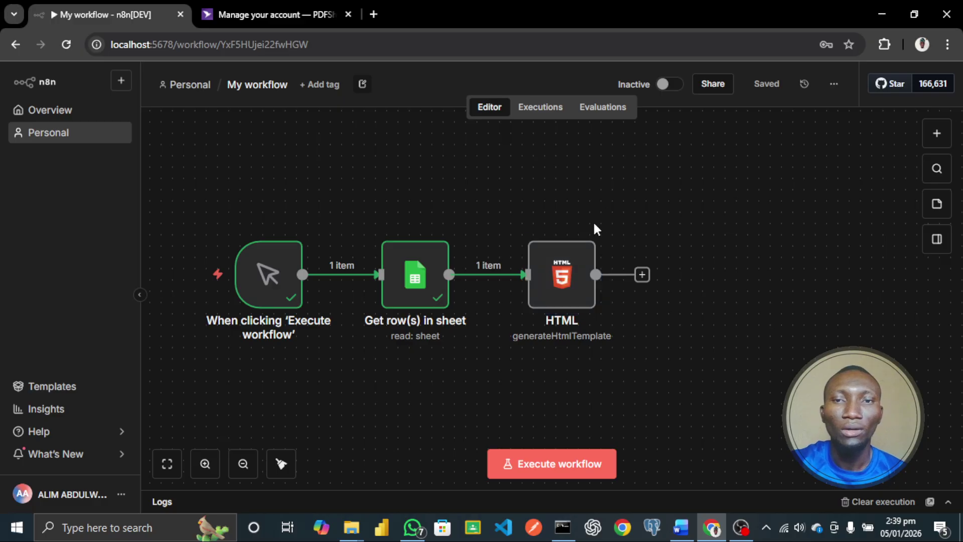
pyautogui.click(570, 265)
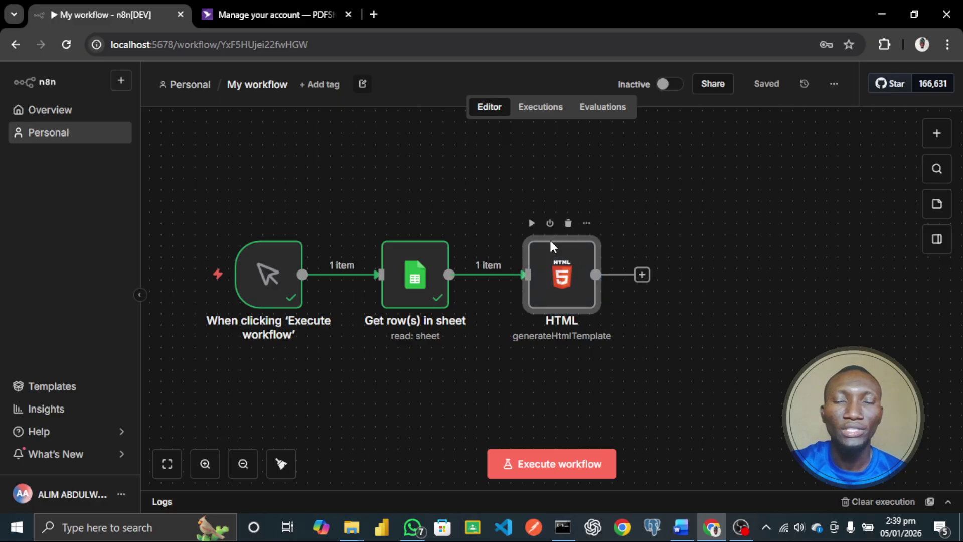
pyautogui.doubleClick(551, 247)
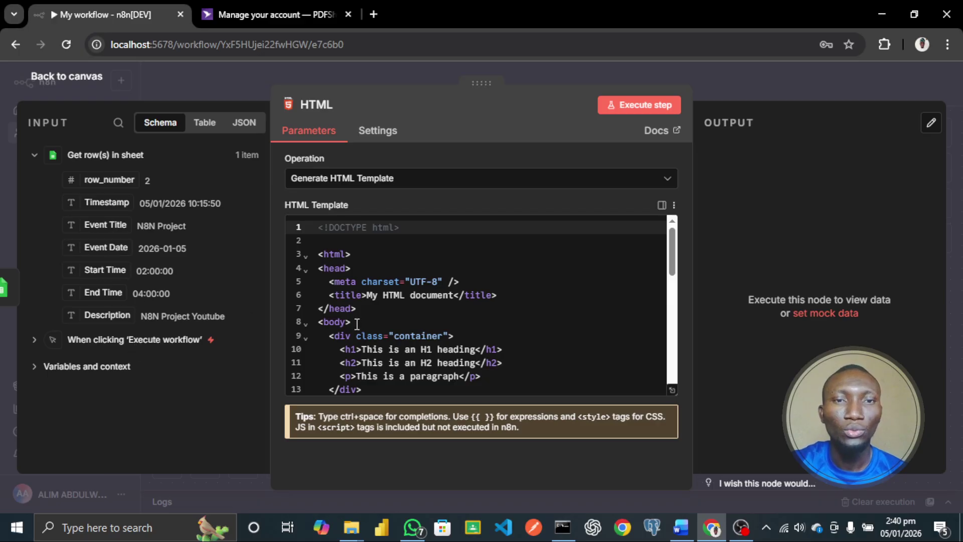
# Examine the body of the HTML template for the headings and paragraph that hold placeholder text.
pyautogui.scroll(-3, 357, 324)
pyautogui.scroll(3, 357, 324)
pyautogui.scroll(-2, 357, 323)
pyautogui.scroll(2, 358, 324)
pyautogui.scroll(-2, 357, 324)
pyautogui.scroll(-1, 357, 325)
pyautogui.scroll(1, 358, 325)
pyautogui.scroll(-2, 357, 324)
pyautogui.scroll(1, 357, 324)
pyautogui.scroll(2, 357, 324)
pyautogui.scroll(-1, 431, 301)
pyautogui.scroll(2, 430, 302)
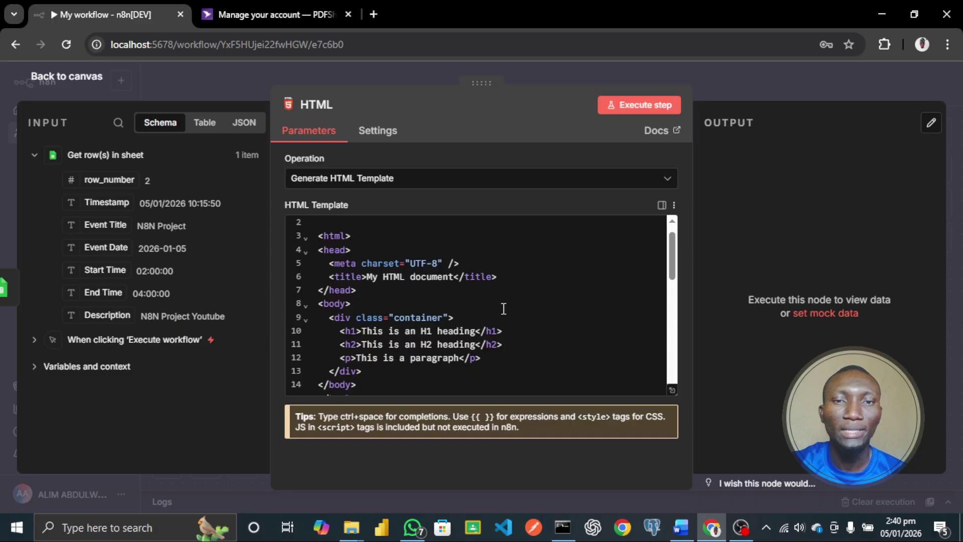
pyautogui.scroll(-1, 477, 334)
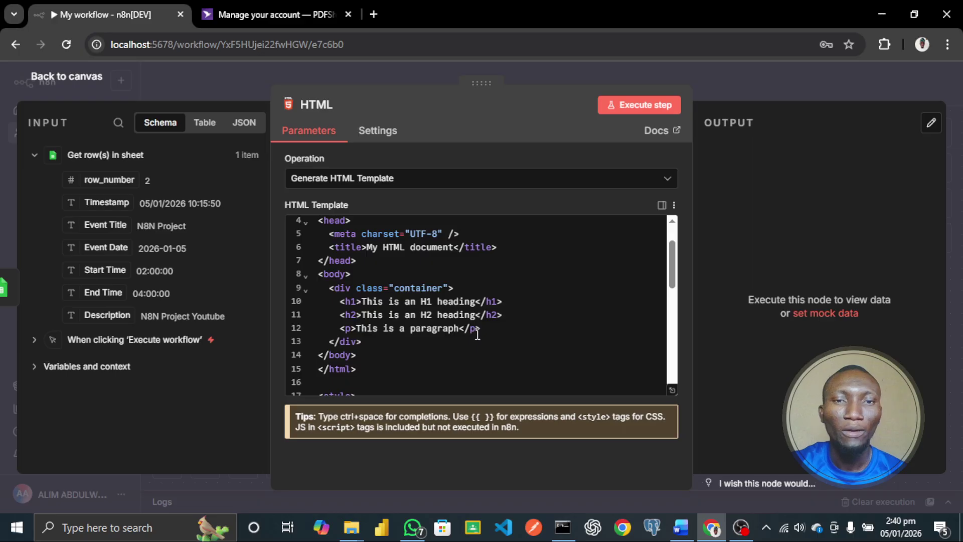
pyautogui.scroll(2, 478, 332)
pyautogui.scroll(1, 471, 317)
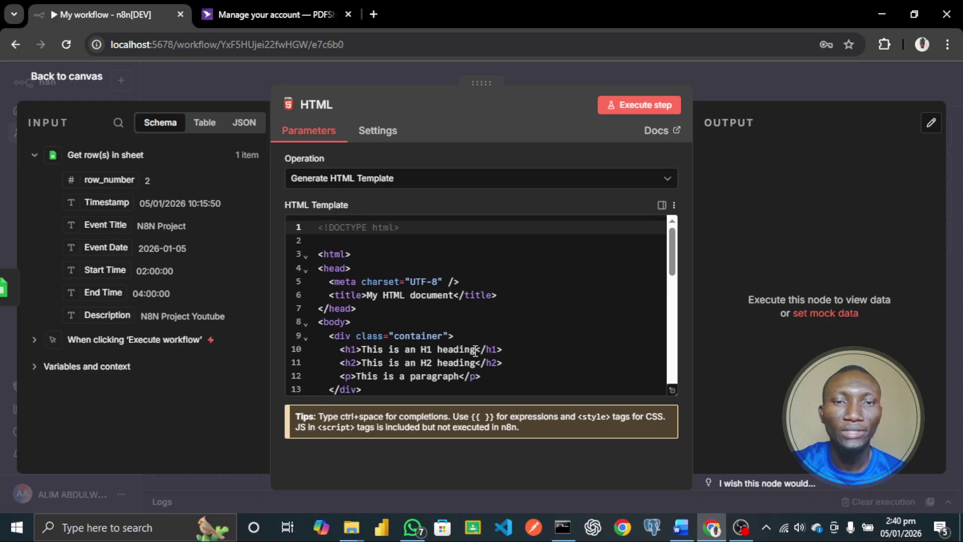
pyautogui.scroll(-1, 475, 350)
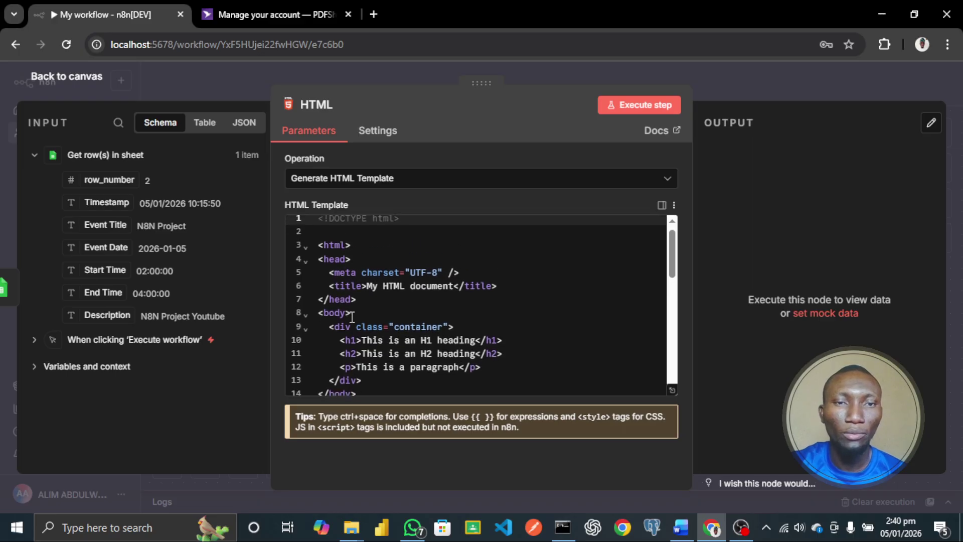
pyautogui.scroll(-1, 362, 317)
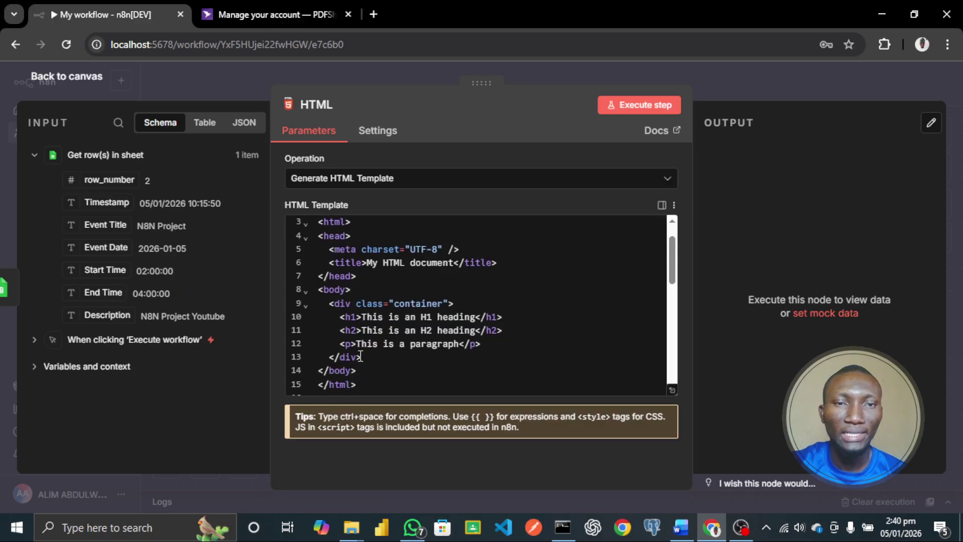
pyautogui.scroll(-1, 411, 323)
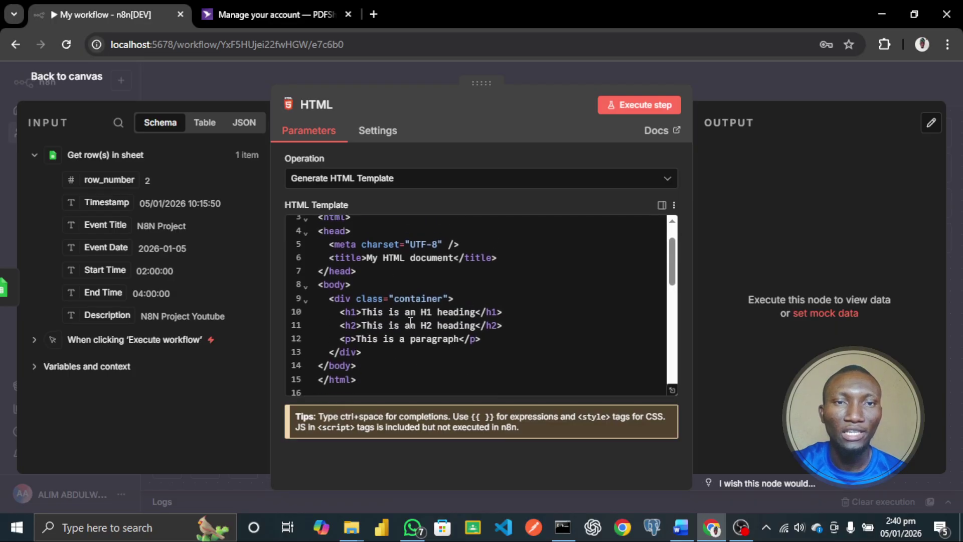
pyautogui.scroll(1, 416, 295)
pyautogui.scroll(-1, 428, 319)
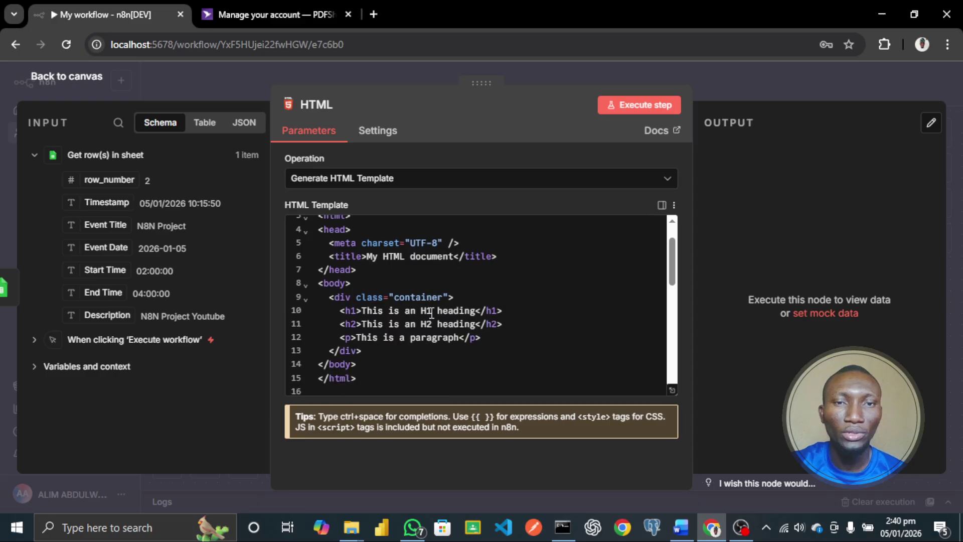
# Replace the H1 placeholder text in the HTML template with "Event Scheduled".
pyautogui.click(477, 309)
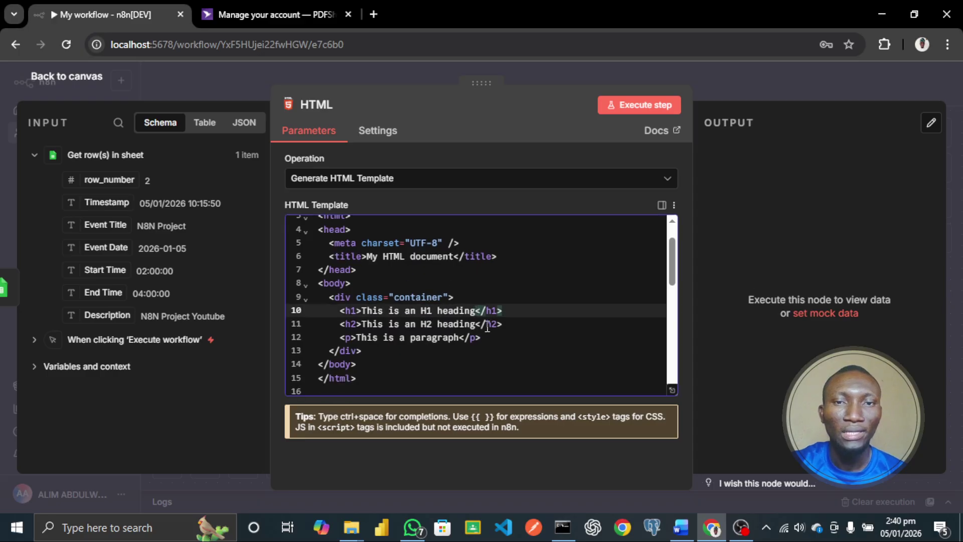
pyautogui.press('BackSpace')
pyautogui.press('BackSpace')
pyautogui.press('BackSpace')
pyautogui.press('BackSpace')
pyautogui.press('BackSpace')
pyautogui.press('BackSpace')
pyautogui.press('BackSpace')
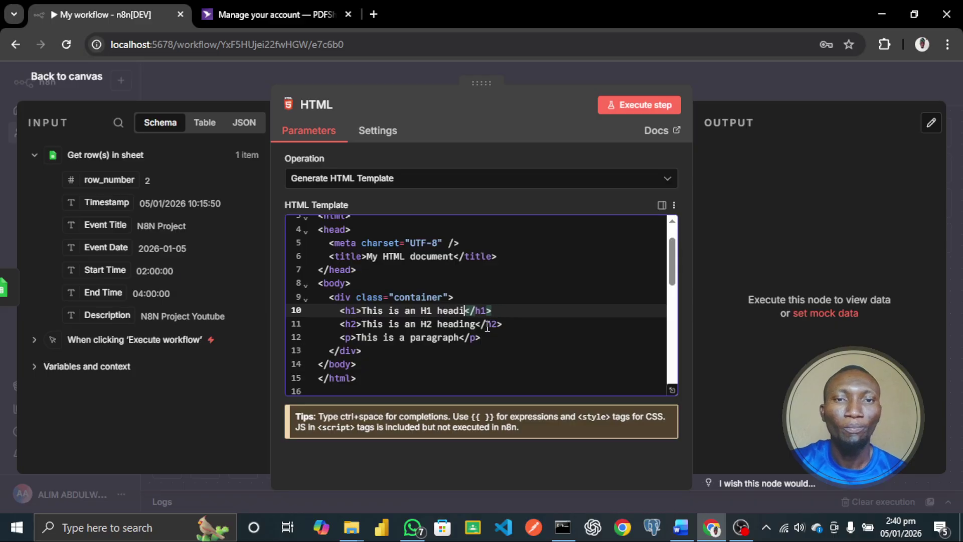
pyautogui.press('BackSpace')
pyautogui.press('BackSpace')
pyautogui.press('BackSpace')
pyautogui.press('BackSpace')
pyautogui.press('BackSpace')
pyautogui.press('BackSpace')
pyautogui.press('BackSpace')
pyautogui.press('BackSpace')
pyautogui.press('BackSpace')
pyautogui.press('BackSpace')
pyautogui.press('BackSpace')
pyautogui.press('BackSpace')
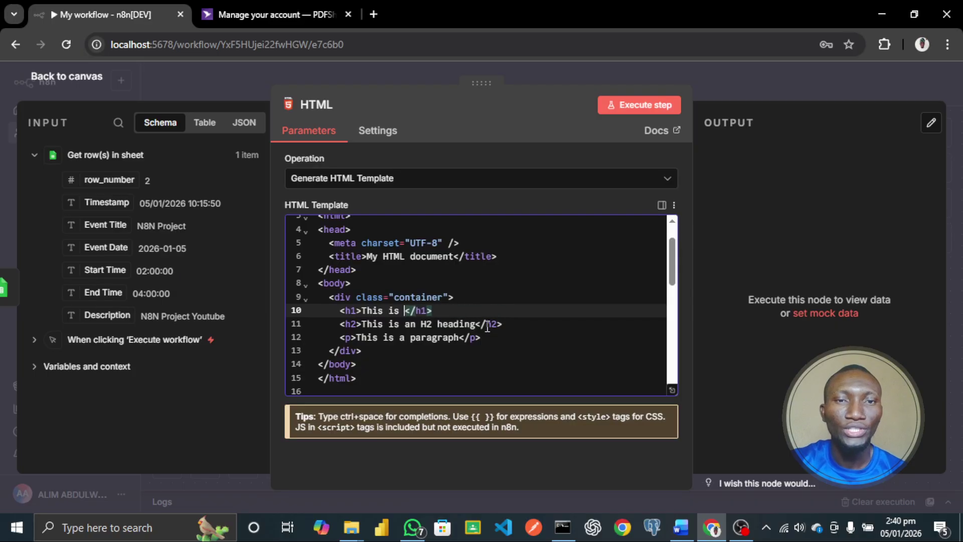
pyautogui.press('BackSpace')
pyautogui.press('BackSpace')
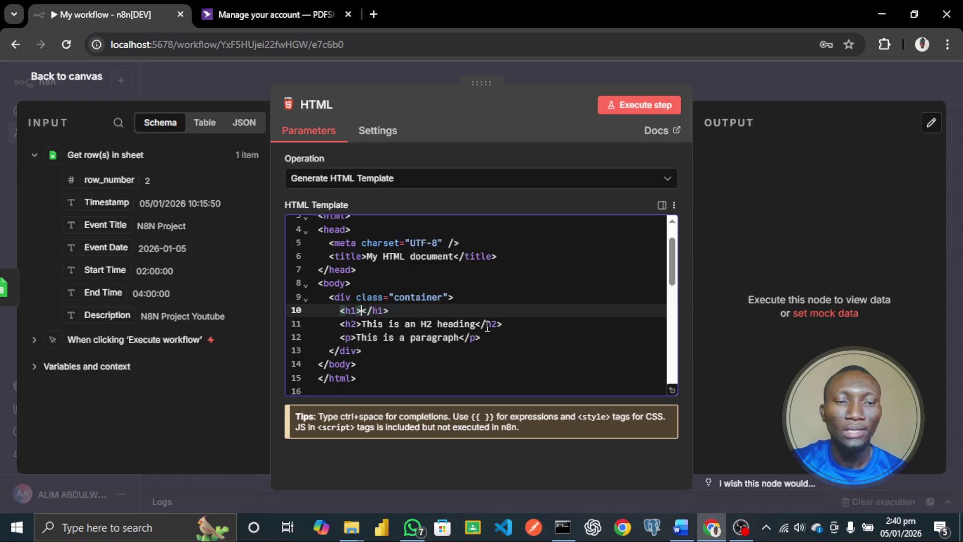
pyautogui.write('Event ')
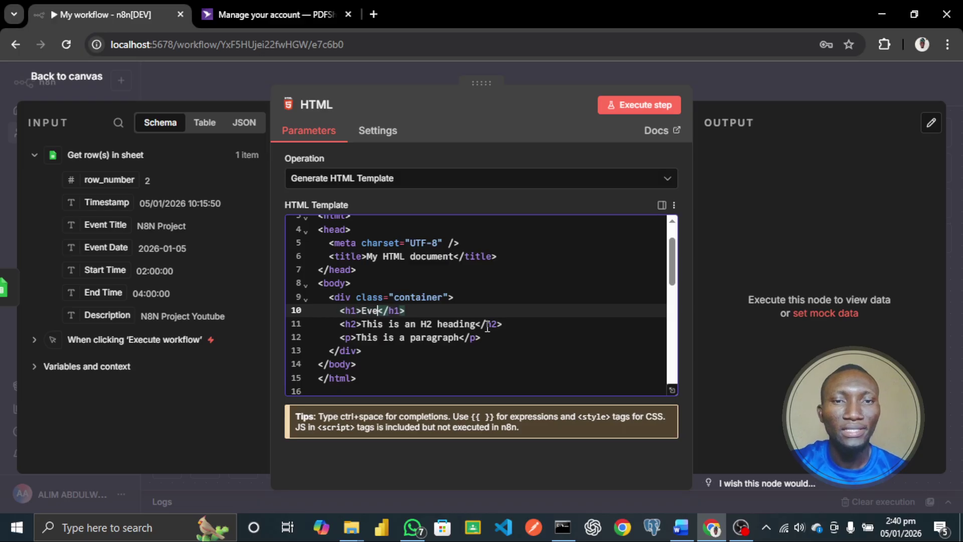
pyautogui.write('Sch')
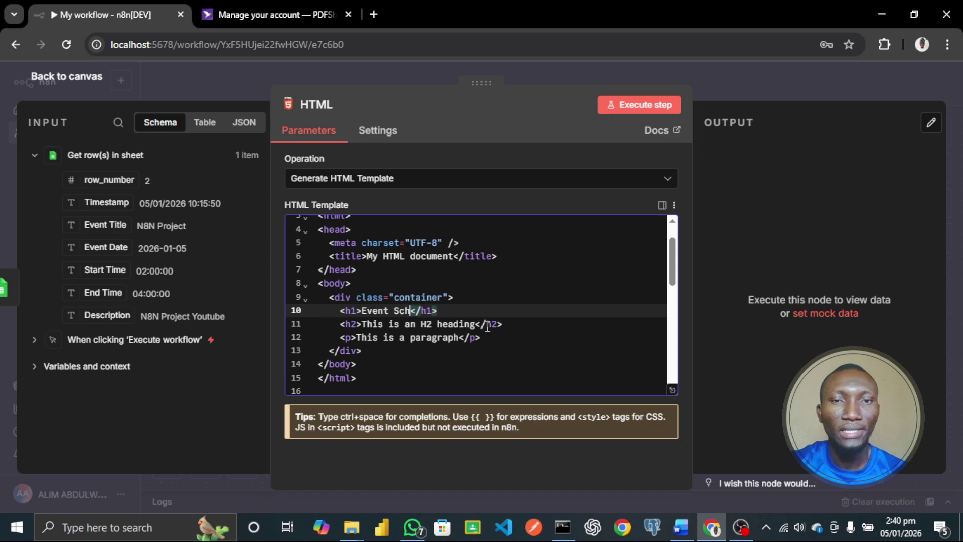
pyautogui.write('edule')
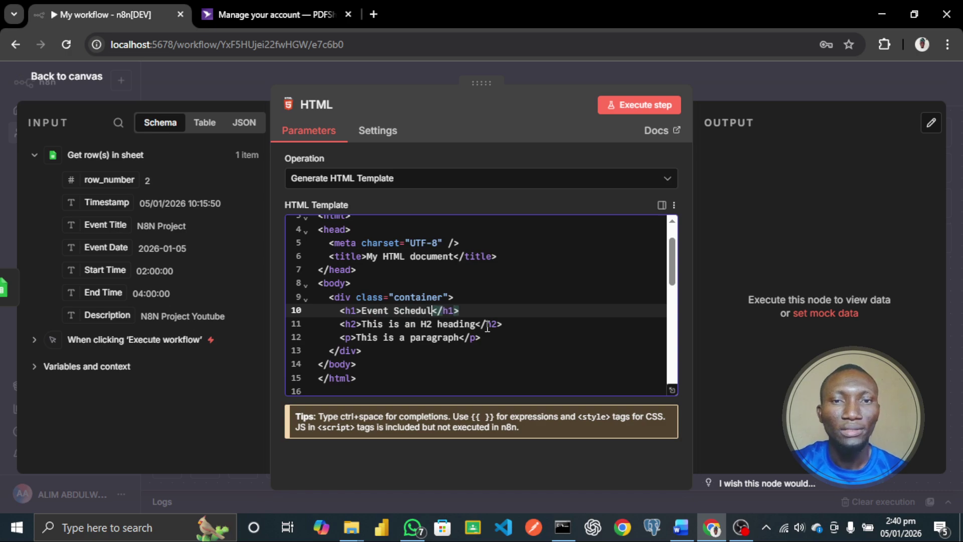
pyautogui.write('d')
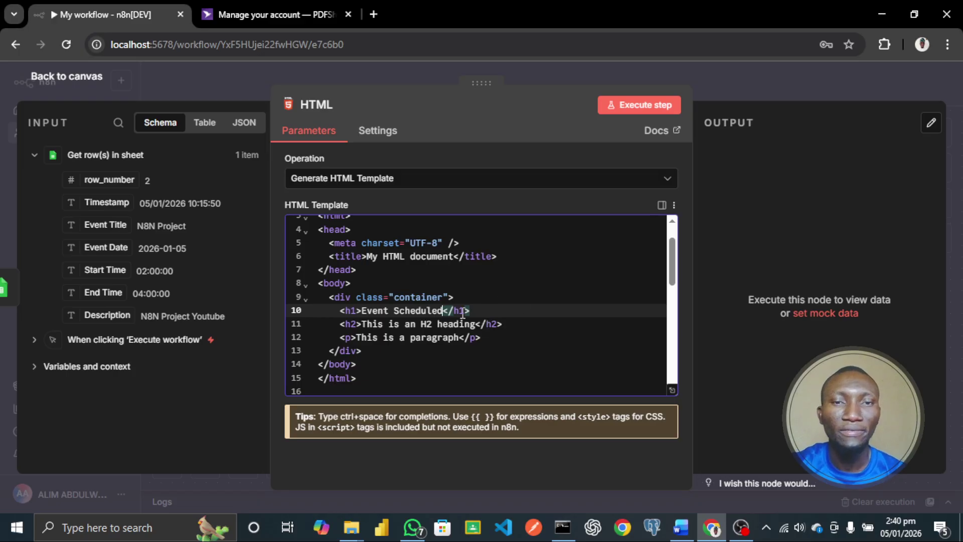
# Replace the H2 placeholder text in the HTML template with "This is the scheduled event for the coming programme on youtube".
pyautogui.scroll(-1, 469, 309)
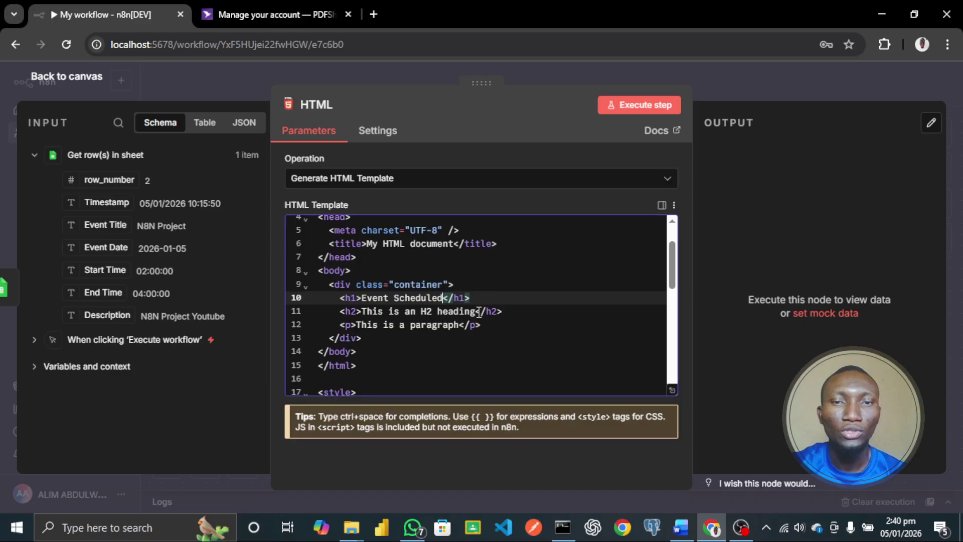
pyautogui.click(478, 311)
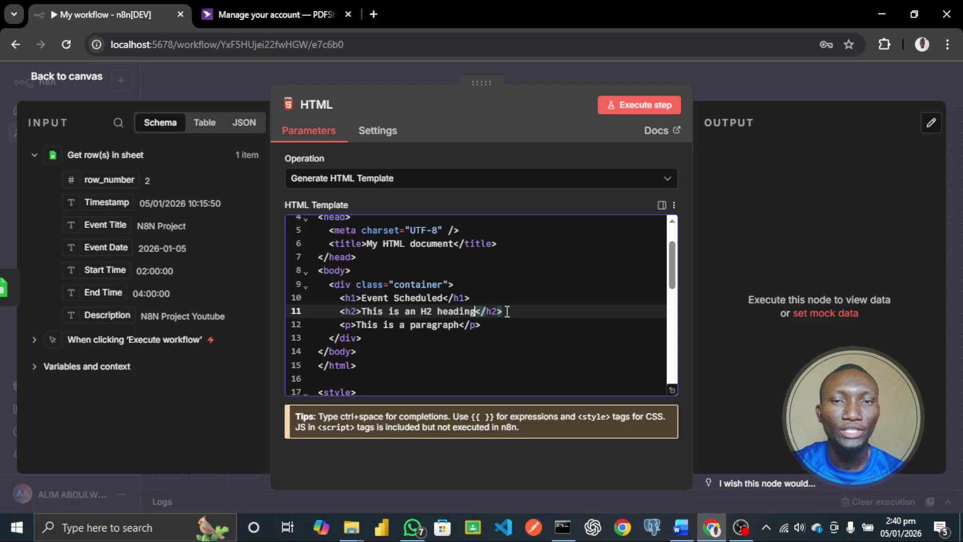
pyautogui.press('BackSpace')
pyautogui.press('BackSpace')
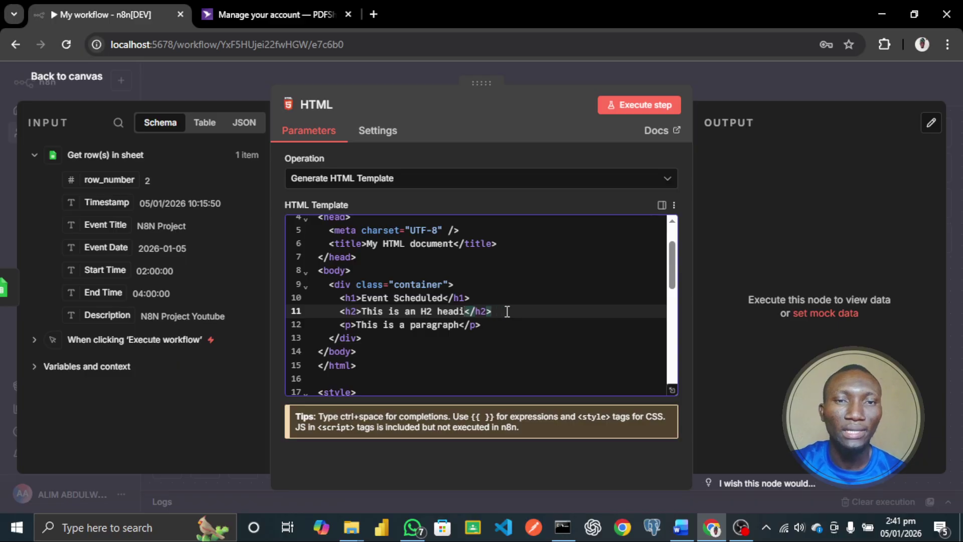
pyautogui.press('BackSpace')
pyautogui.press('BackSpace')
pyautogui.press('BackSpace')
pyautogui.press('BackSpace')
pyautogui.press('BackSpace')
pyautogui.press('BackSpace')
pyautogui.press('BackSpace')
pyautogui.press('BackSpace')
pyautogui.press('BackSpace')
pyautogui.press('BackSpace')
pyautogui.press('BackSpace')
pyautogui.press('BackSpace')
pyautogui.press('BackSpace')
pyautogui.press('BackSpace')
pyautogui.press('BackSpace')
pyautogui.press('BackSpace')
pyautogui.write('s is the')
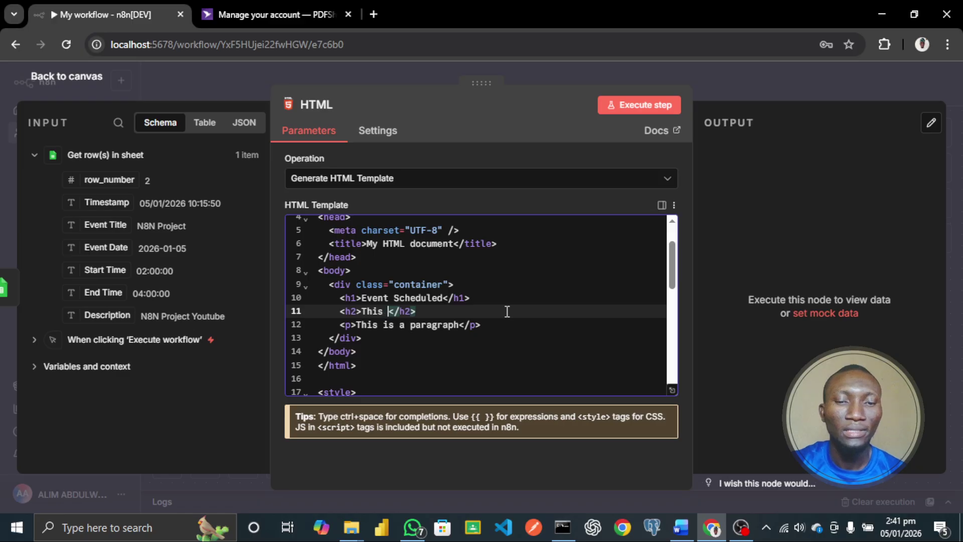
pyautogui.write(' sched')
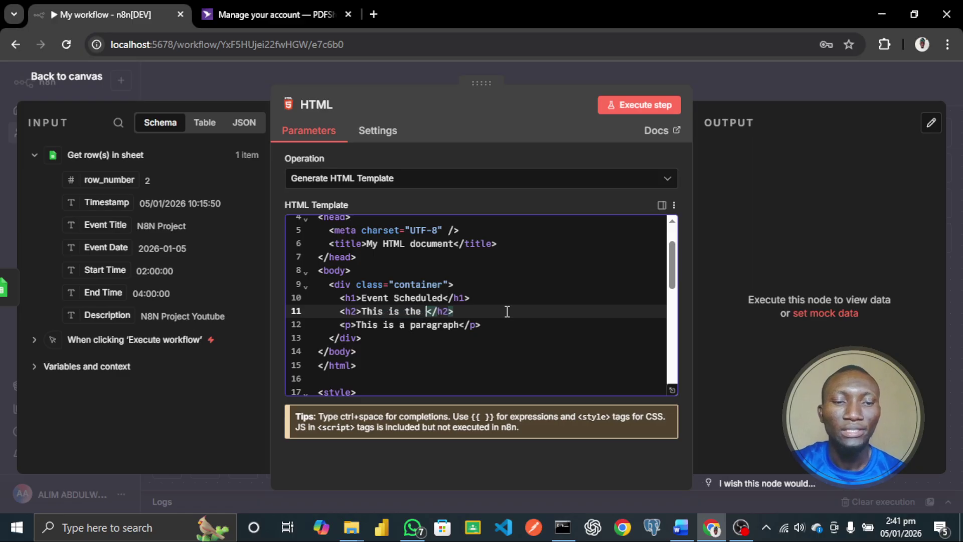
pyautogui.write('ule')
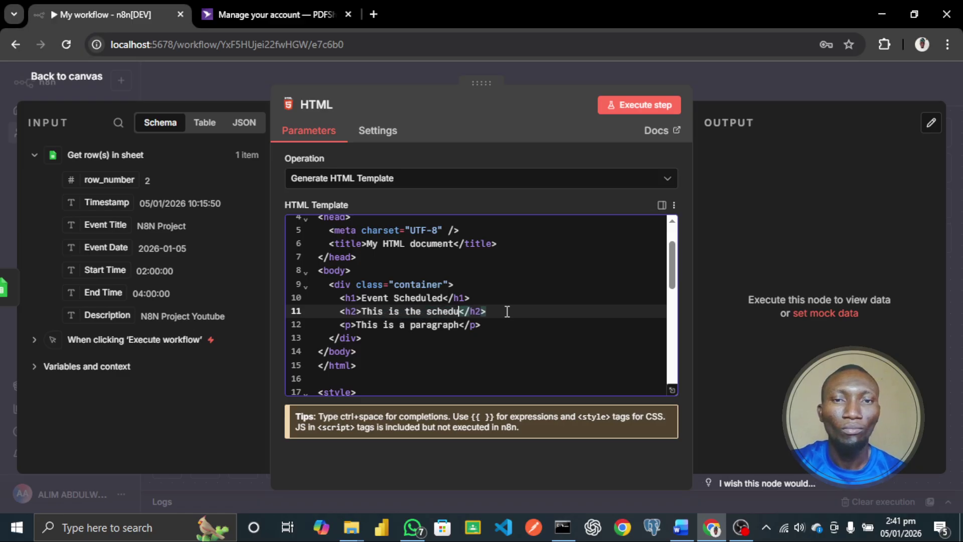
pyautogui.press('BackSpace')
pyautogui.write('d event ')
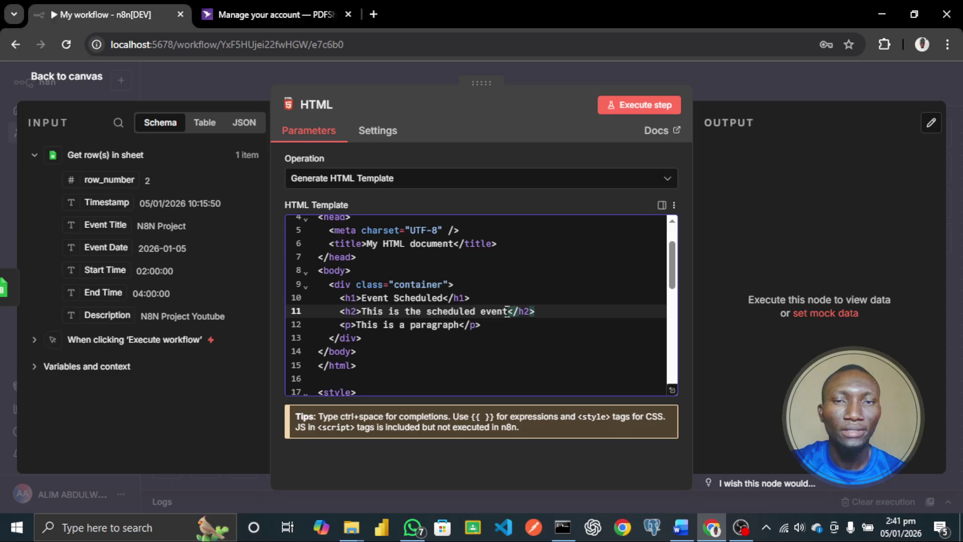
pyautogui.write('you')
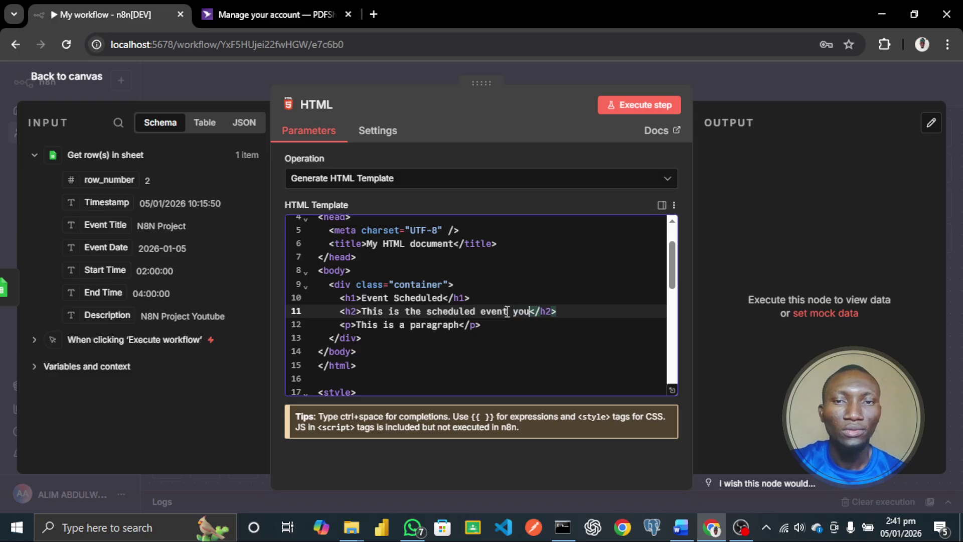
pyautogui.press('BackSpace')
pyautogui.press('BackSpace')
pyautogui.press('BackSpace')
pyautogui.write('for')
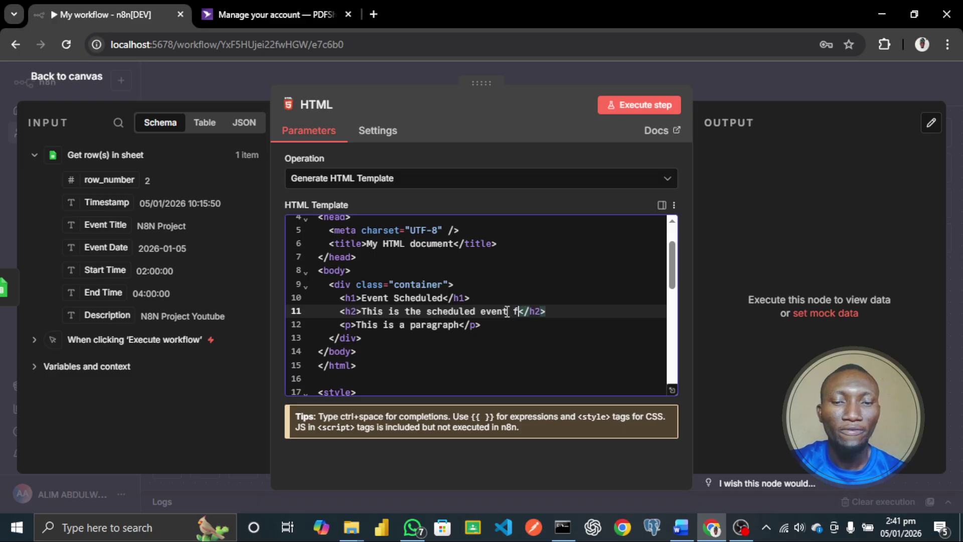
pyautogui.write(' the com')
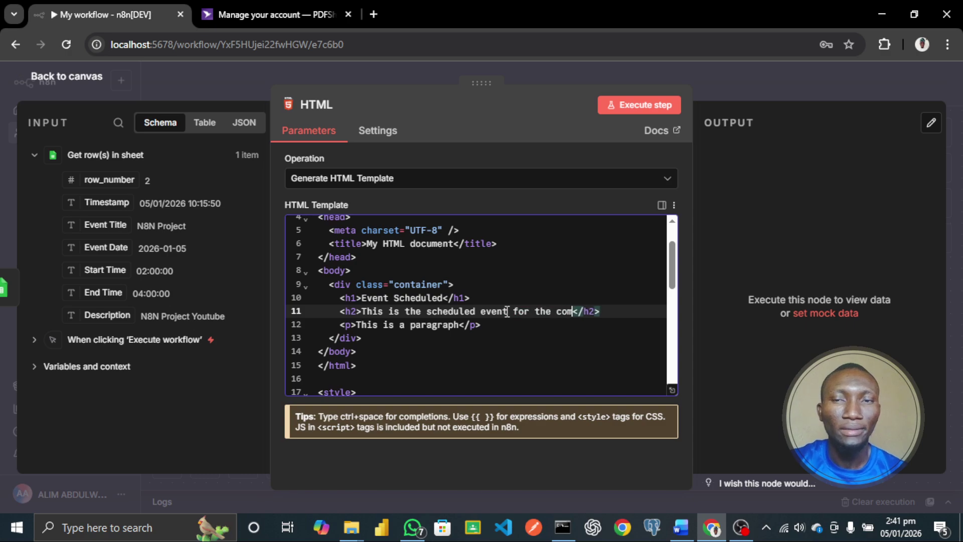
pyautogui.write('ing ')
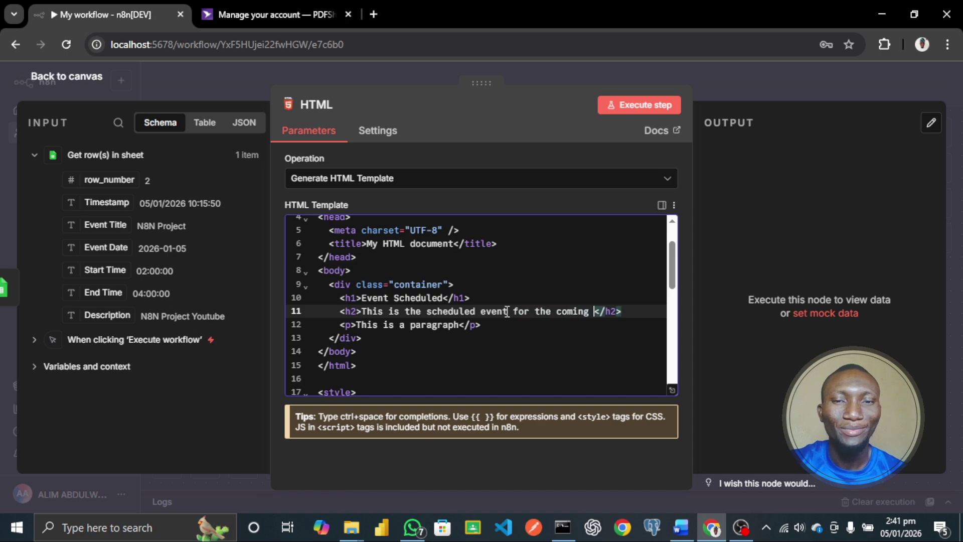
pyautogui.write('program')
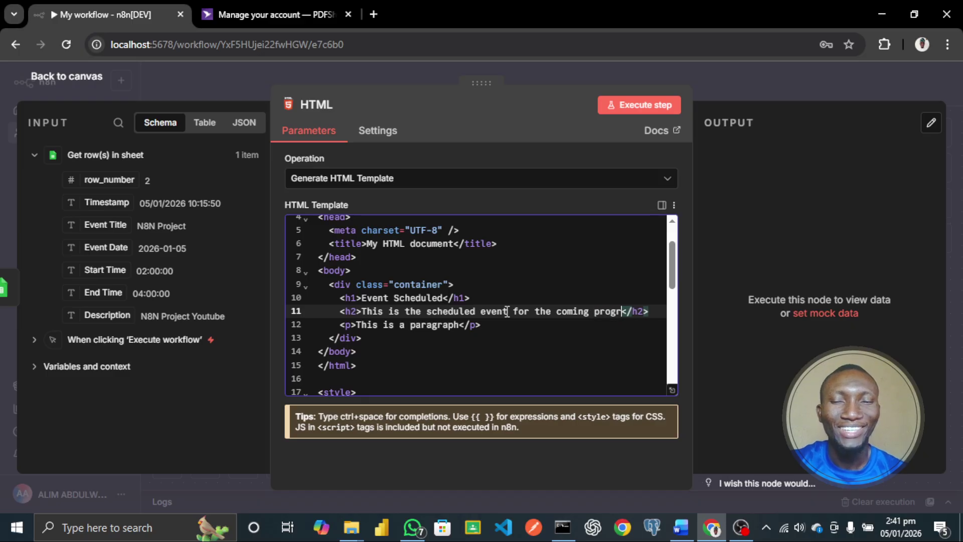
pyautogui.write('me ')
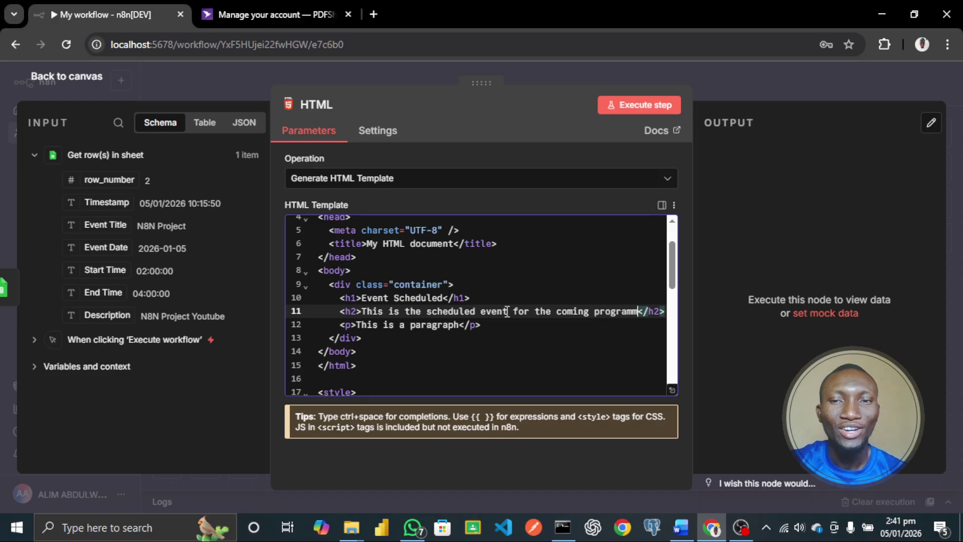
pyautogui.write('on you')
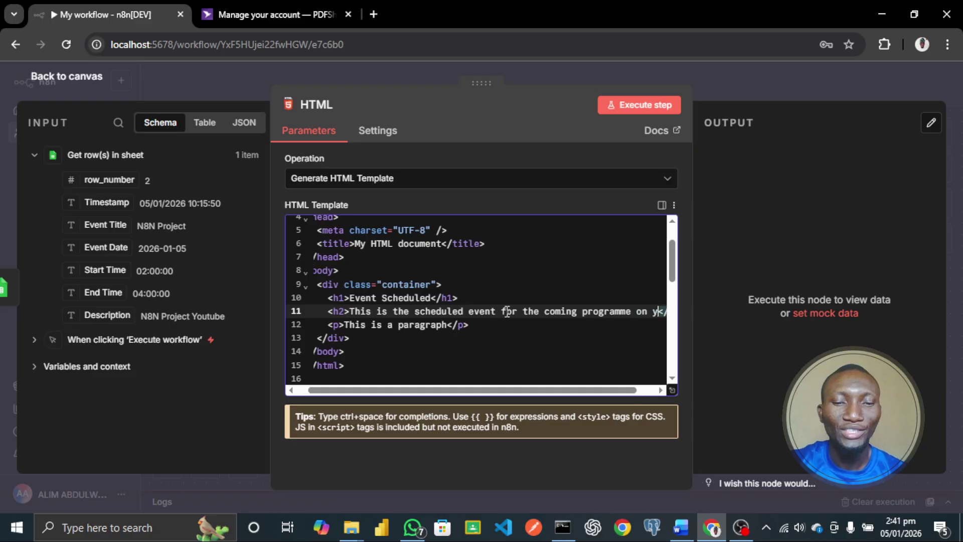
pyautogui.write('t')
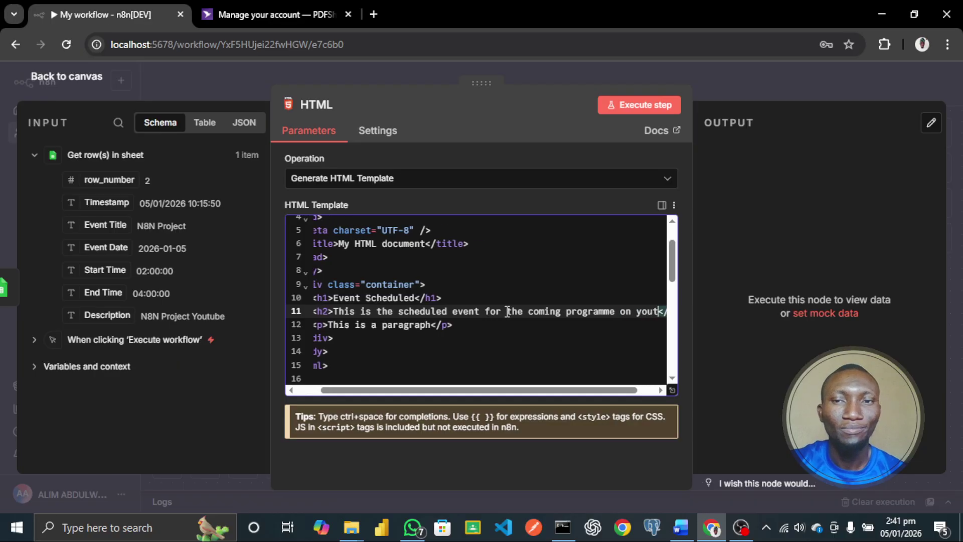
pyautogui.write('ub')
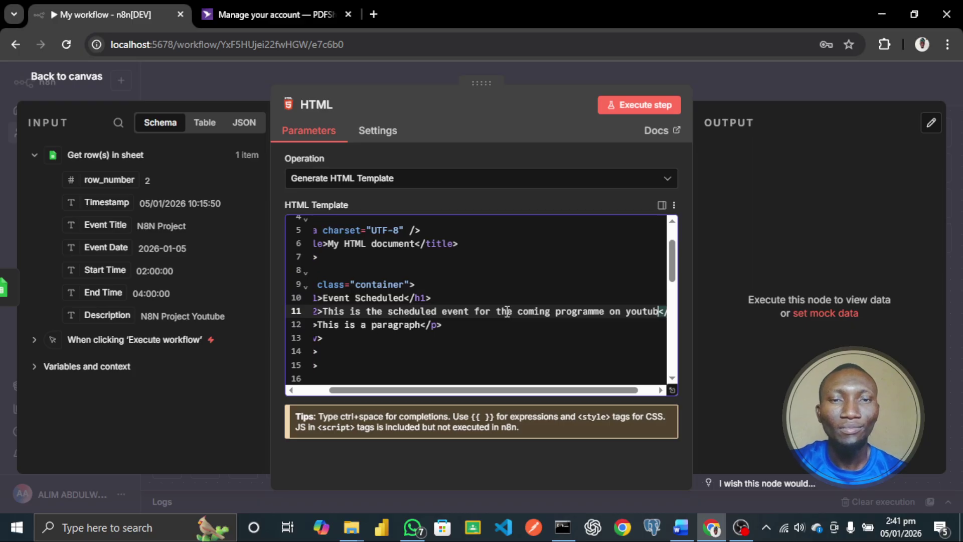
pyautogui.write('e')
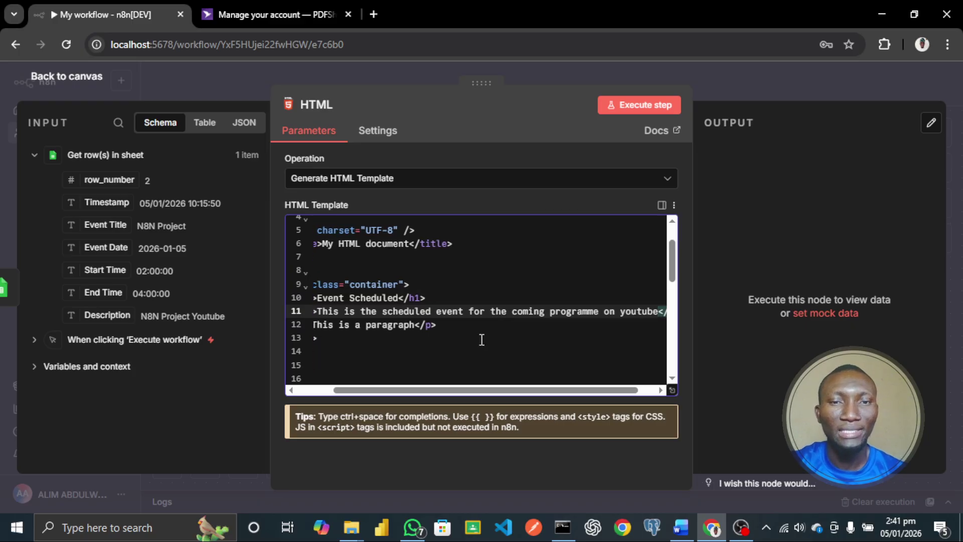
# Replace the paragraph's placeholder text with "Date:" followed by the current-time expression {{ $now }}.
pyautogui.moveTo(476, 390); pyautogui.dragTo(377, 392)
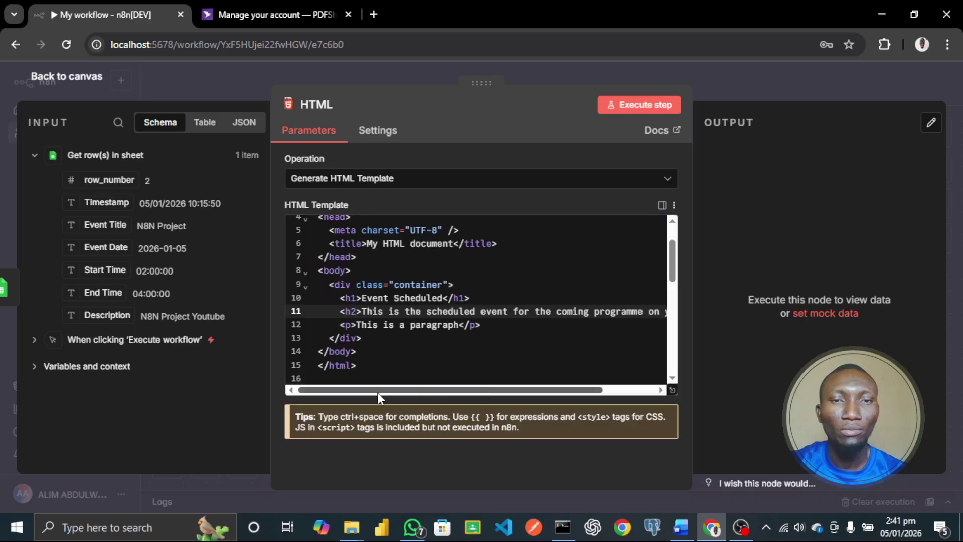
pyautogui.click(459, 330)
pyautogui.press('BackSpace')
pyautogui.press('BackSpace')
pyautogui.press('BackSpace')
pyautogui.press('BackSpace')
pyautogui.press('BackSpace')
pyautogui.press('BackSpace')
pyautogui.press('BackSpace')
pyautogui.press('BackSpace')
pyautogui.press('BackSpace')
pyautogui.press('BackSpace')
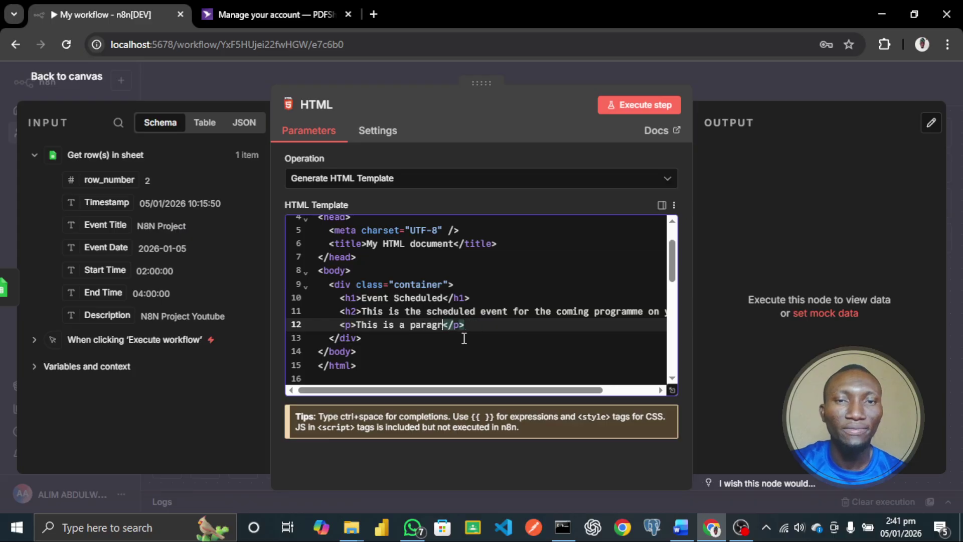
pyautogui.press('BackSpace')
pyautogui.press('BackSpace')
pyautogui.press('BackSpace')
pyautogui.press('BackSpace')
pyautogui.press('BackSpace')
pyautogui.press('BackSpace')
pyautogui.press('BackSpace')
pyautogui.press('BackSpace')
pyautogui.press('BackSpace')
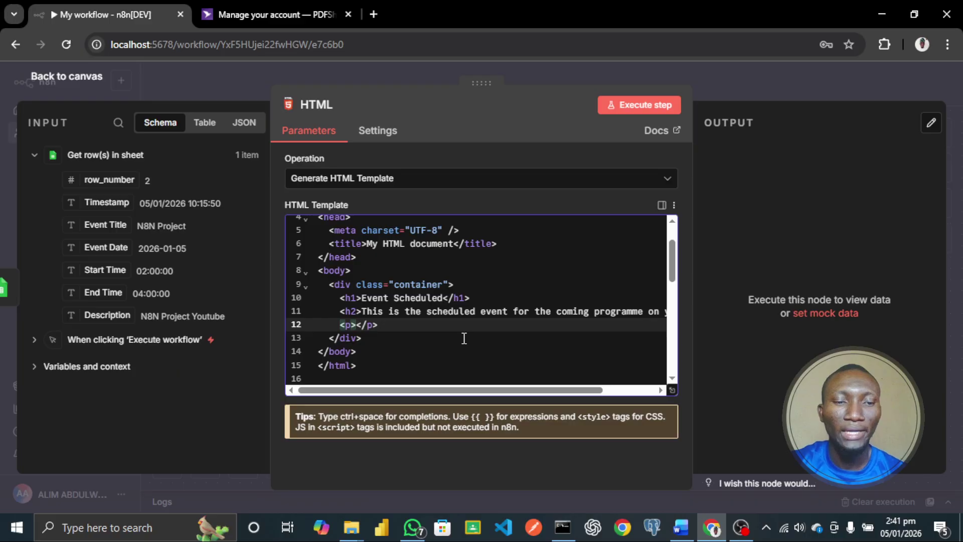
pyautogui.write('Date')
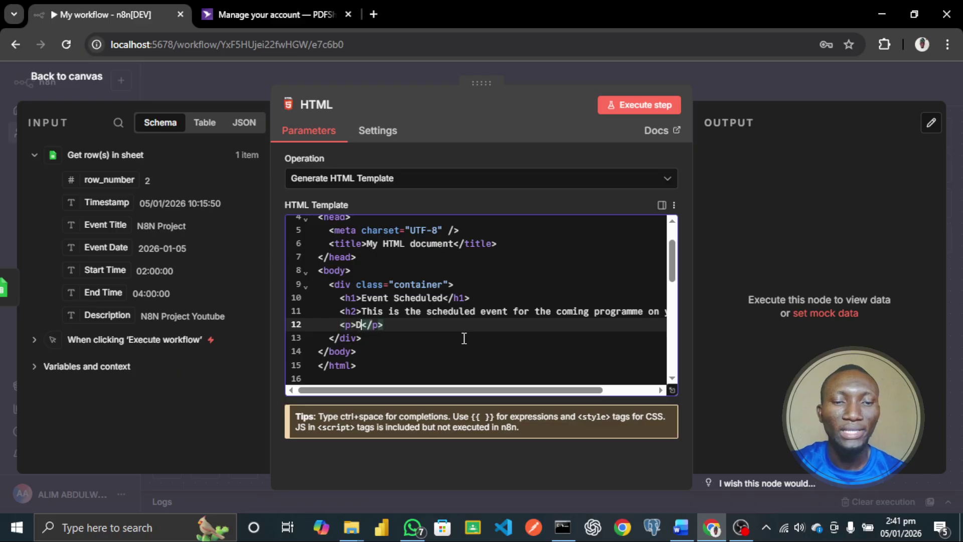
pyautogui.write(':')
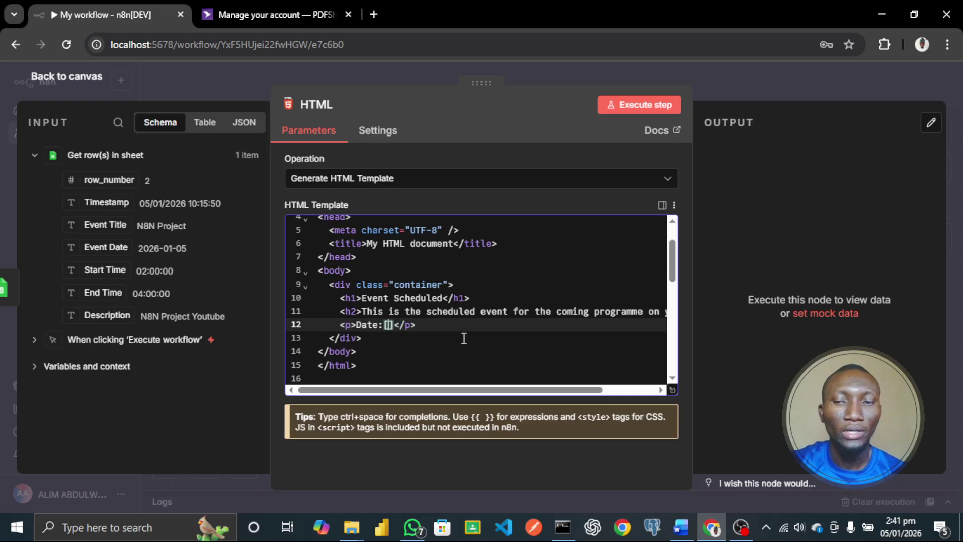
pyautogui.write('{')
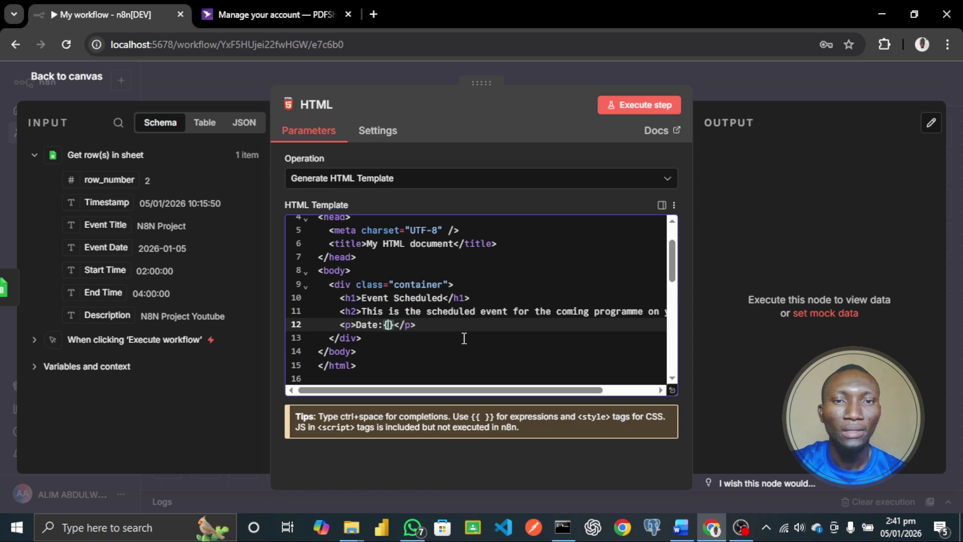
pyautogui.write('{')
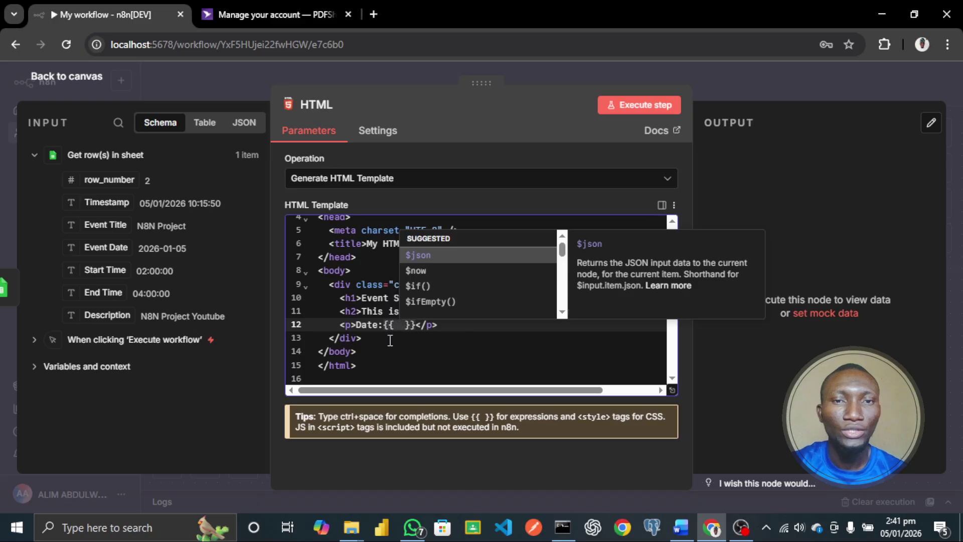
pyautogui.click(423, 272)
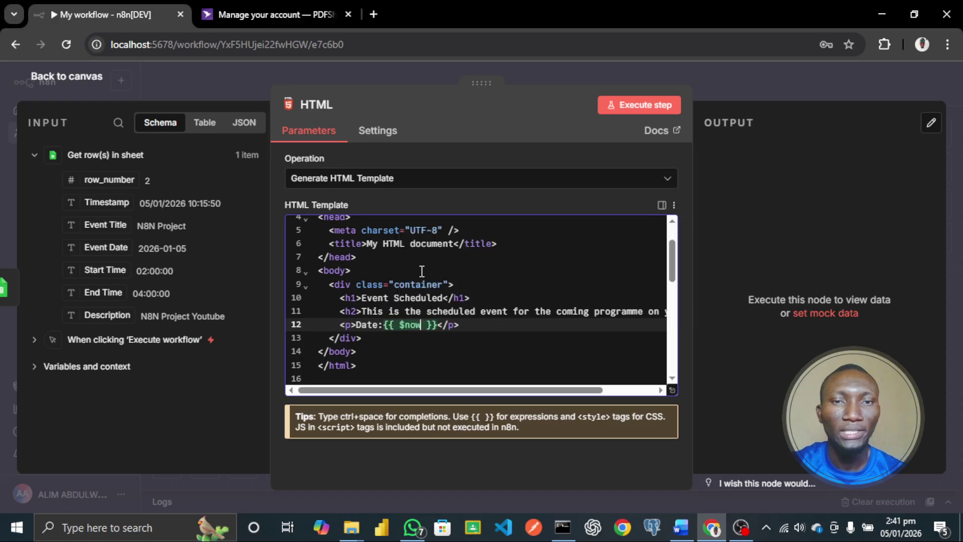
# Add an empty paragraph element, <p></p>, on a new line below the Date paragraph.
pyautogui.click(468, 326)
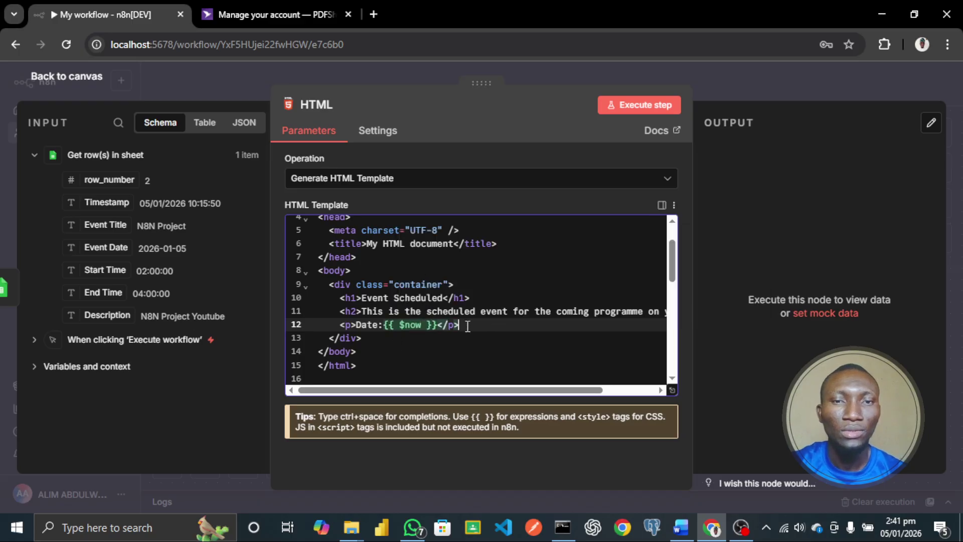
pyautogui.press('Return')
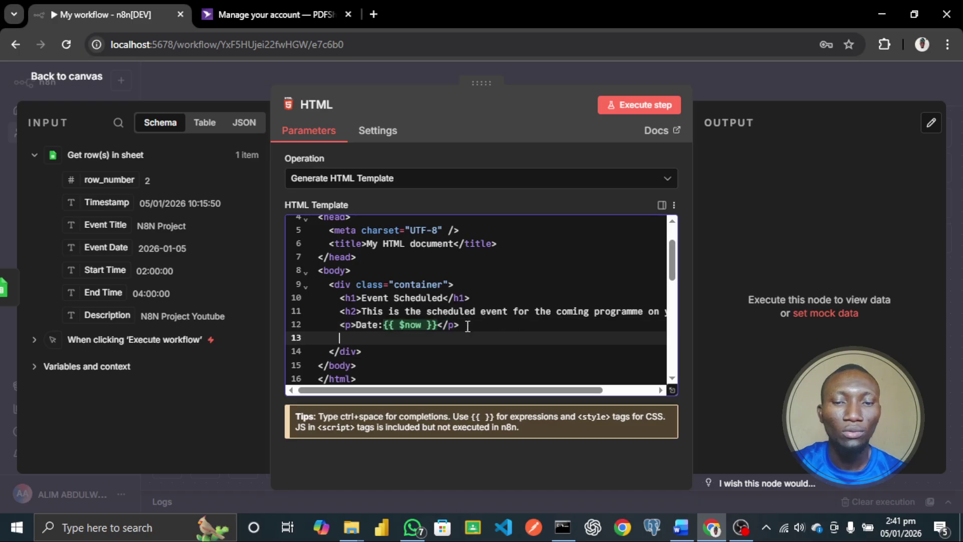
pyautogui.write('<')
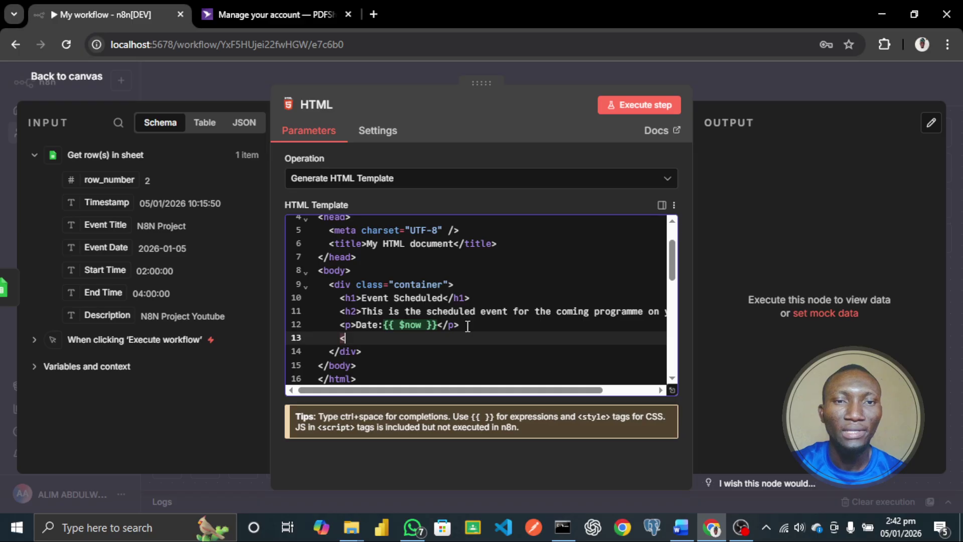
pyautogui.write('>')
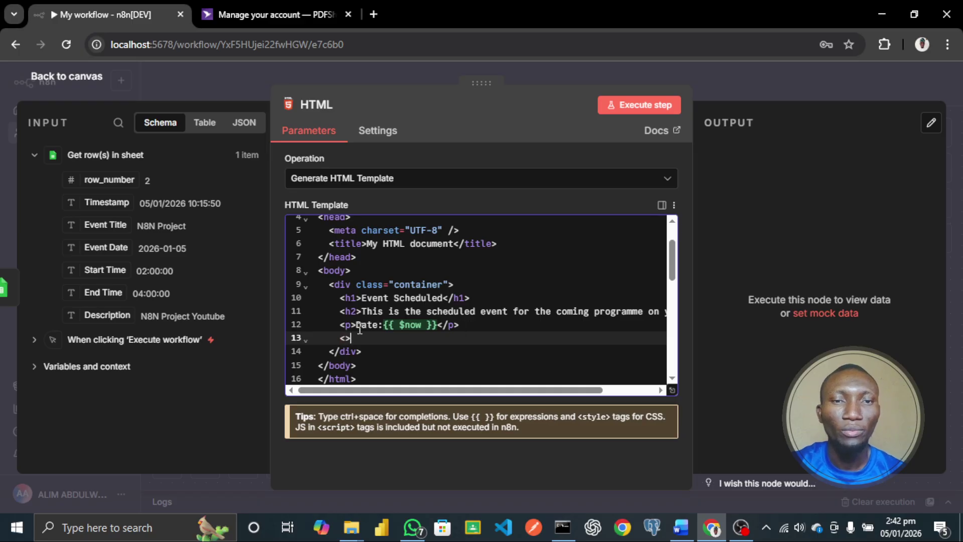
pyautogui.click(345, 334)
pyautogui.write('p>')
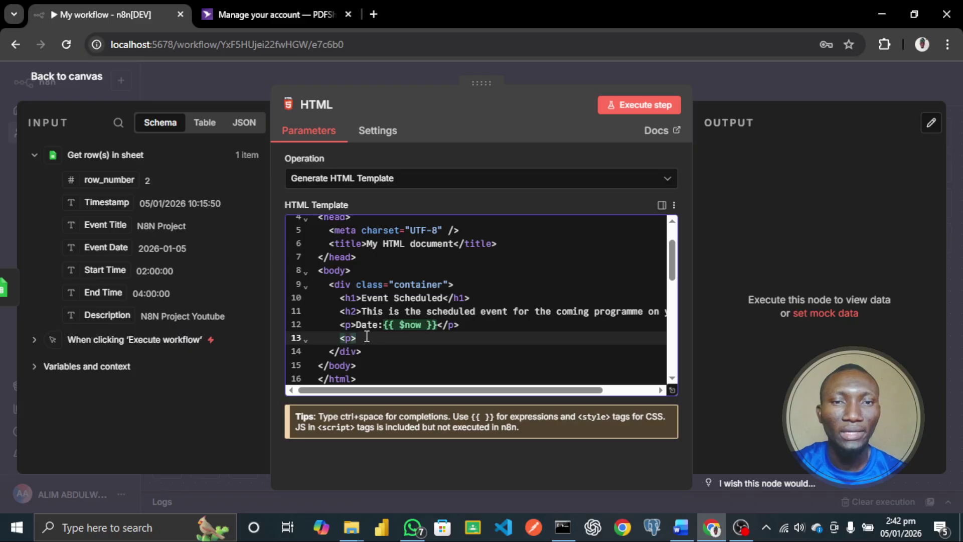
pyautogui.write('</p>')
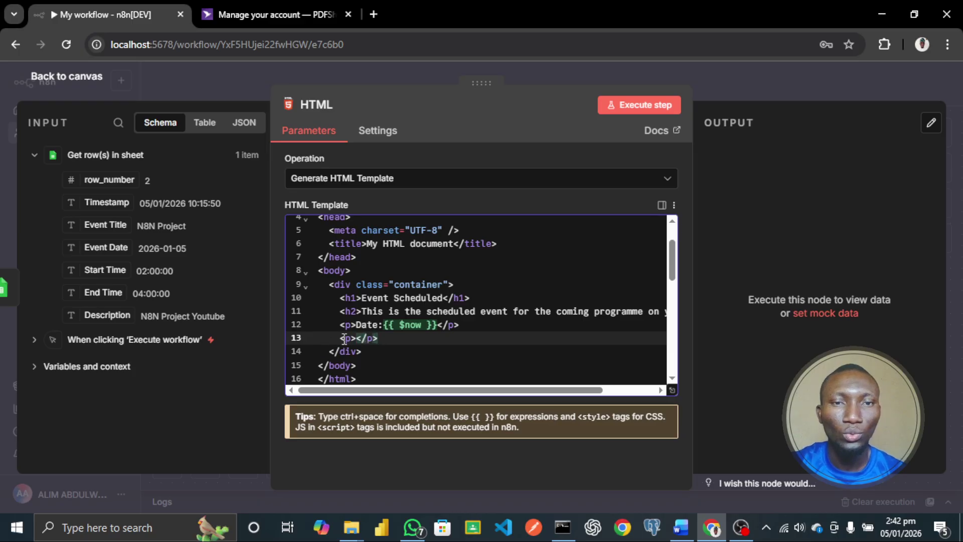
# Fill the empty paragraph below the Date line with "Event Title:" followed by the Event Title field from the input data.
pyautogui.click(357, 338)
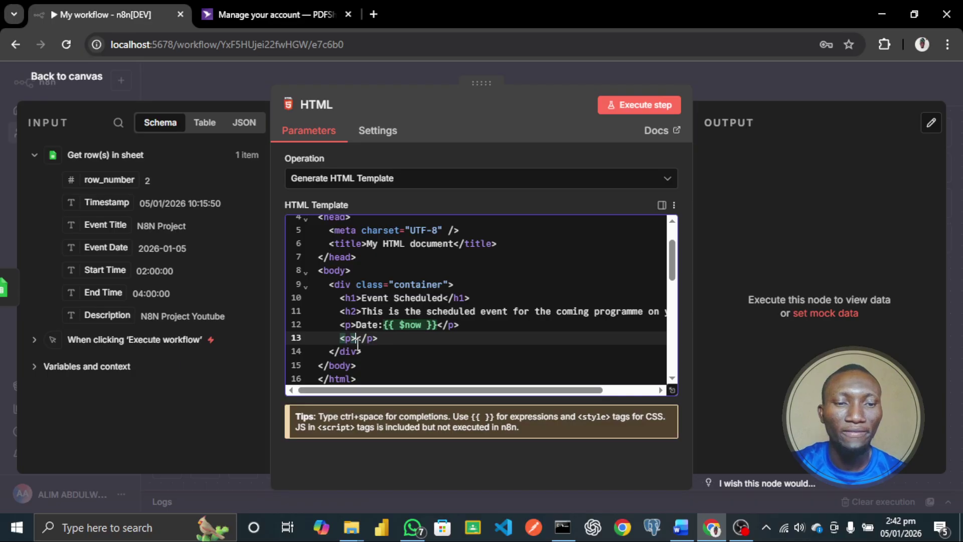
pyautogui.write('E')
pyautogui.write('vent')
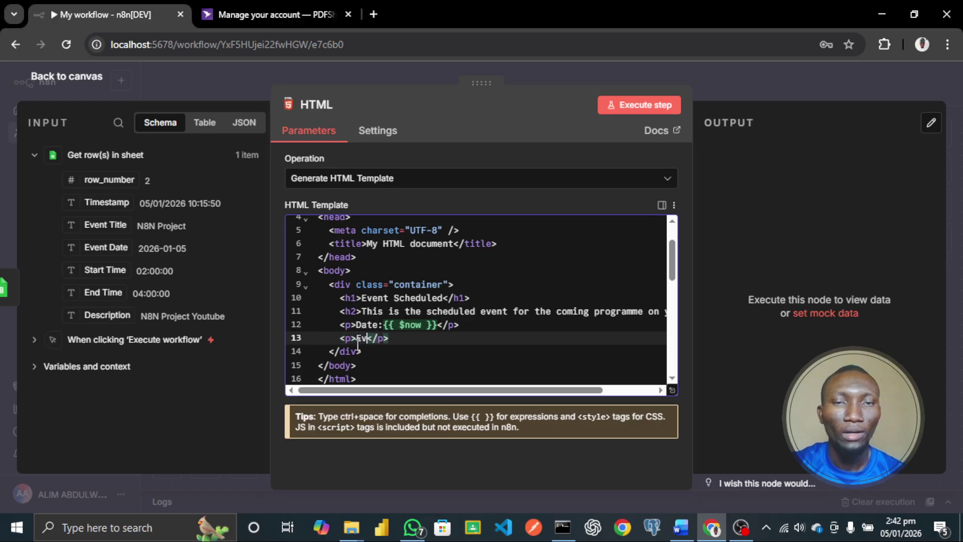
pyautogui.write(' Tile')
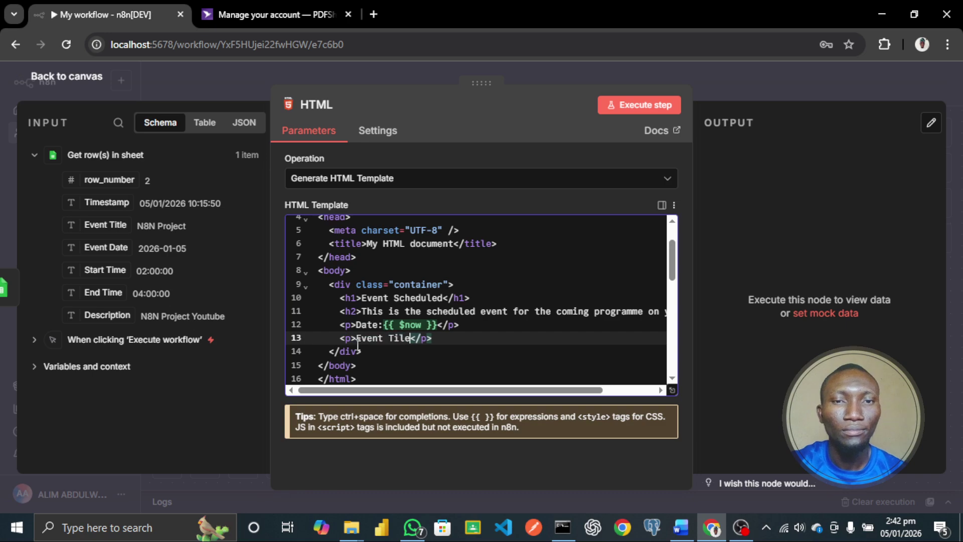
pyautogui.press('BackSpace')
pyautogui.press('BackSpace')
pyautogui.write('t')
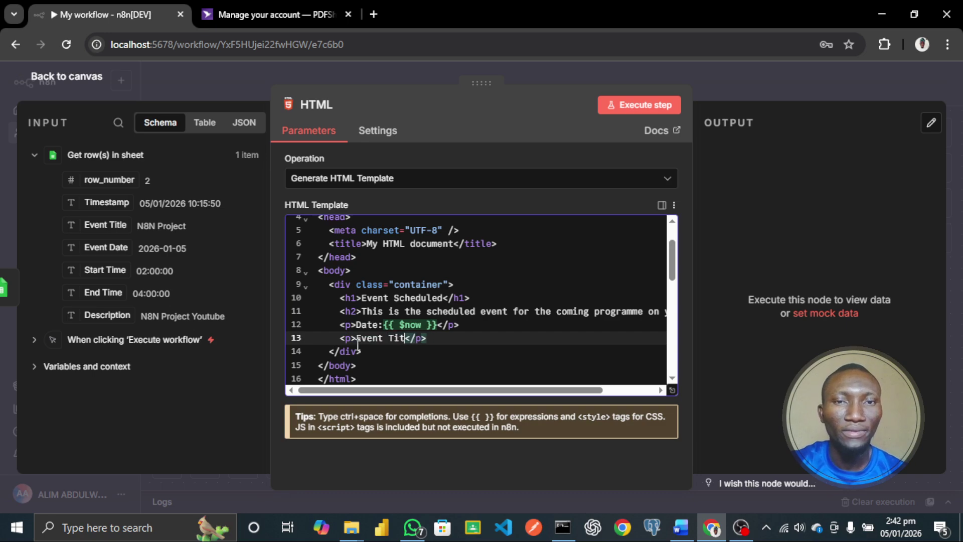
pyautogui.write('le')
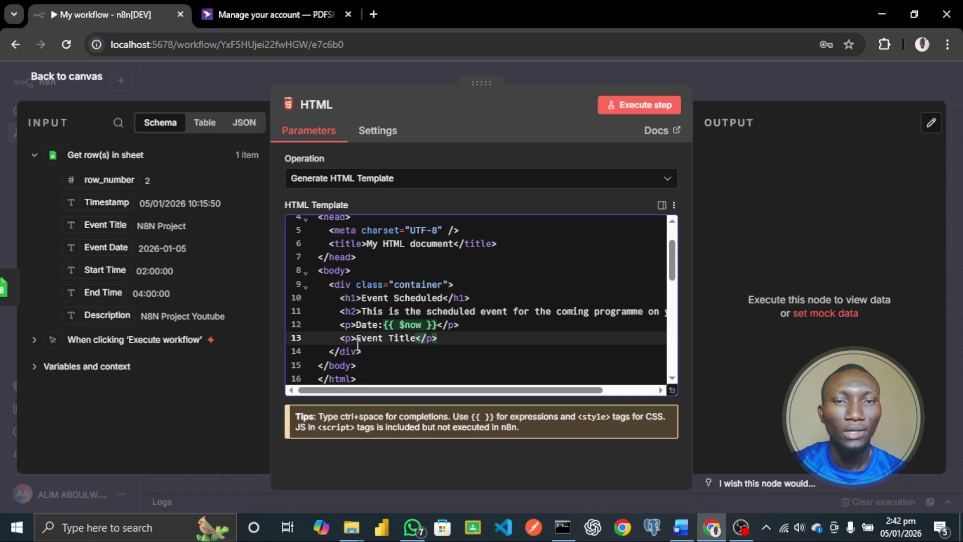
pyautogui.write(':')
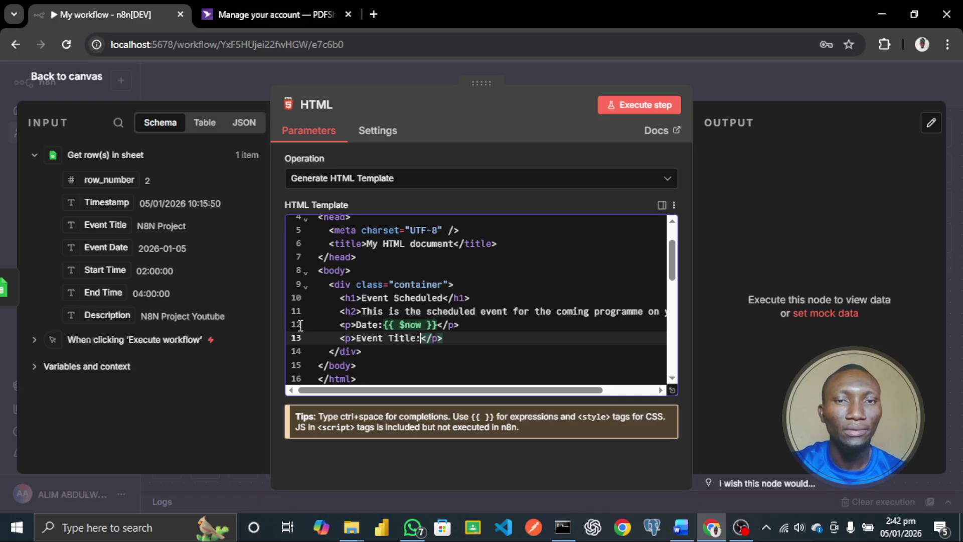
pyautogui.moveTo(106, 224); pyautogui.dragTo(422, 345)
# Add an empty paragraph element, <p></p>, on a new line below the Event Title paragraph.
pyautogui.click(605, 337)
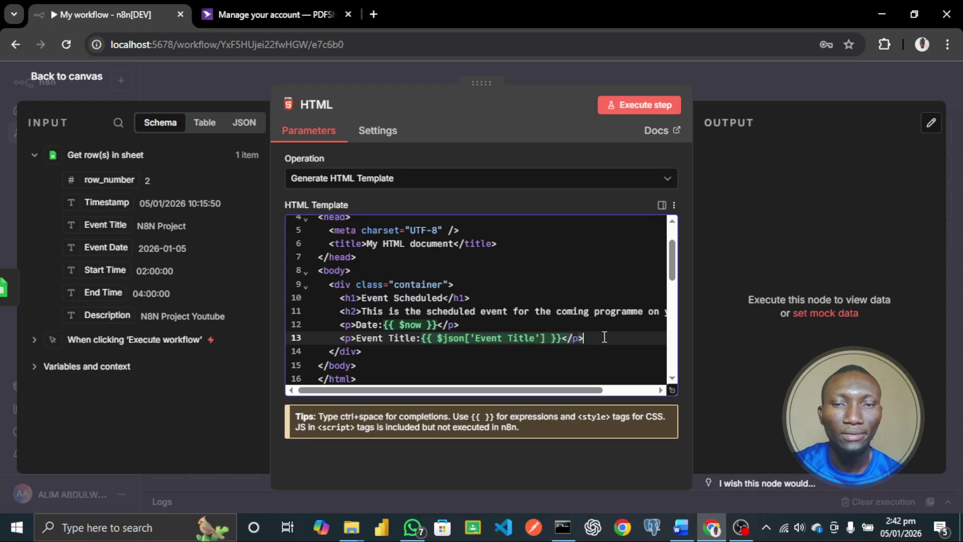
pyautogui.press('Return')
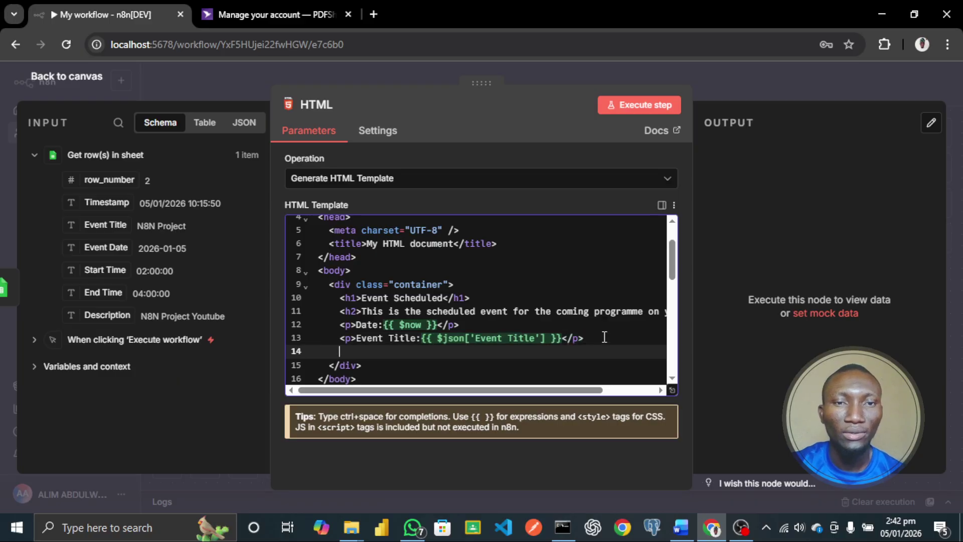
pyautogui.write('<>')
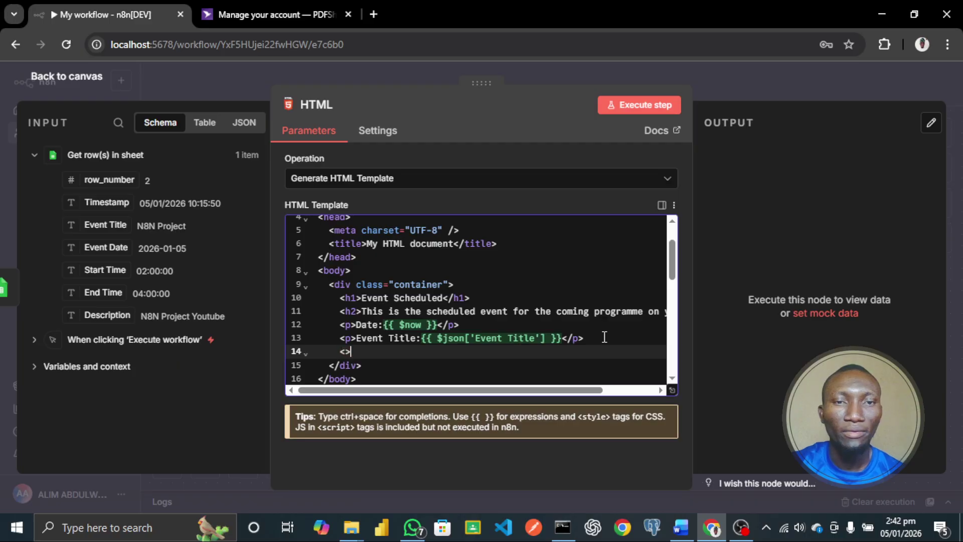
pyautogui.press('Left')
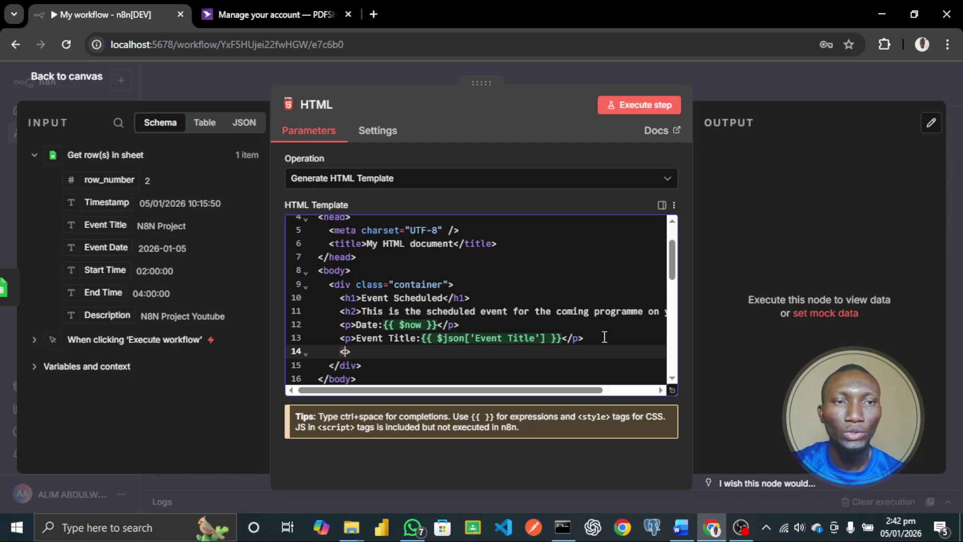
pyautogui.write('p')
pyautogui.press('Right')
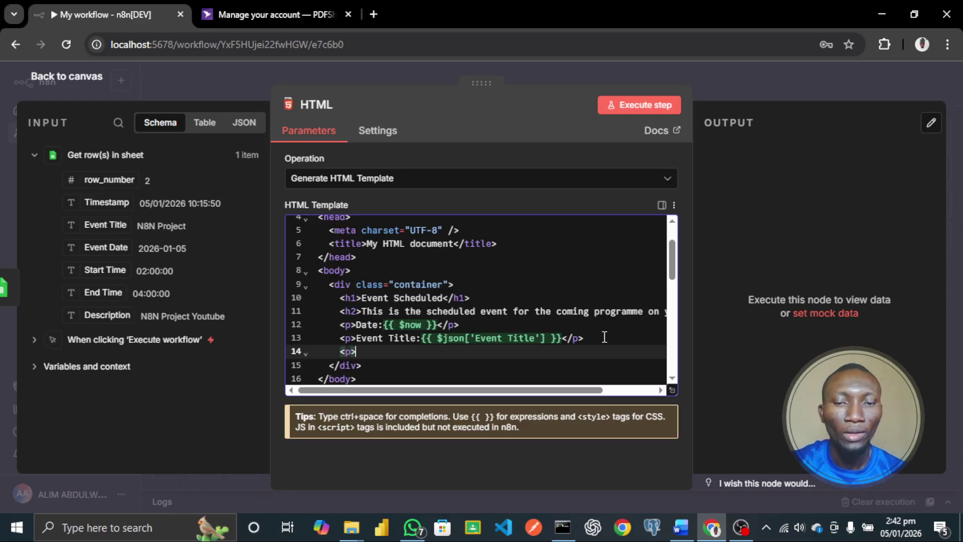
pyautogui.write('</p>')
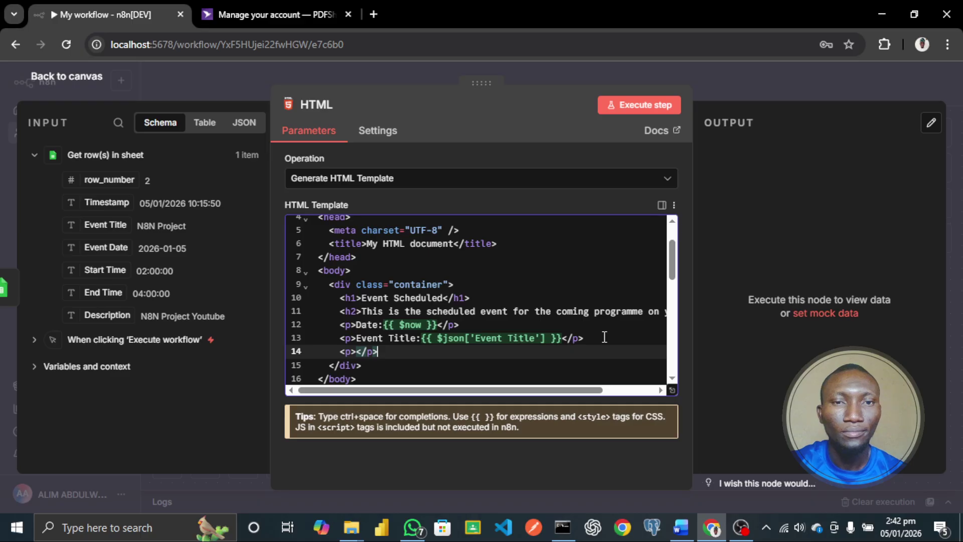
# Fill the new empty paragraph with "Event Date:" followed by the Event Date field from the input data.
pyautogui.press('Left')
pyautogui.press('Left')
pyautogui.press('Left')
pyautogui.press('Left')
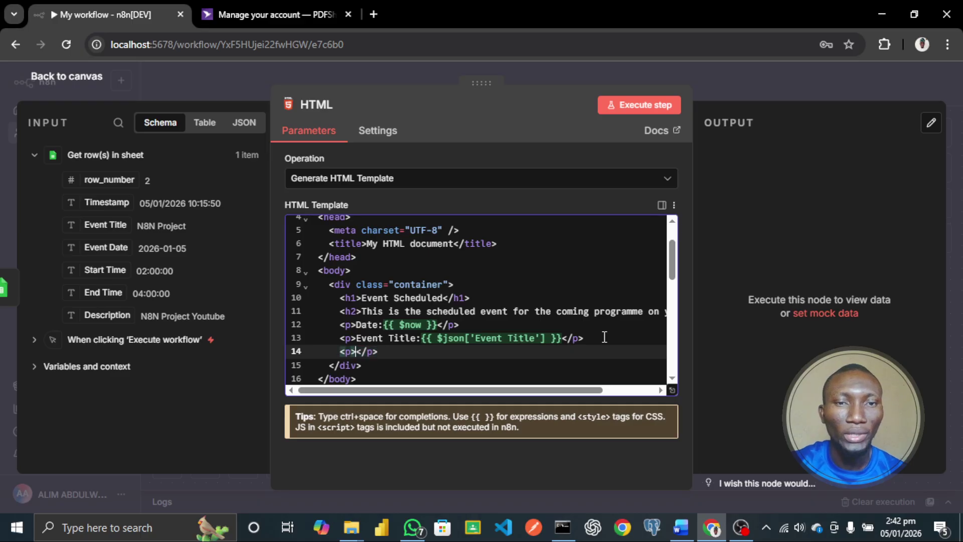
pyautogui.write('E')
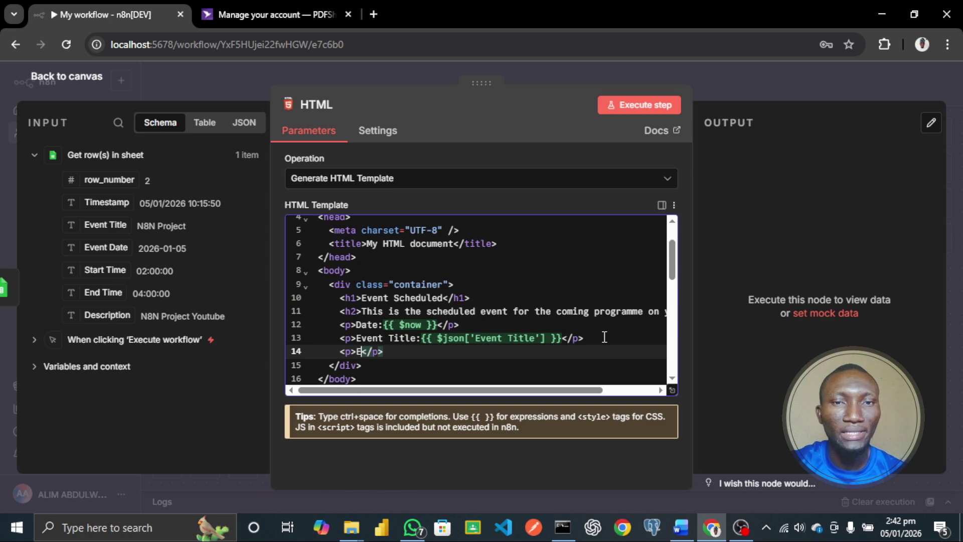
pyautogui.write('ven')
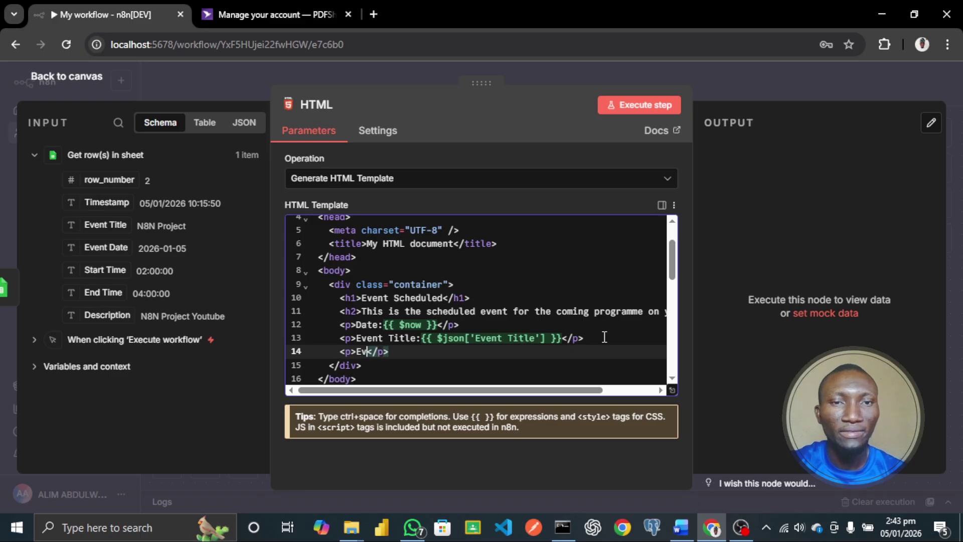
pyautogui.write('t')
pyautogui.write(' Date')
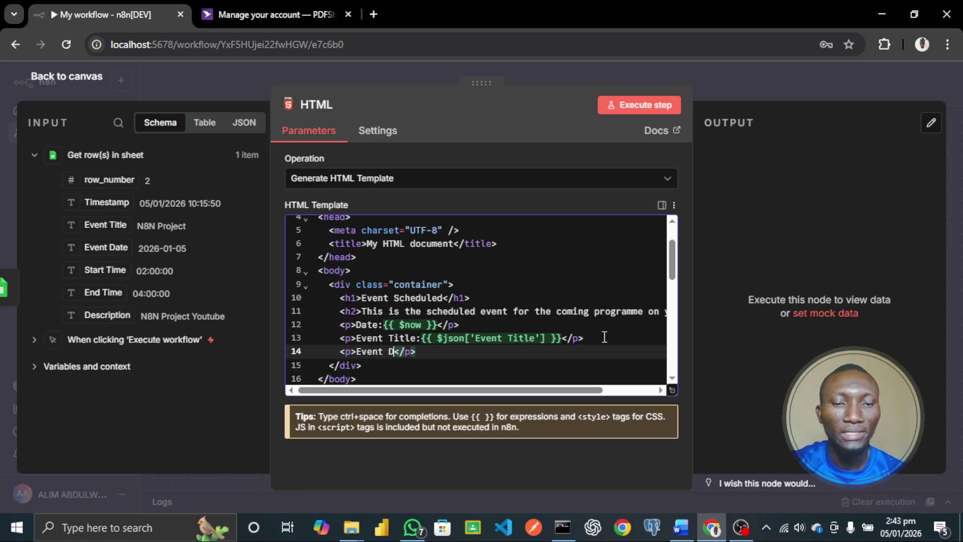
pyautogui.write(':')
pyautogui.moveTo(95, 247); pyautogui.dragTo(417, 358)
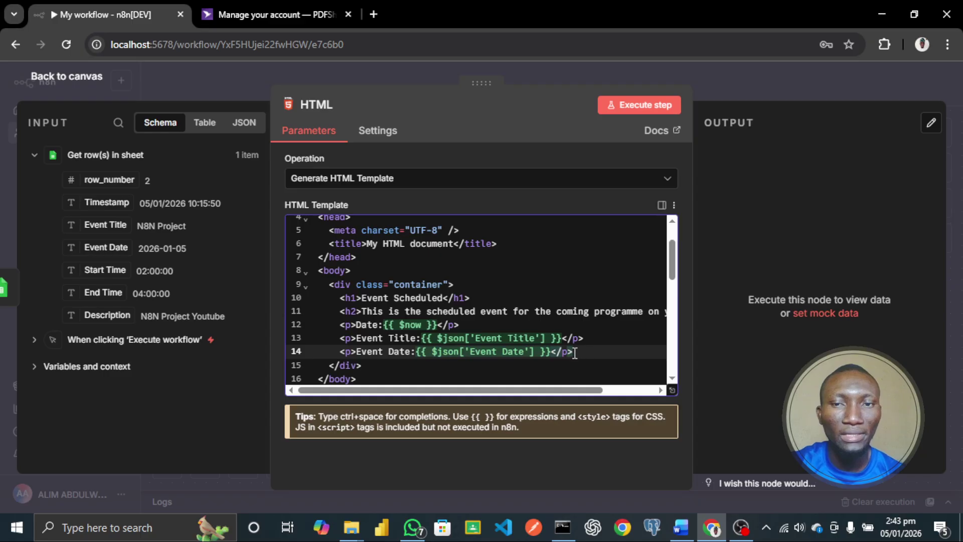
# Duplicate the whole Event Date paragraph onto a new line directly below it.
pyautogui.moveTo(574, 352); pyautogui.dragTo(341, 356)
pyautogui.hotkey('ctrl', 'c')
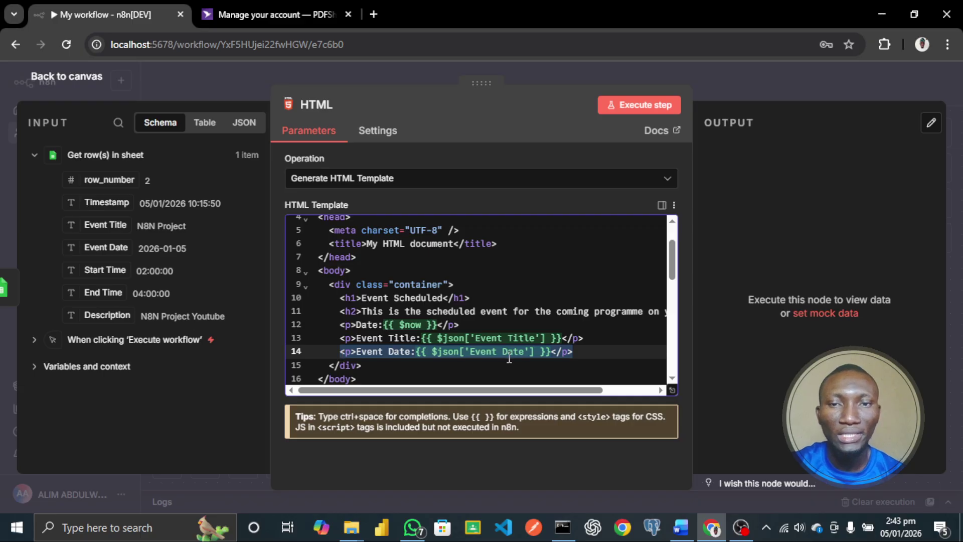
pyautogui.click(580, 352)
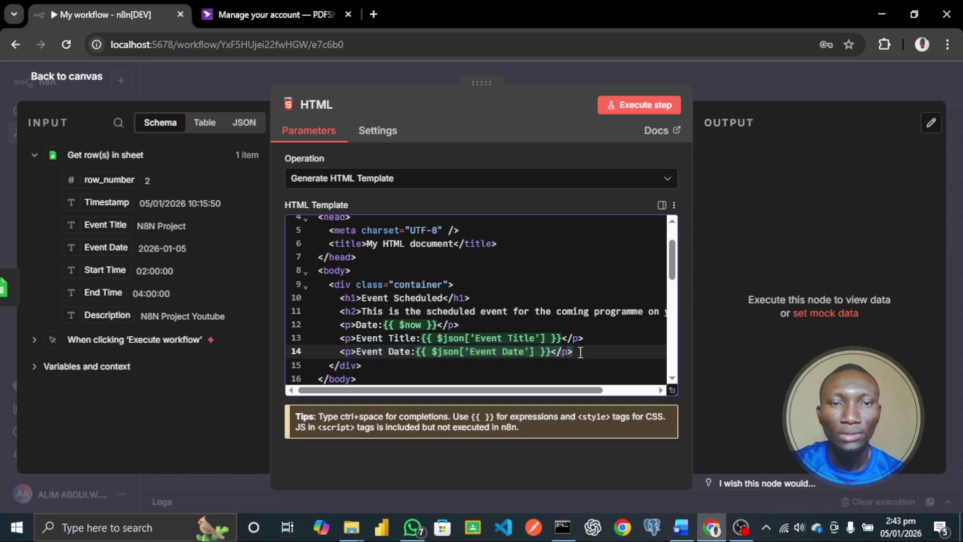
pyautogui.press('Return')
pyautogui.hotkey('ctrl', 'v')
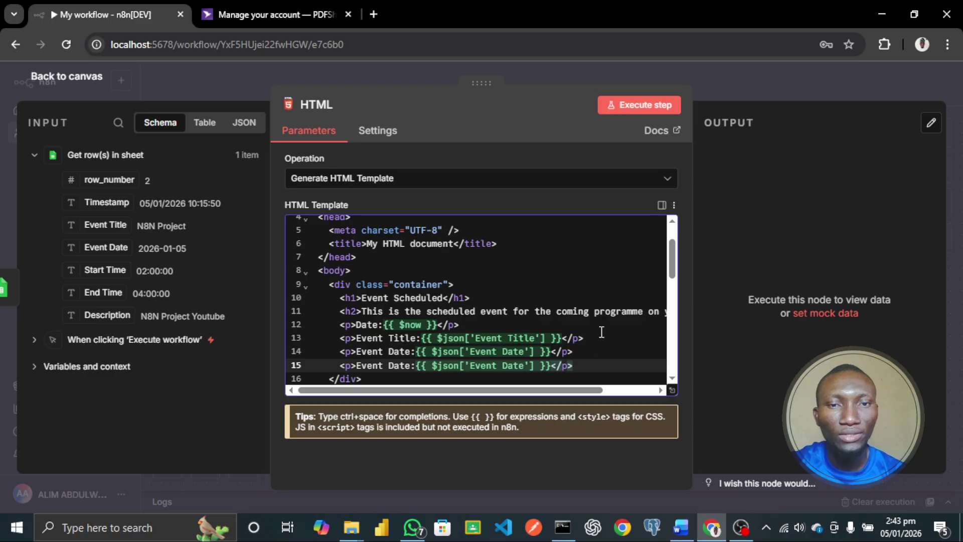
# Change the label of the duplicated Event Date paragraph to "Start Time", keeping the colon.
pyautogui.click(410, 365)
pyautogui.press('BackSpace')
pyautogui.press('BackSpace')
pyautogui.press('BackSpace')
pyautogui.press('BackSpace')
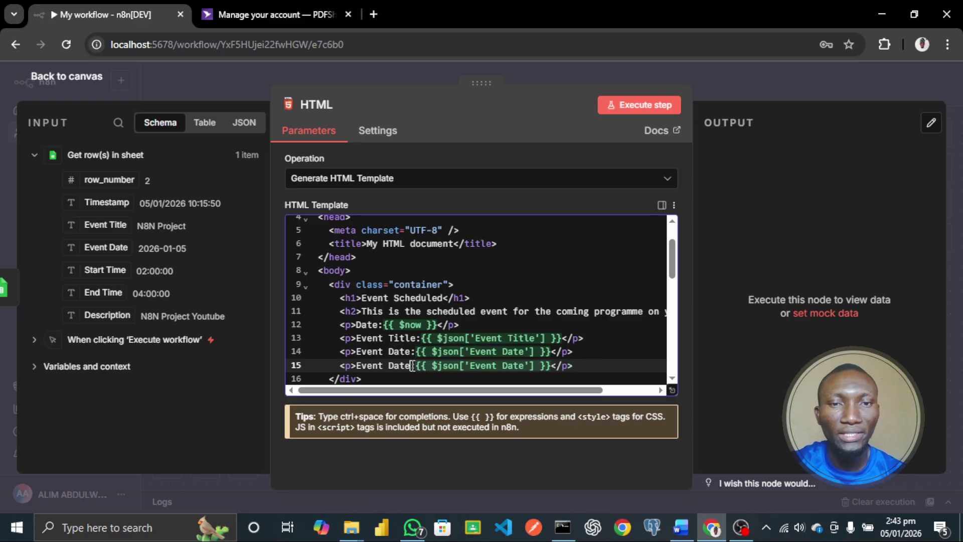
pyautogui.press('BackSpace')
pyautogui.press('BackSpace')
pyautogui.press('BackSpace')
pyautogui.press('BackSpace')
pyautogui.press('BackSpace')
pyautogui.press('BackSpace')
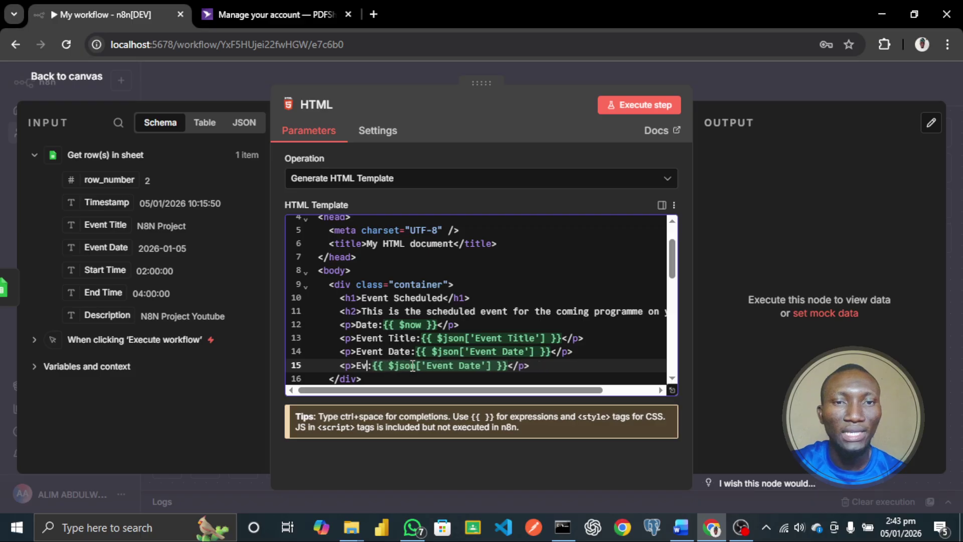
pyautogui.write('Start ')
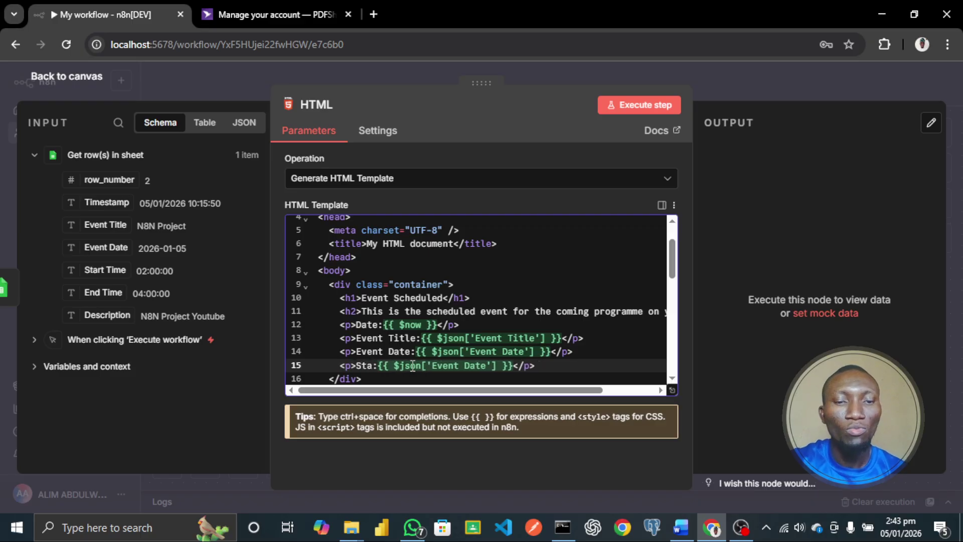
pyautogui.write('T')
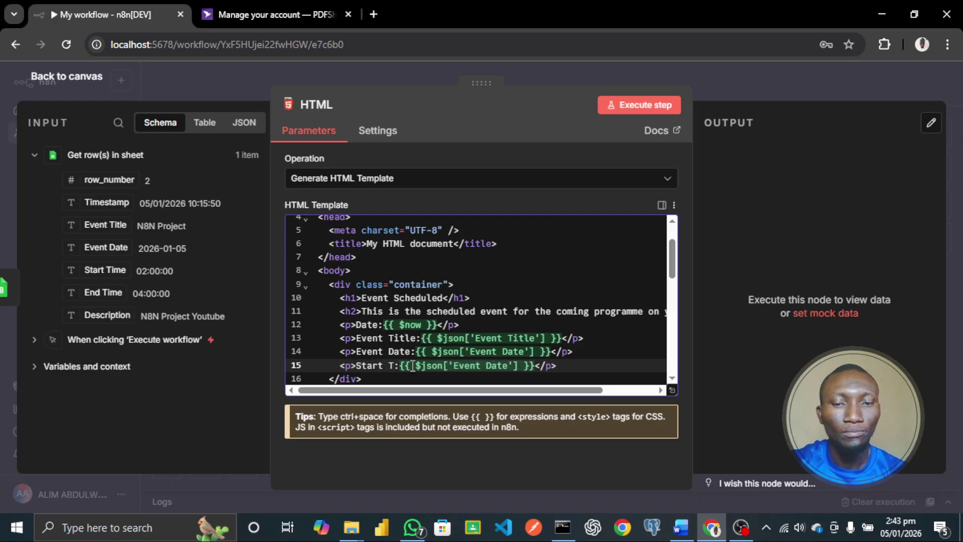
pyautogui.write('ime')
# Change the Start Time paragraph's expression to {{ $json['Start Time'] }}.
pyautogui.click(525, 367)
pyautogui.press('BackSpace')
pyautogui.press('BackSpace')
pyautogui.press('BackSpace')
pyautogui.press('BackSpace')
pyautogui.press('BackSpace')
pyautogui.press('BackSpace')
pyautogui.press('BackSpace')
pyautogui.press('BackSpace')
pyautogui.press('BackSpace')
pyautogui.press('BackSpace')
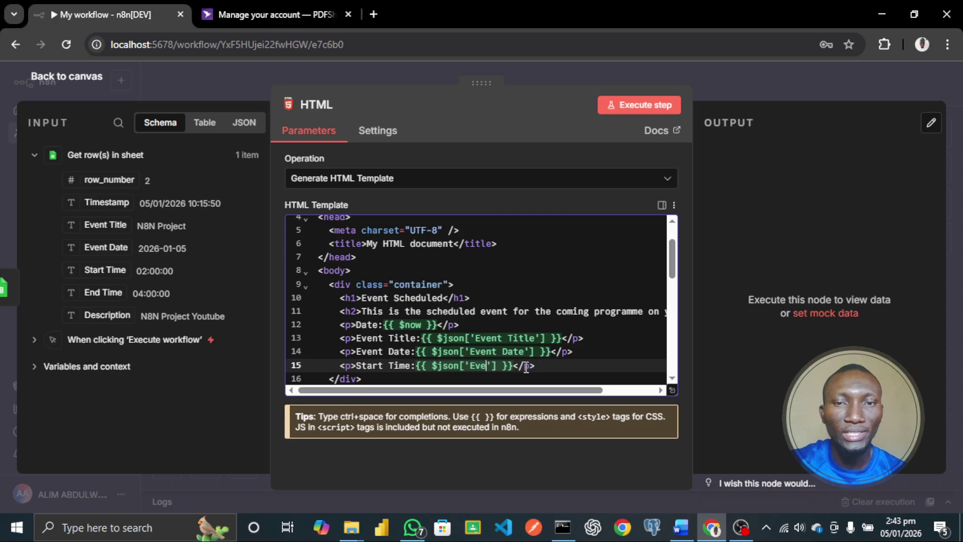
pyautogui.write('Start')
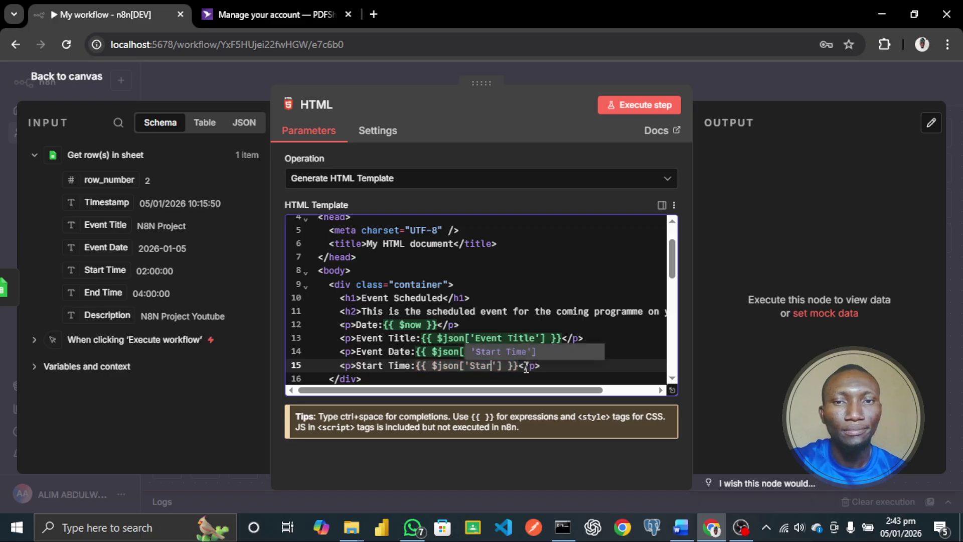
pyautogui.click(519, 353)
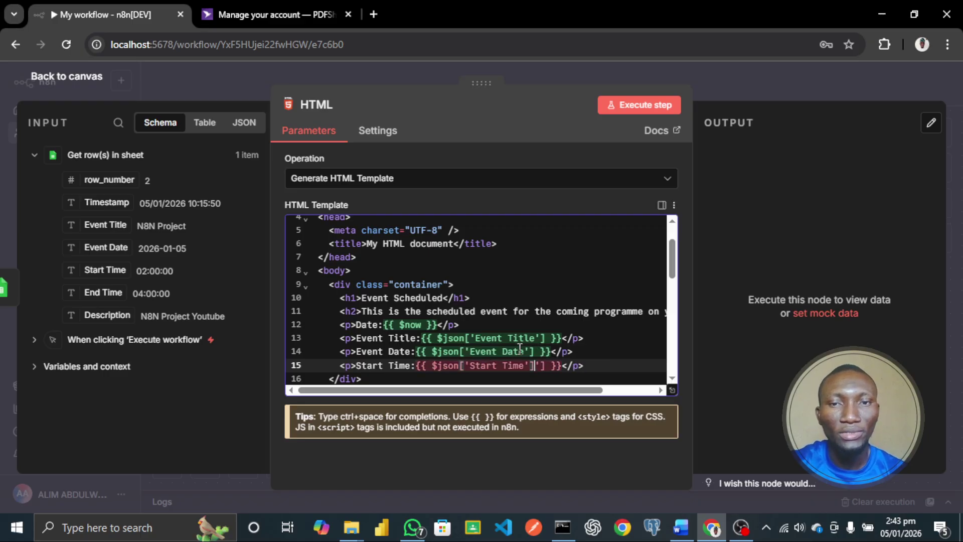
pyautogui.press('BackSpace')
pyautogui.press('BackSpace')
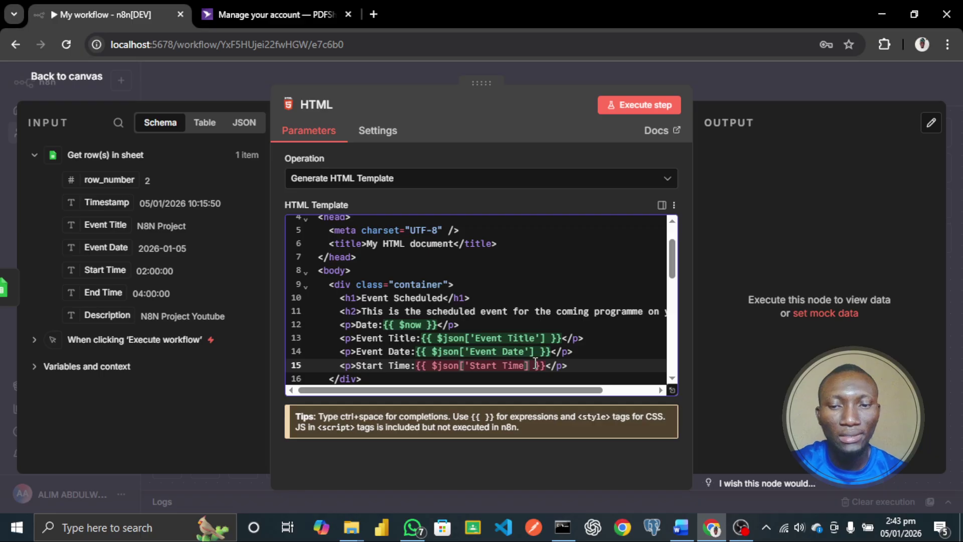
pyautogui.write("'")
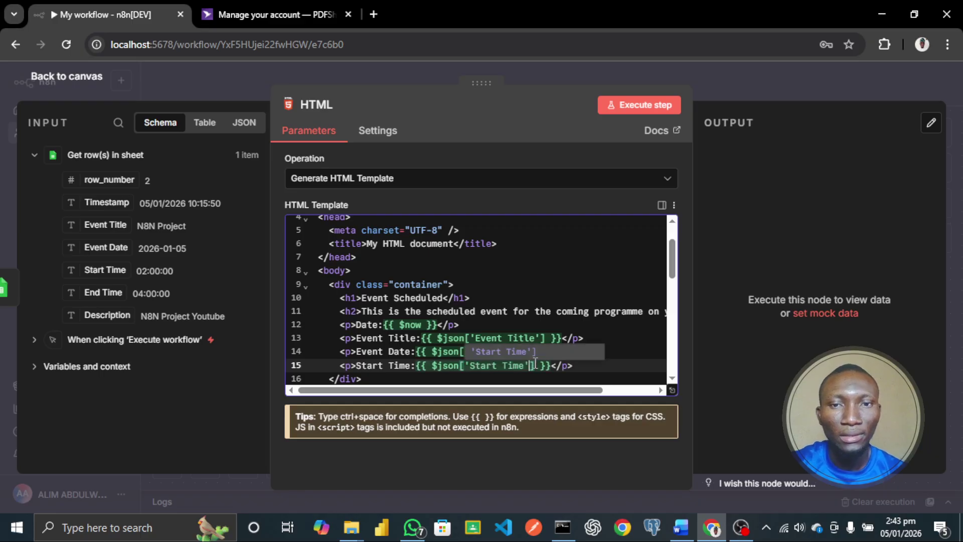
# Paste another copy of the Event Date paragraph on a new line below the Start Time paragraph.
pyautogui.click(580, 367)
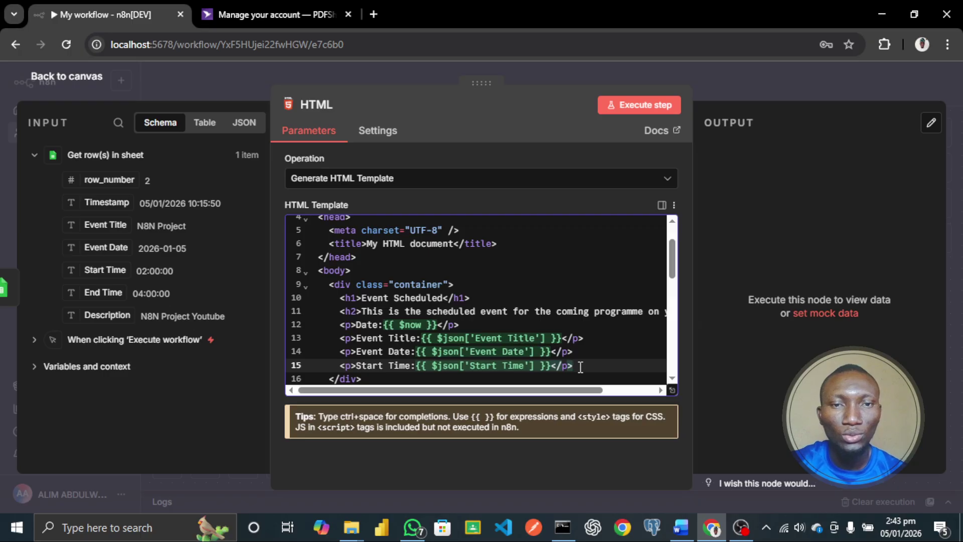
pyautogui.press('Return')
pyautogui.hotkey('ctrl', 'v')
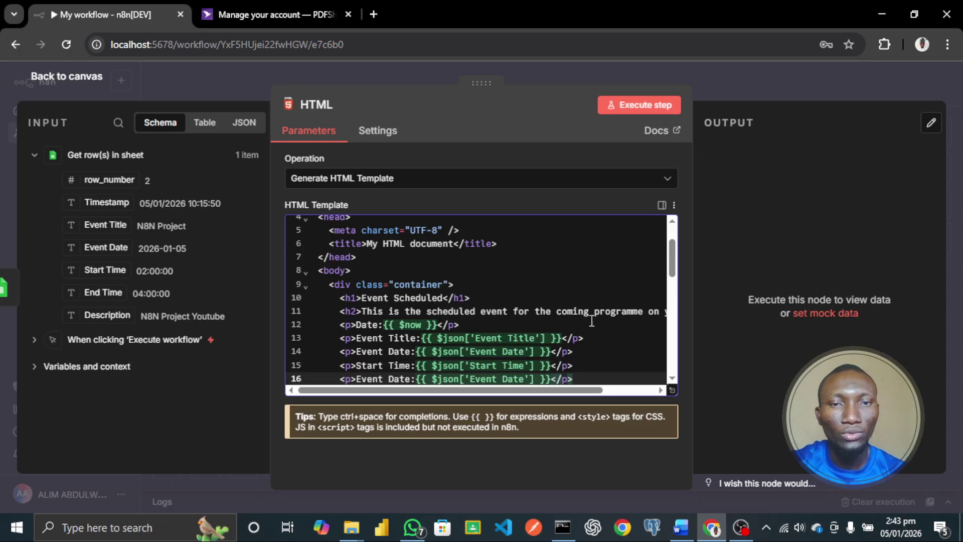
# Change the label of the Event Date copy below the Start Time paragraph to "End Tme".
pyautogui.scroll(-1, 547, 345)
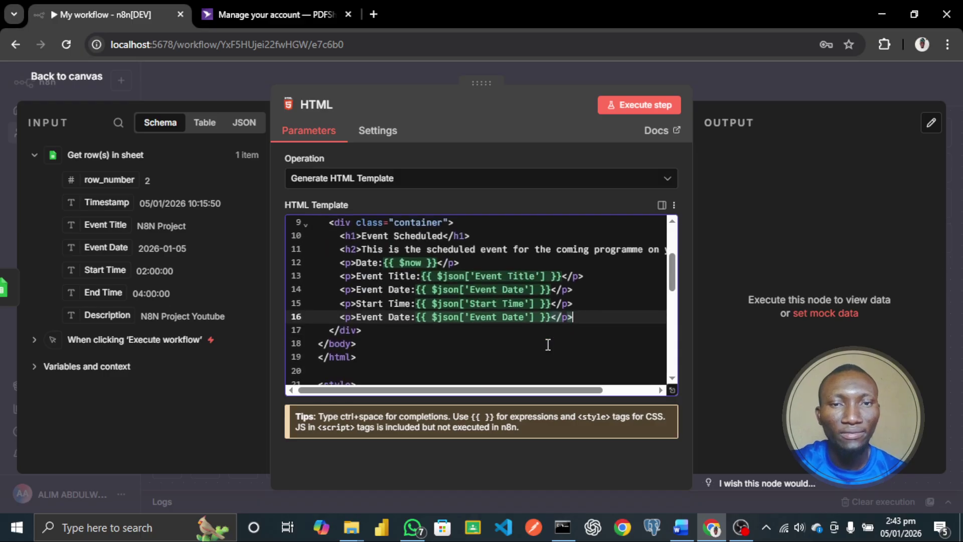
pyautogui.click(410, 316)
pyautogui.press('BackSpace')
pyautogui.press('BackSpace')
pyautogui.press('BackSpace')
pyautogui.press('BackSpace')
pyautogui.press('BackSpace')
pyautogui.press('BackSpace')
pyautogui.press('BackSpace')
pyautogui.press('BackSpace')
pyautogui.press('BackSpace')
pyautogui.write('nd Tme')
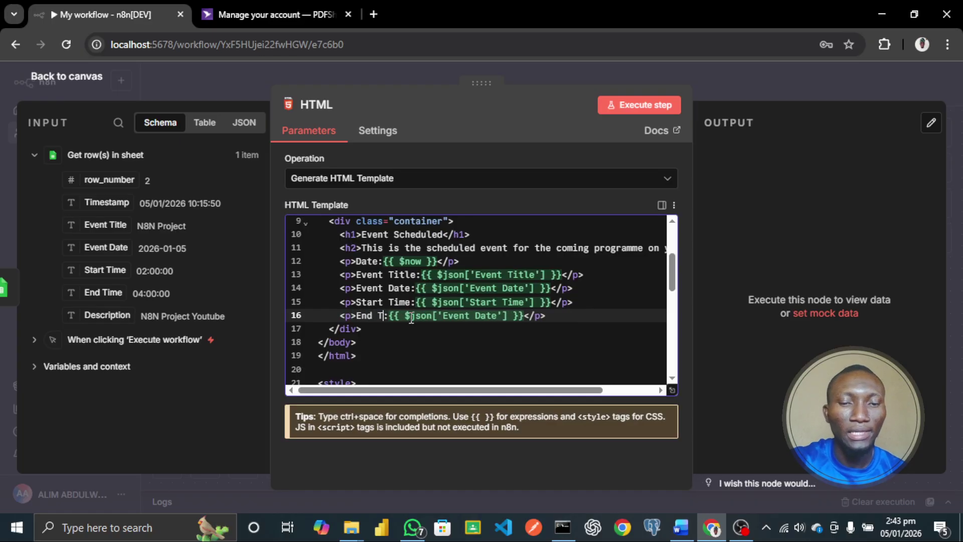
# Change the End Tme paragraph's expression to {{ $json['End Time'] }}.
pyautogui.click(508, 316)
pyautogui.press('BackSpace')
pyautogui.press('BackSpace')
pyautogui.press('BackSpace')
pyautogui.press('BackSpace')
pyautogui.press('BackSpace')
pyautogui.press('BackSpace')
pyautogui.press('BackSpace')
pyautogui.press('BackSpace')
pyautogui.press('BackSpace')
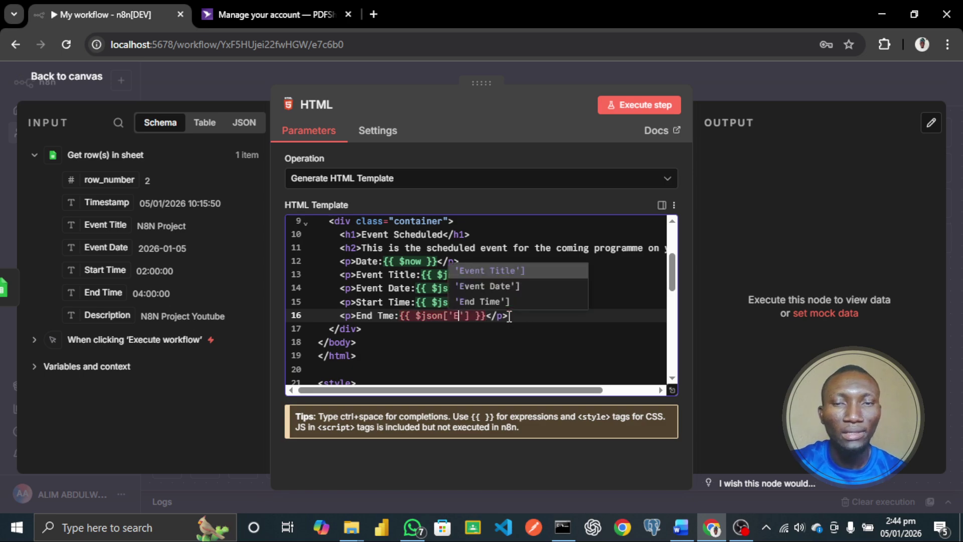
pyautogui.write('nd')
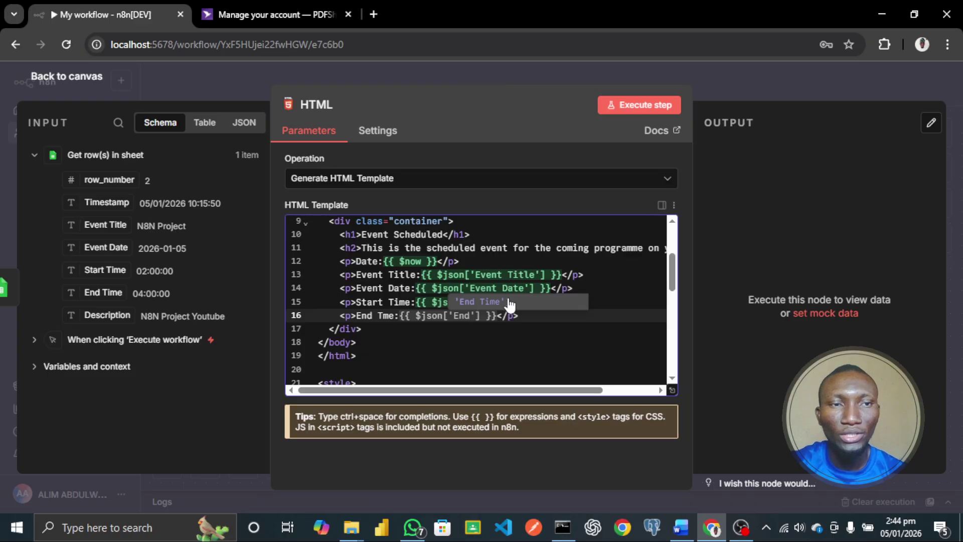
pyautogui.click(504, 301)
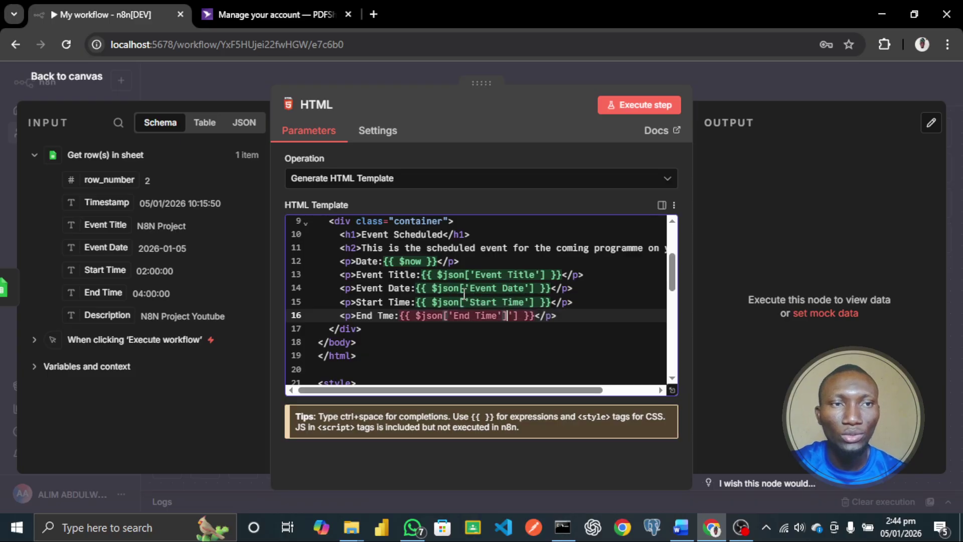
pyautogui.press('BackSpace')
pyautogui.press('BackSpace')
pyautogui.press('Delete')
pyautogui.write("'")
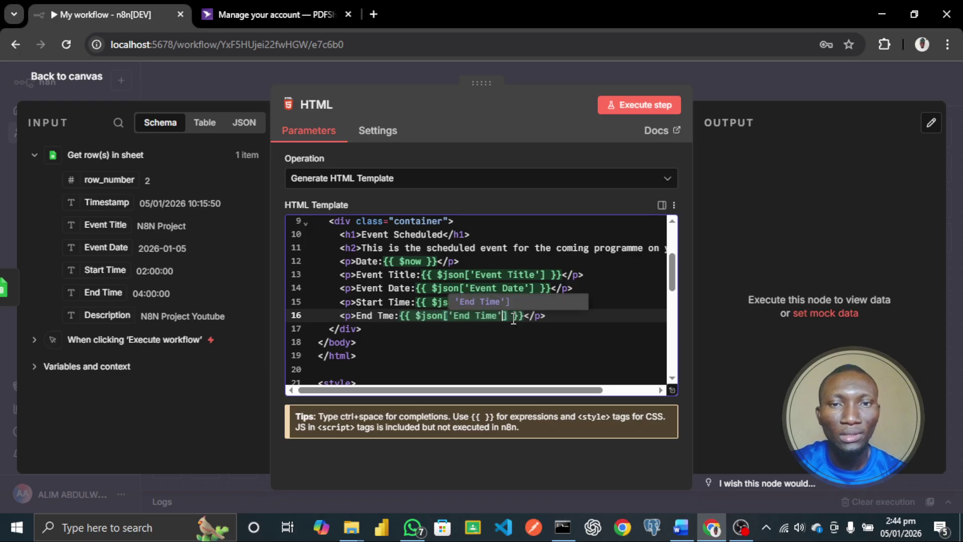
# Paste another copy of the Event Date paragraph on a new line below the End Tme paragraph.
pyautogui.click(567, 320)
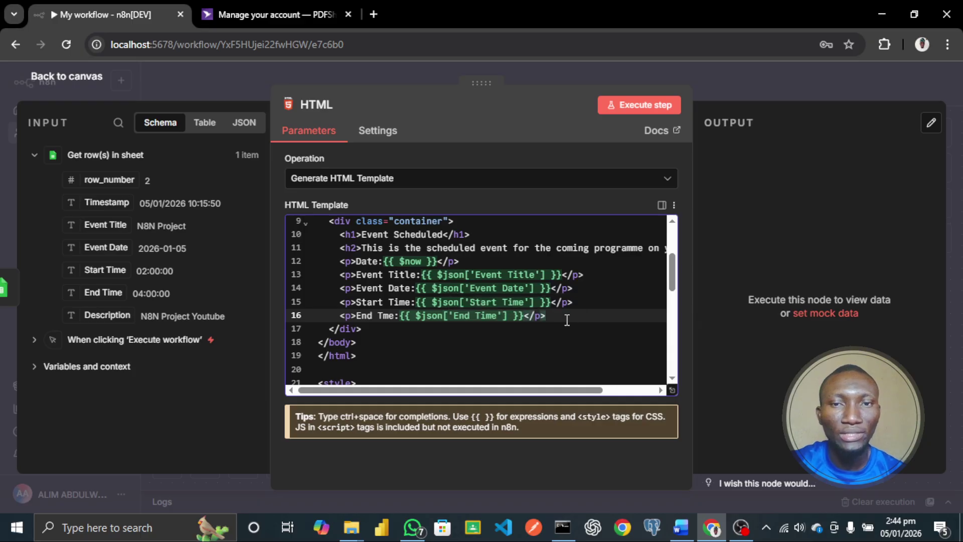
pyautogui.press('Return')
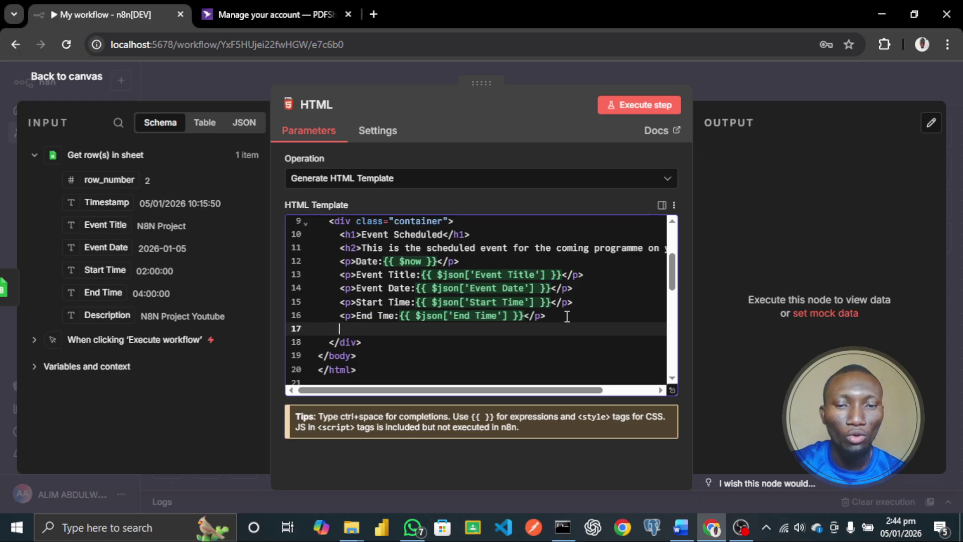
pyautogui.write("<p>Event Date:{{ $json['Event Date'] }}</p>")
# Change the label of the Event Date copy below the End Tme paragraph to "Description", keeping the colon.
pyautogui.click(409, 331)
pyautogui.press('BackSpace')
pyautogui.press('BackSpace')
pyautogui.press('BackSpace')
pyautogui.press('BackSpace')
pyautogui.press('BackSpace')
pyautogui.press('BackSpace')
pyautogui.press('BackSpace')
pyautogui.press('BackSpace')
pyautogui.press('BackSpace')
pyautogui.press('BackSpace')
pyautogui.write('Description')
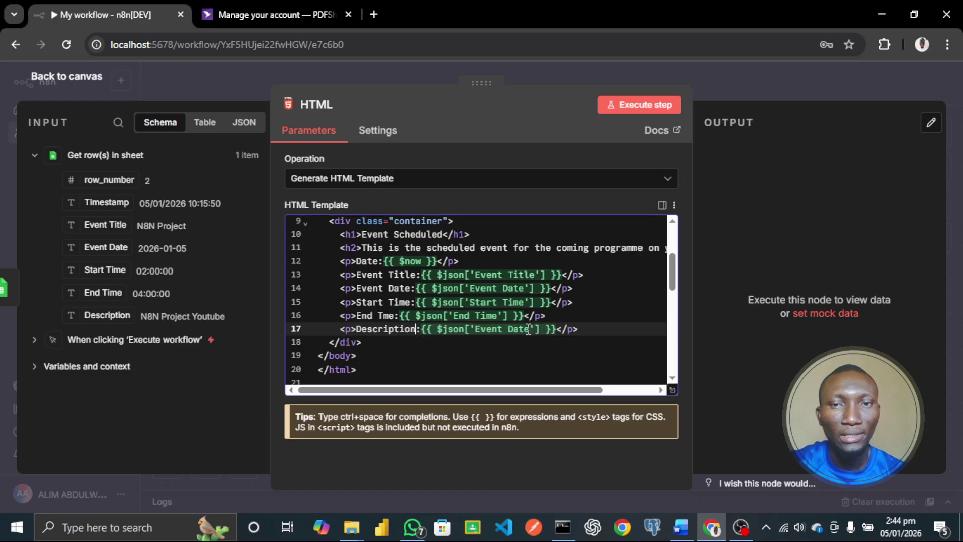
# Change the Description paragraph's expression to {{ $json['Description'] }}.
pyautogui.press('BackSpace')
pyautogui.press('BackSpace')
pyautogui.press('BackSpace')
pyautogui.press('BackSpace')
pyautogui.press('BackSpace')
pyautogui.press('BackSpace')
pyautogui.press('BackSpace')
pyautogui.press('BackSpace')
pyautogui.press('BackSpace')
pyautogui.press('BackSpace')
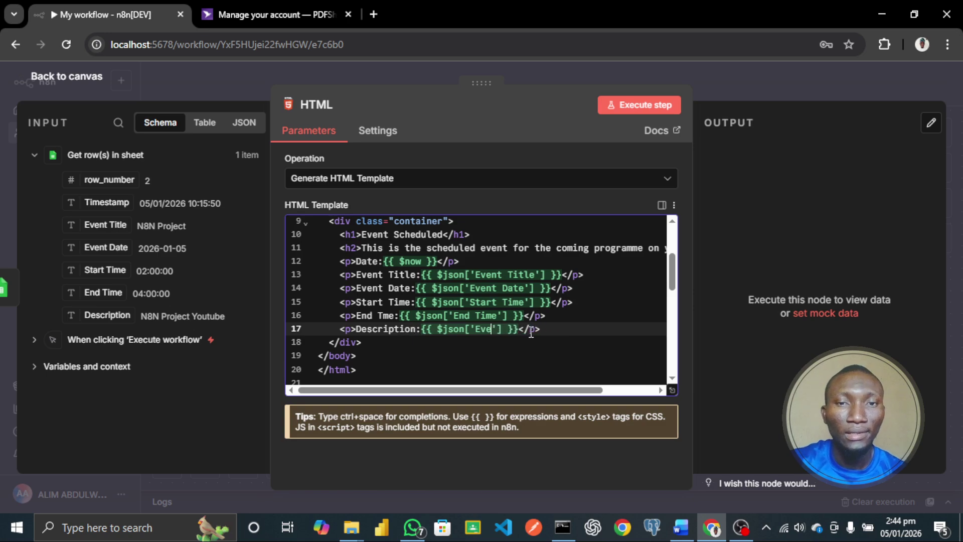
pyautogui.write('Desc')
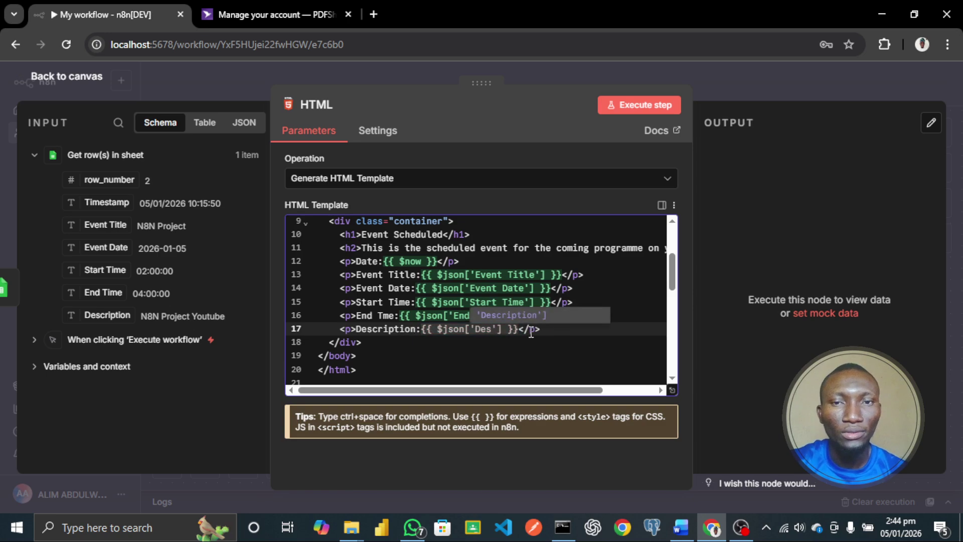
pyautogui.press('Return')
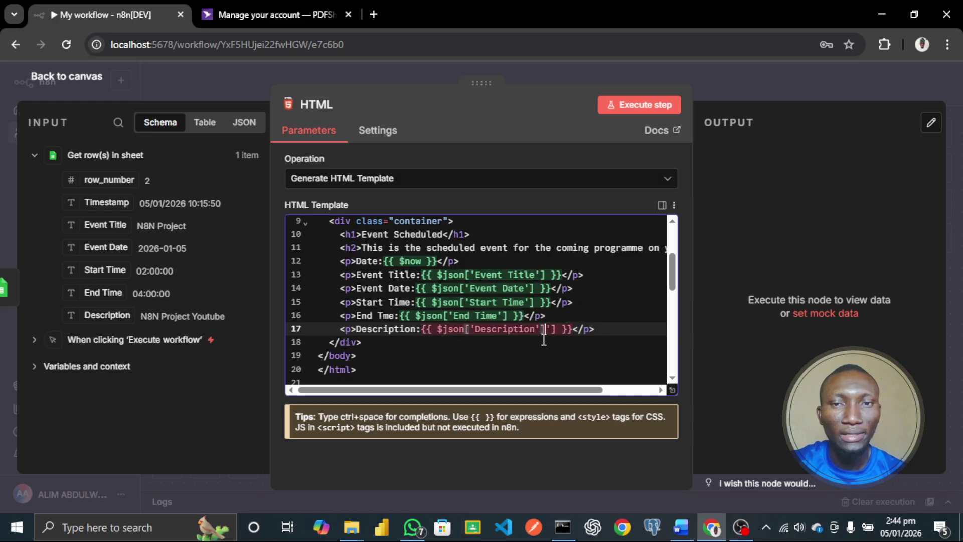
pyautogui.press('BackSpace')
pyautogui.press('BackSpace')
pyautogui.press('BackSpace')
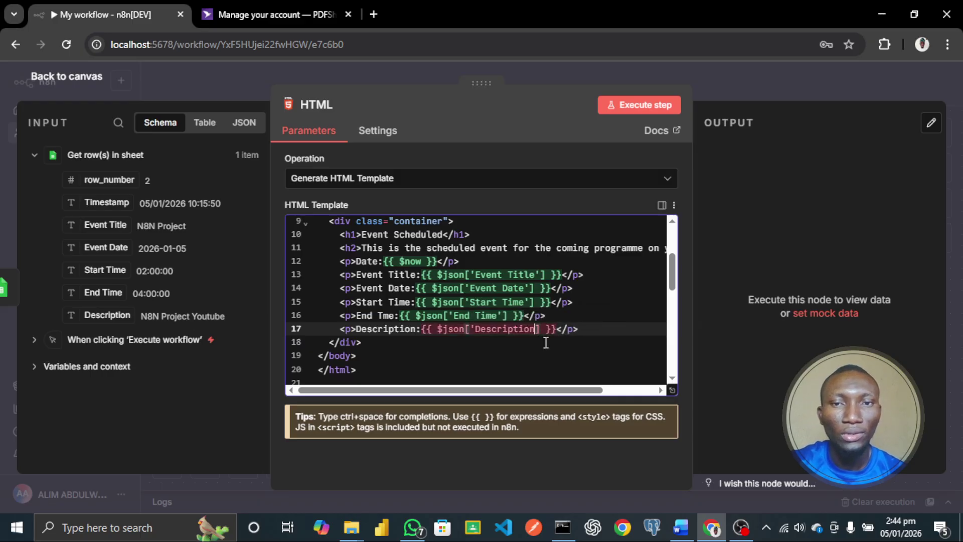
pyautogui.write("'")
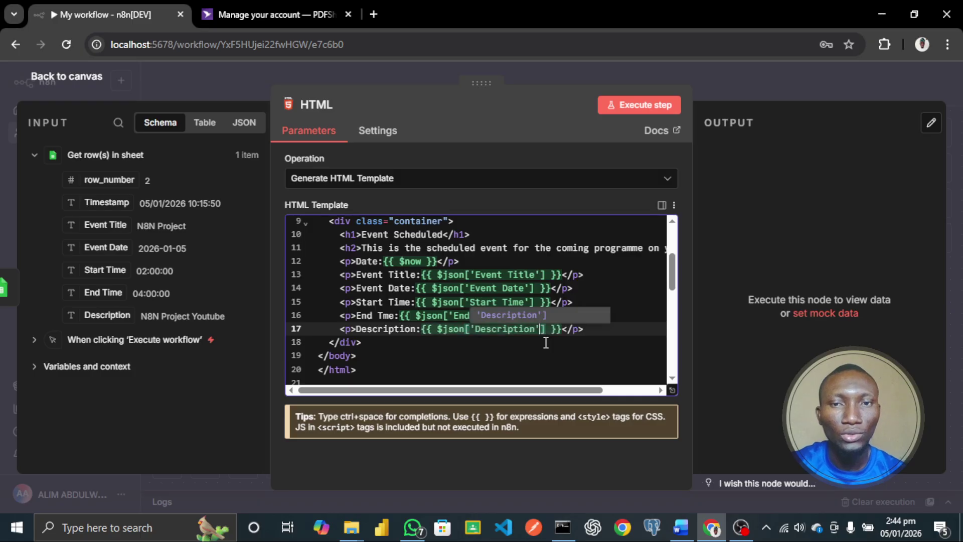
pyautogui.click(617, 340)
# Review the body paragraphs with their expressions and the container style rules in the HTML template.
pyautogui.scroll(4, 583, 282)
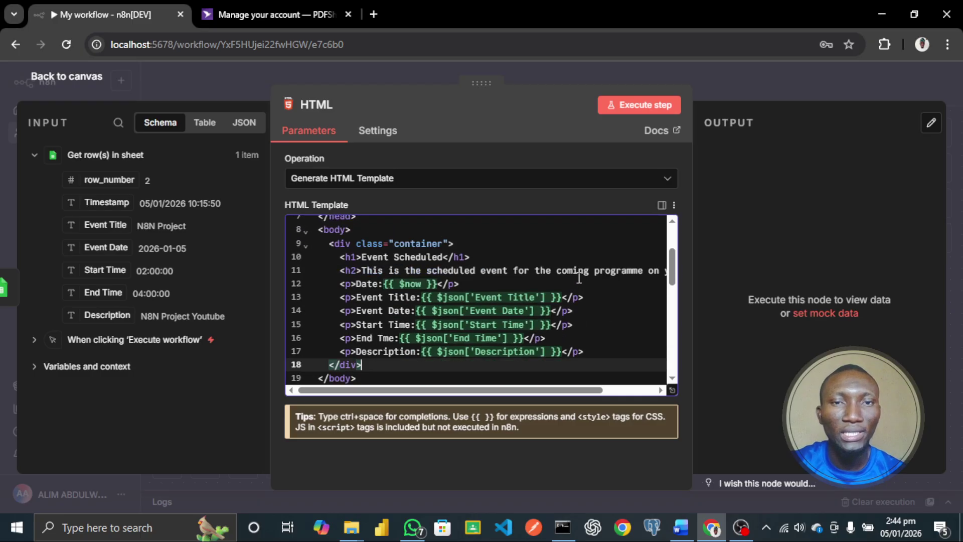
pyautogui.scroll(-2, 579, 277)
pyautogui.scroll(2, 578, 278)
pyautogui.scroll(-3, 578, 278)
pyautogui.scroll(3, 578, 278)
pyautogui.scroll(-12, 578, 278)
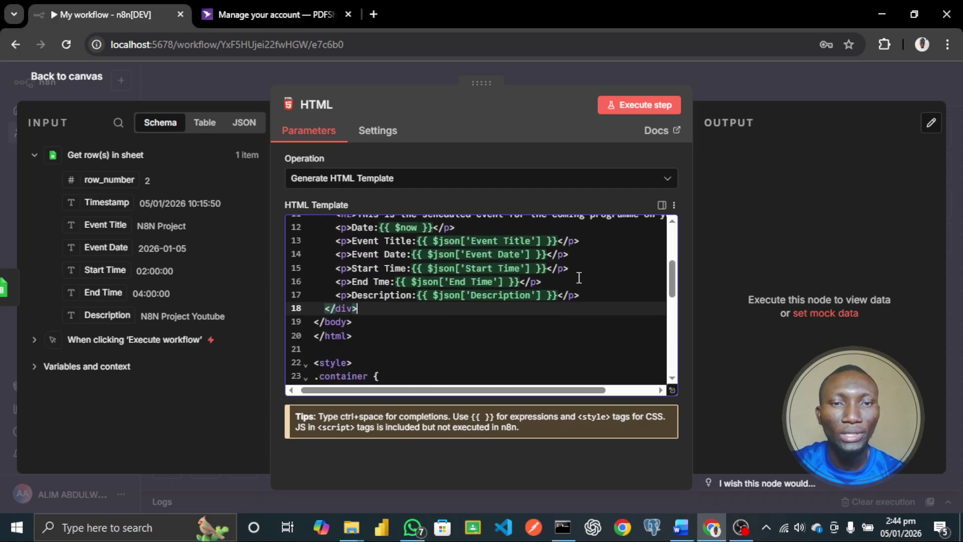
pyautogui.scroll(6, 579, 278)
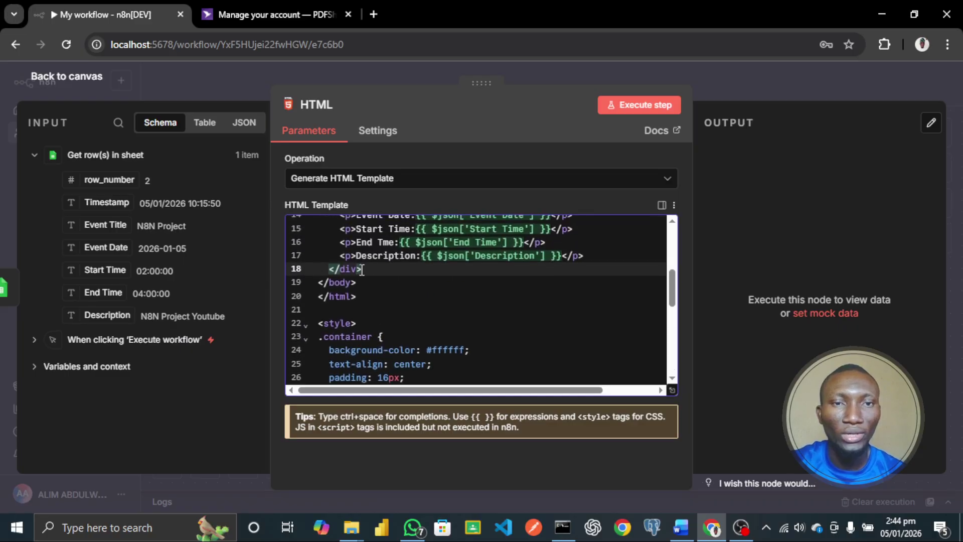
pyautogui.scroll(2, 453, 296)
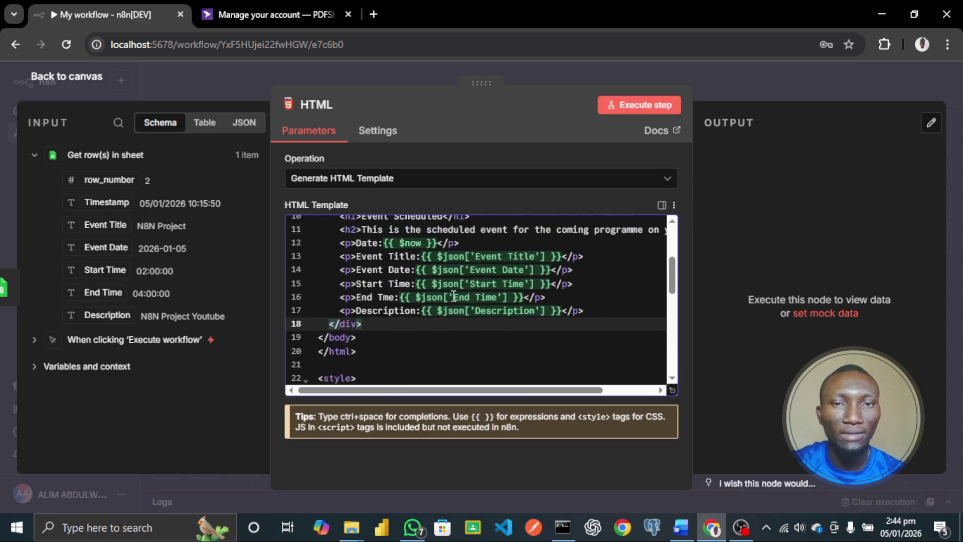
pyautogui.scroll(2, 453, 323)
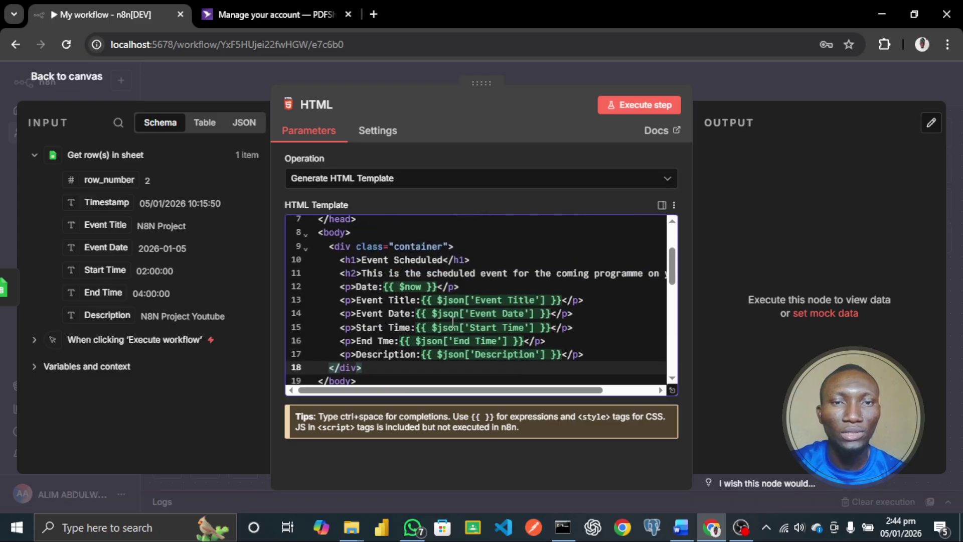
pyautogui.scroll(-2, 452, 323)
pyautogui.scroll(1, 453, 323)
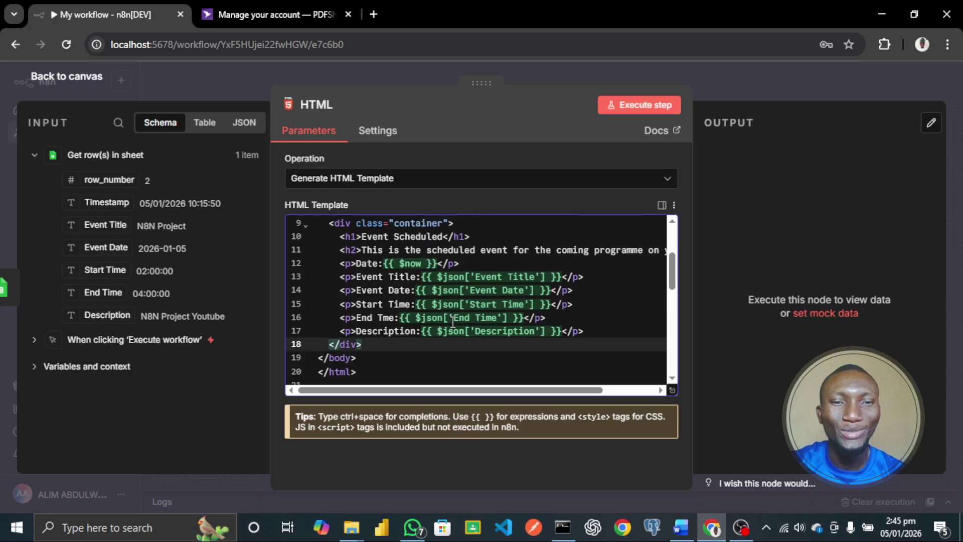
pyautogui.scroll(-1, 453, 321)
pyautogui.scroll(1, 453, 323)
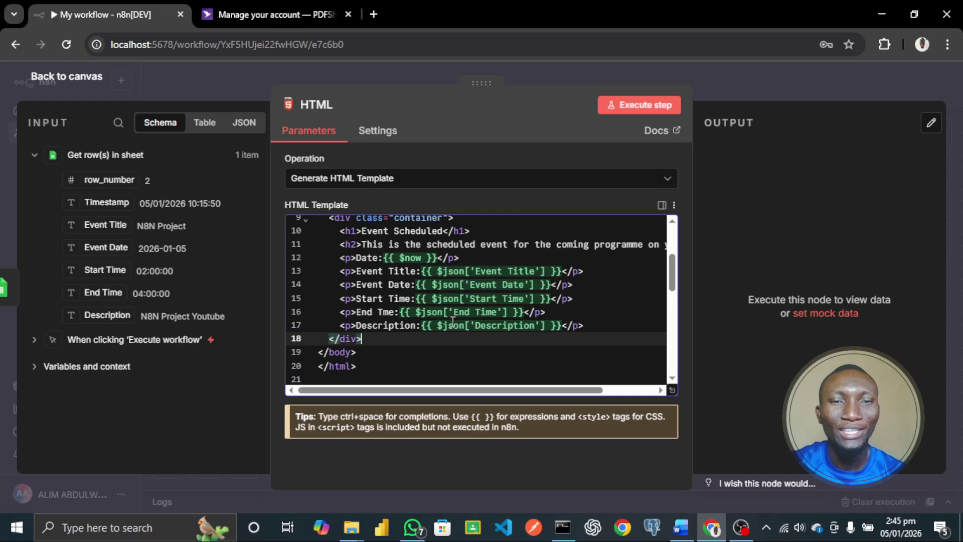
pyautogui.scroll(-1, 452, 321)
pyautogui.scroll(1, 453, 321)
pyautogui.scroll(-1, 453, 321)
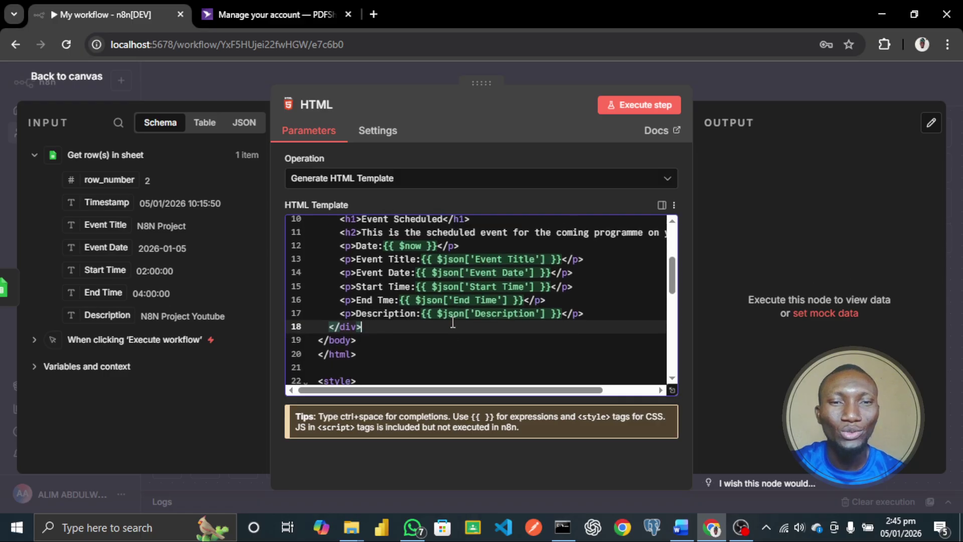
pyautogui.scroll(-5, 453, 322)
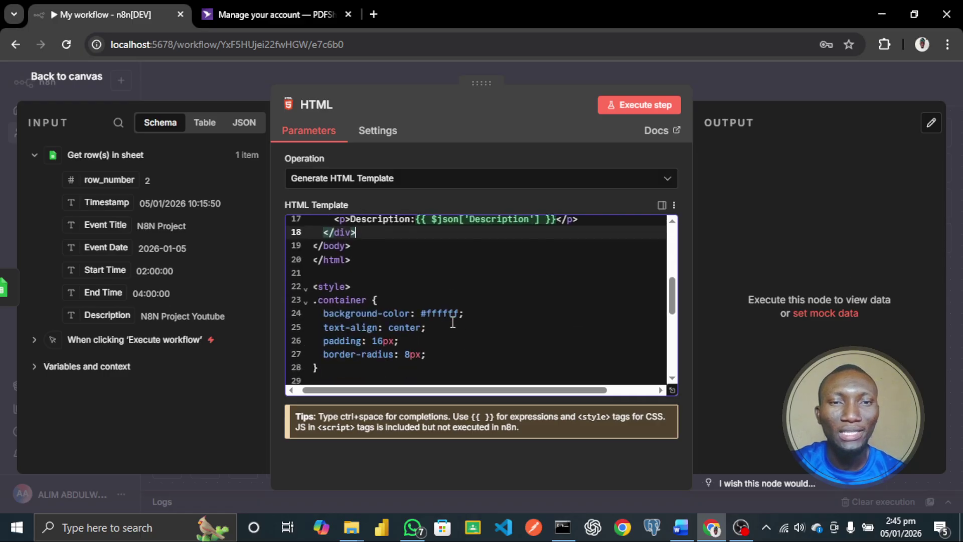
pyautogui.scroll(-1, 453, 322)
pyautogui.scroll(-1, 450, 301)
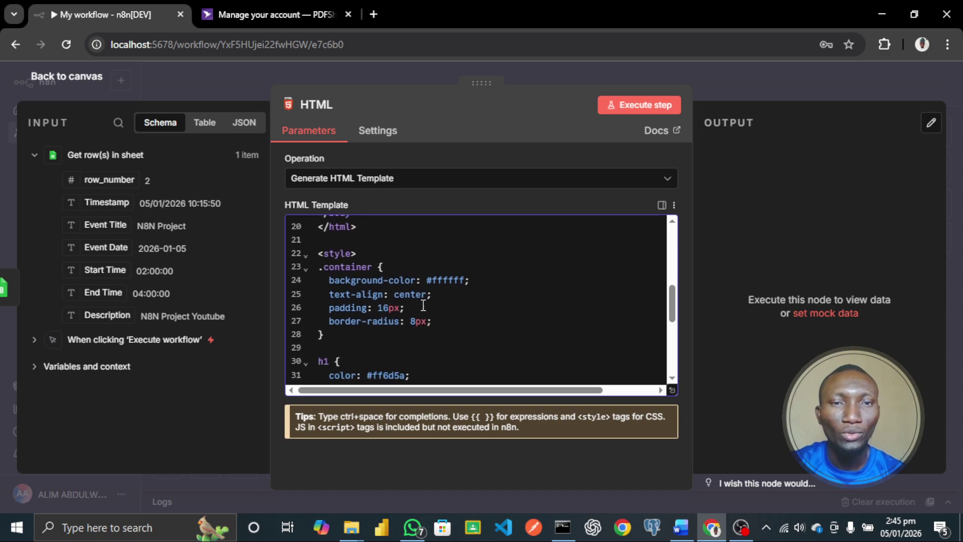
pyautogui.scroll(6, 393, 278)
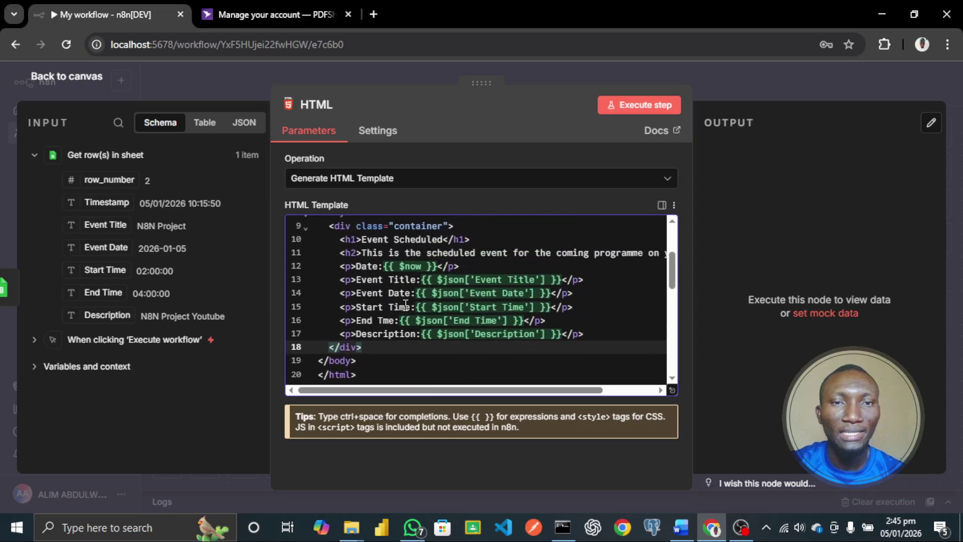
pyautogui.scroll(-1, 386, 231)
pyautogui.scroll(2, 412, 233)
# Set the text-align value of the .container style rule to Justified.
pyautogui.scroll(-3, 431, 236)
pyautogui.scroll(-5, 441, 241)
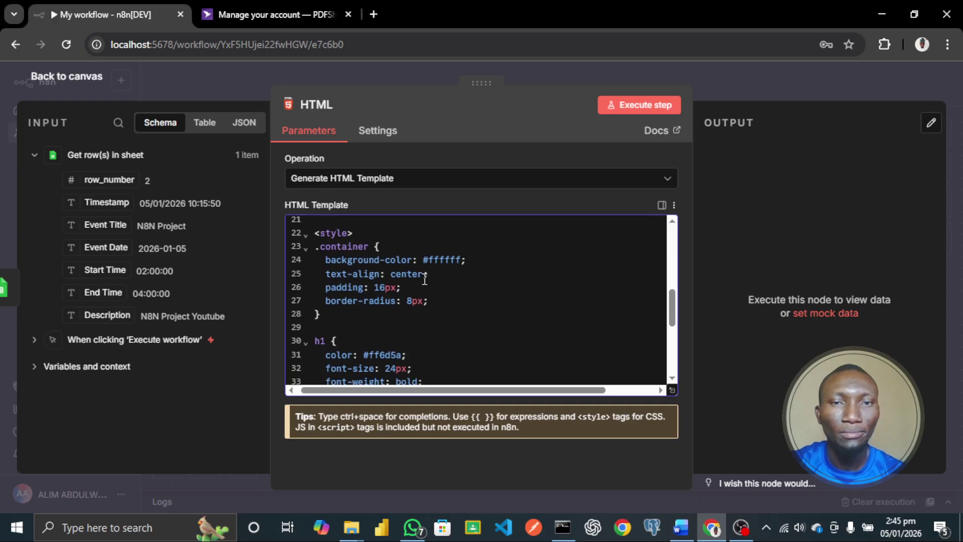
pyautogui.click(424, 276)
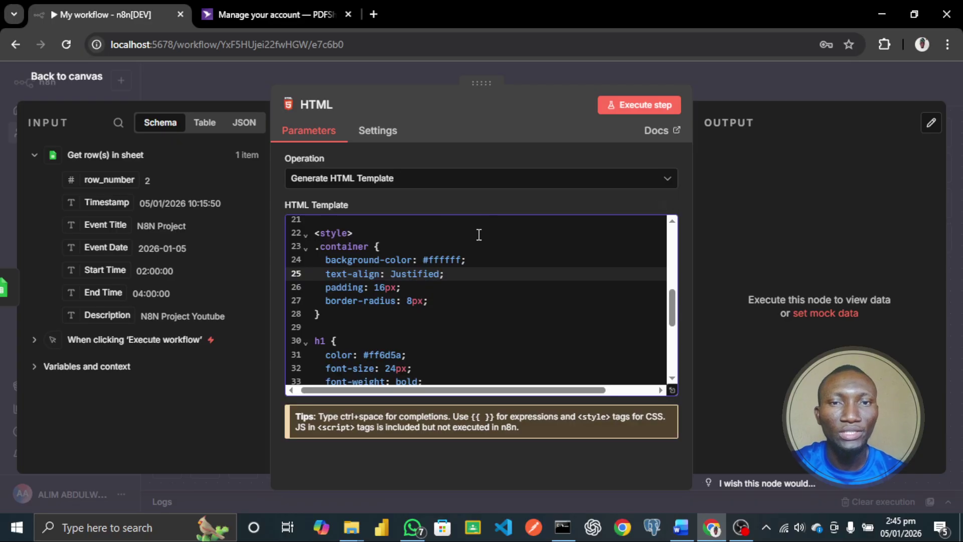
pyautogui.scroll(-1, 432, 297)
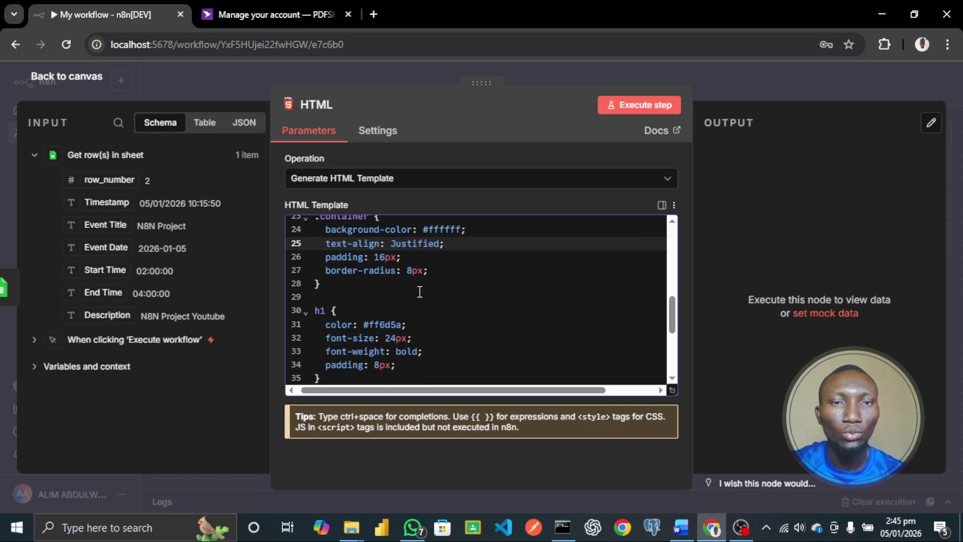
pyautogui.scroll(1, 420, 292)
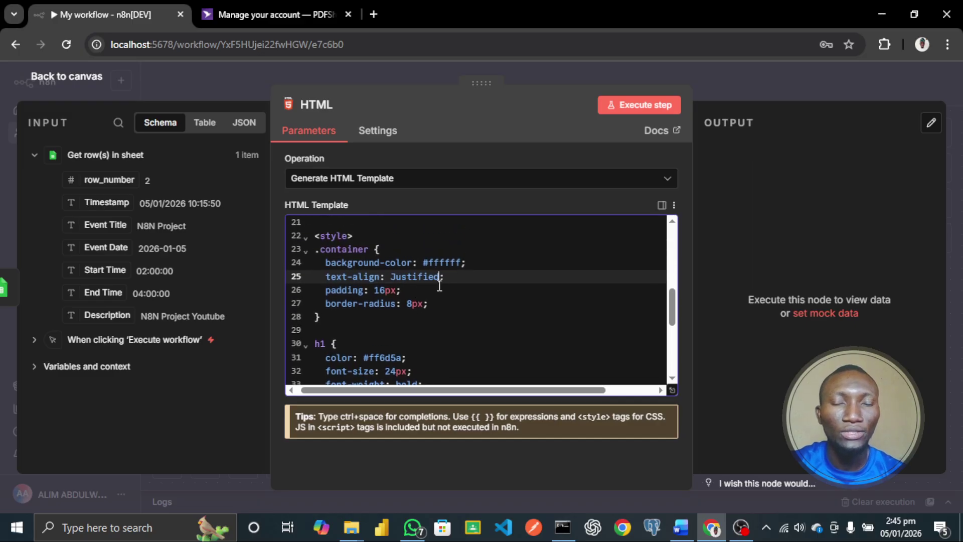
pyautogui.scroll(-2, 439, 285)
pyautogui.scroll(6, 439, 285)
pyautogui.scroll(3, 439, 285)
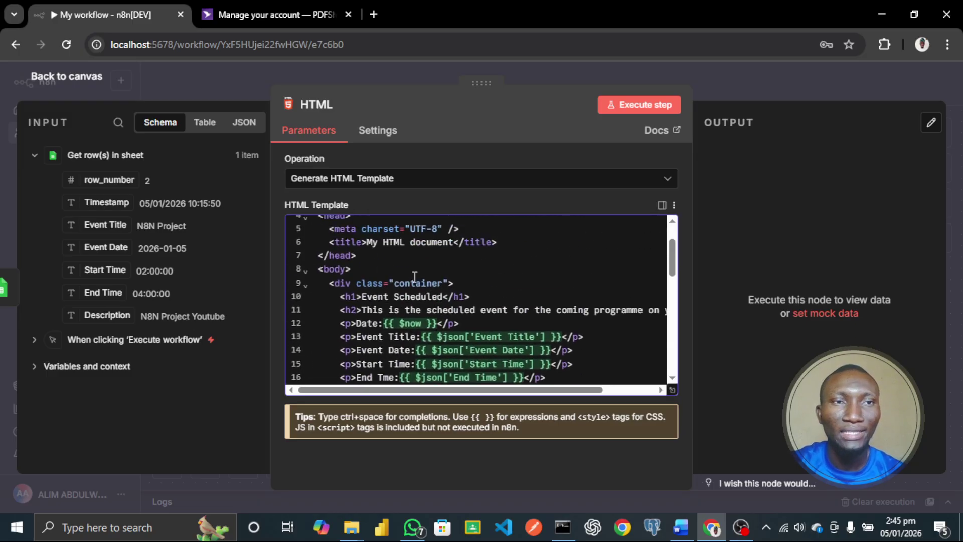
# Execute the HTML node from the workflow canvas and check its rendered HTML output.
pyautogui.click(76, 76)
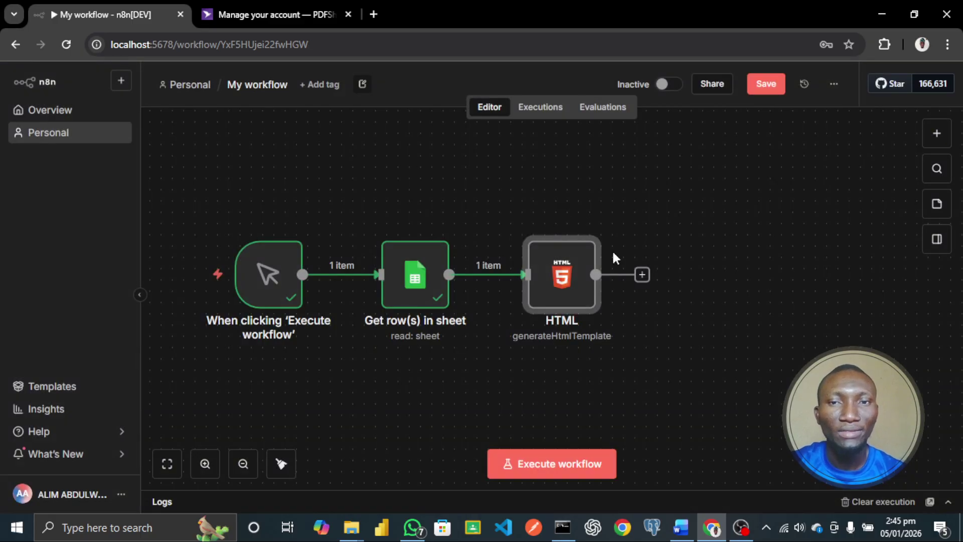
pyautogui.click(531, 223)
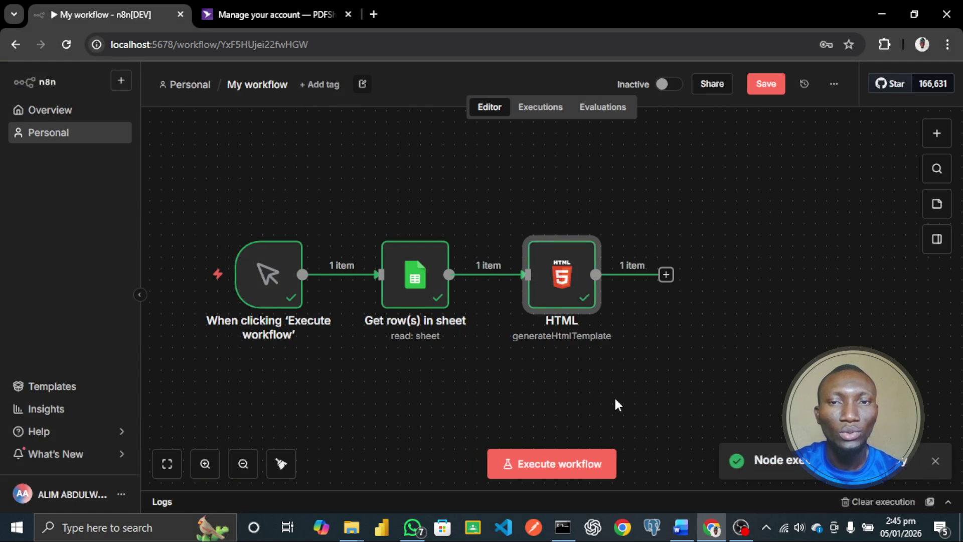
pyautogui.doubleClick(558, 277)
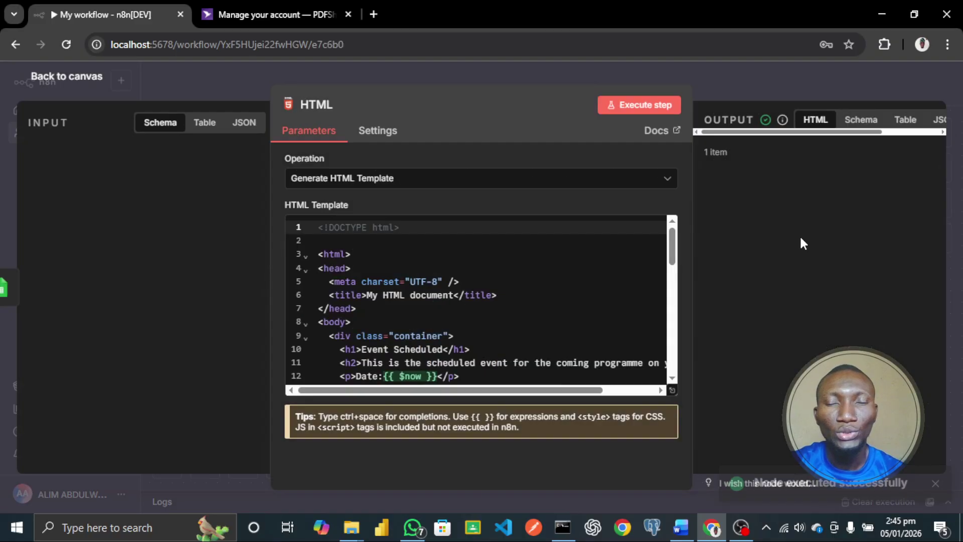
pyautogui.scroll(1, 801, 245)
pyautogui.scroll(-1, 802, 244)
pyautogui.scroll(1, 801, 245)
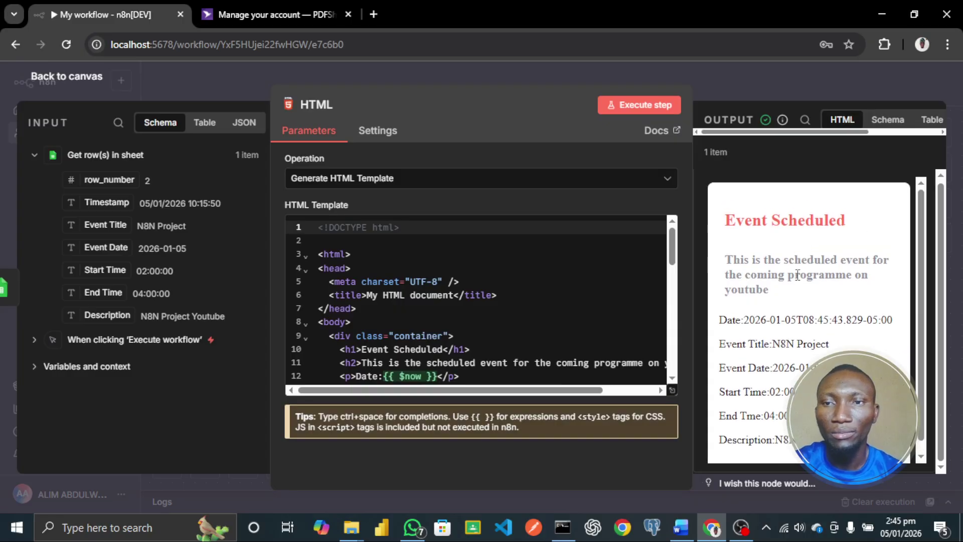
pyautogui.scroll(-1, 822, 250)
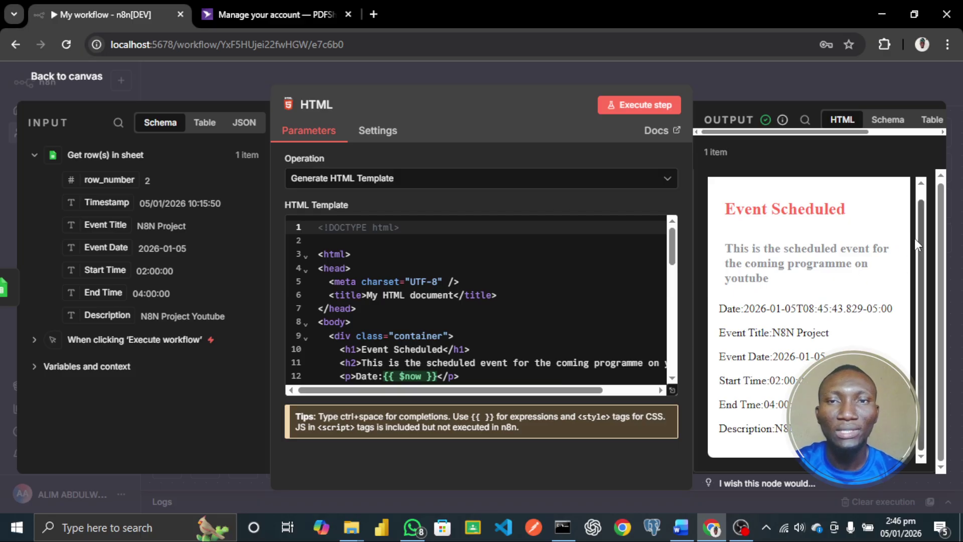
# Add an HTTP Request node after the HTML node in the workflow.
pyautogui.click(94, 78)
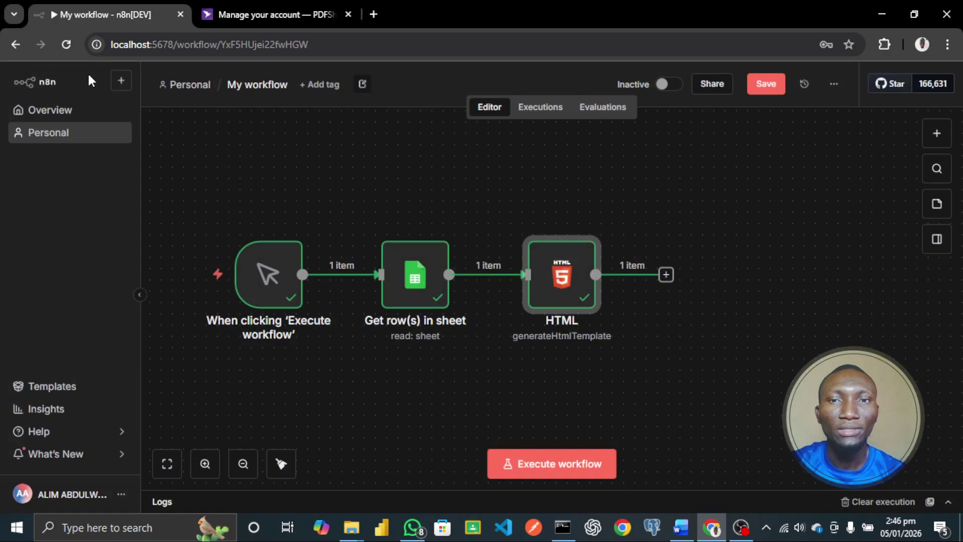
pyautogui.click(666, 274)
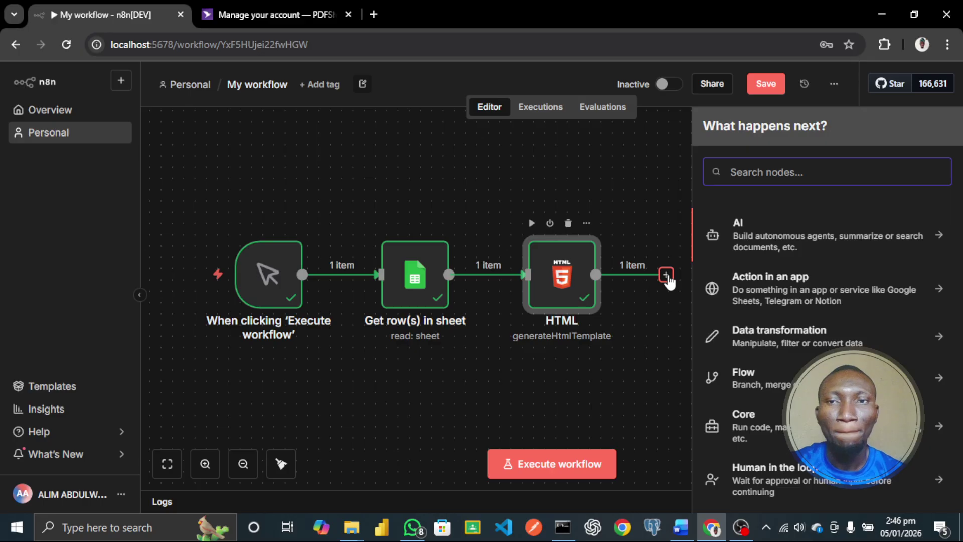
pyautogui.write('http')
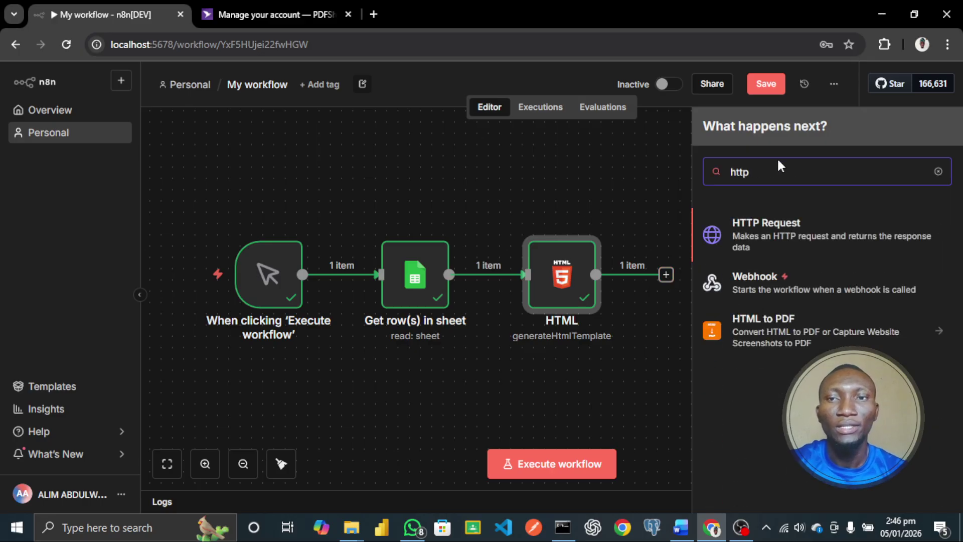
pyautogui.click(801, 221)
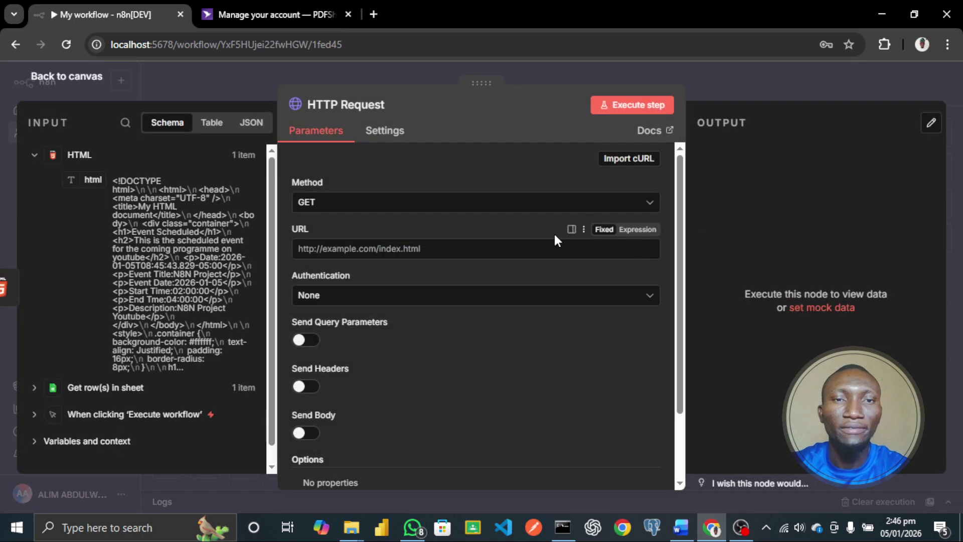
# Examine the HTTP Request node's method, URL, authentication, query, header and body parameters.
pyautogui.scroll(-2, 554, 238)
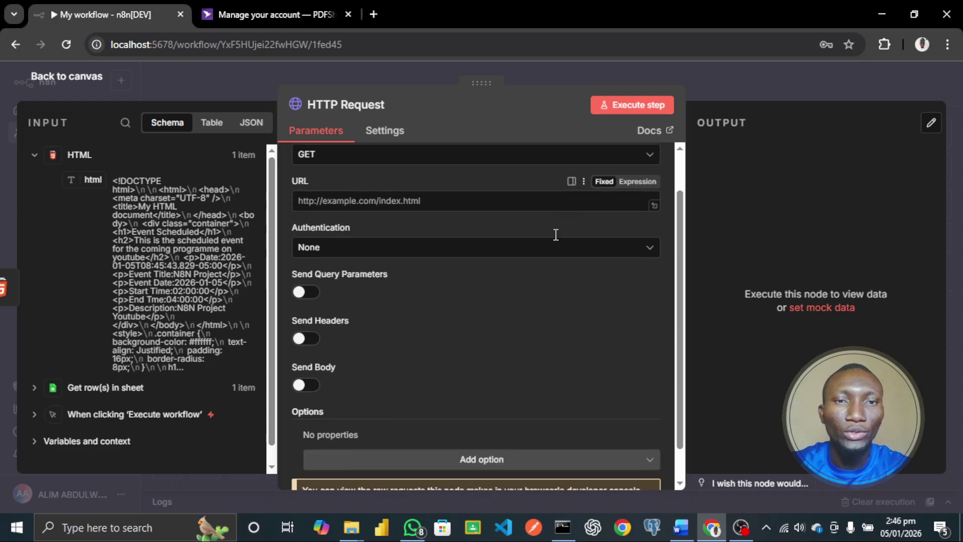
pyautogui.scroll(2, 556, 241)
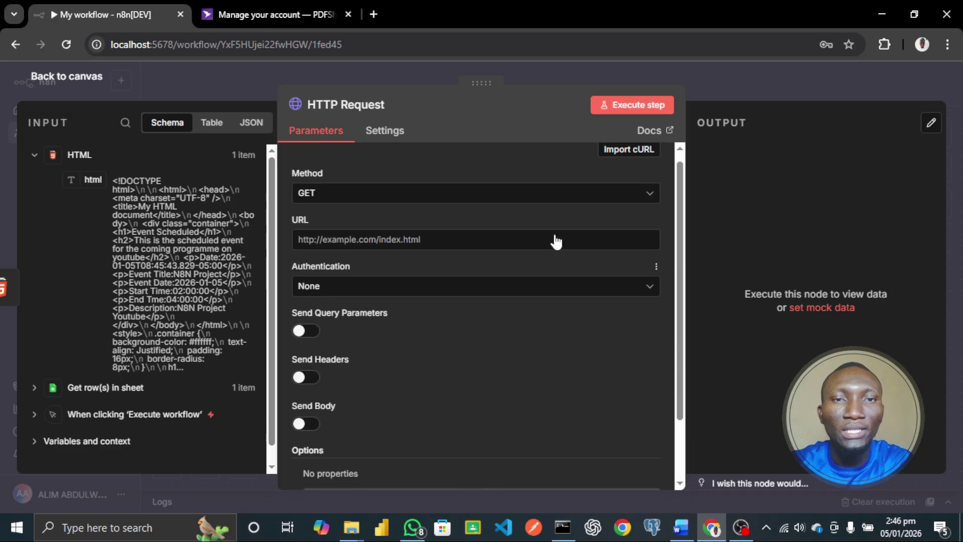
pyautogui.scroll(-1, 554, 239)
pyautogui.scroll(1, 554, 238)
pyautogui.scroll(-1, 555, 239)
pyautogui.scroll(1, 555, 239)
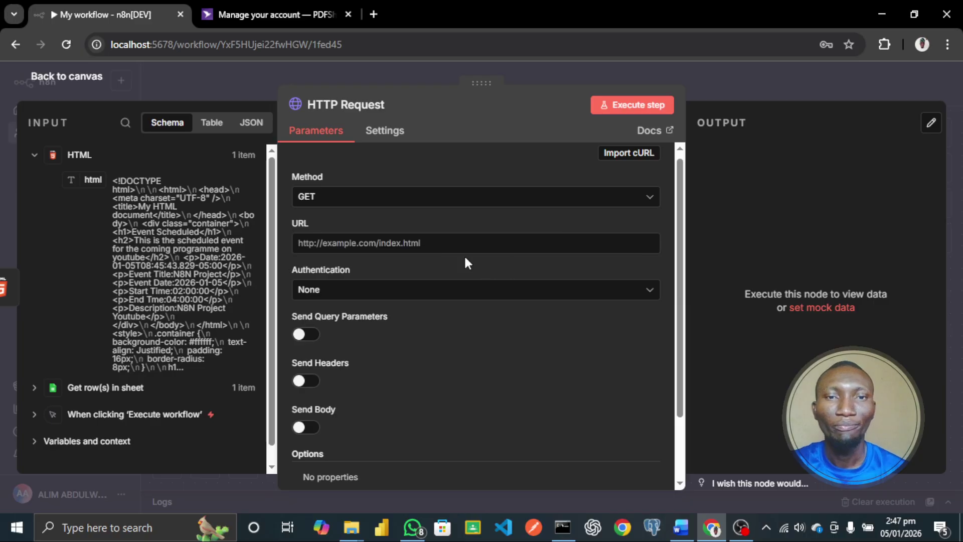
pyautogui.scroll(-2, 488, 308)
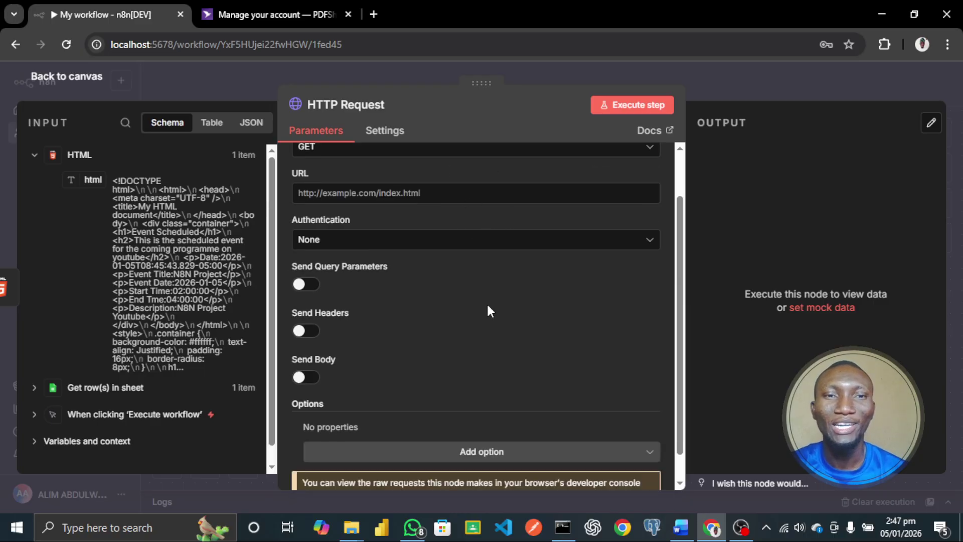
pyautogui.scroll(2, 488, 308)
pyautogui.scroll(-1, 489, 312)
pyautogui.scroll(1, 489, 312)
pyautogui.scroll(-1, 489, 312)
pyautogui.scroll(1, 489, 312)
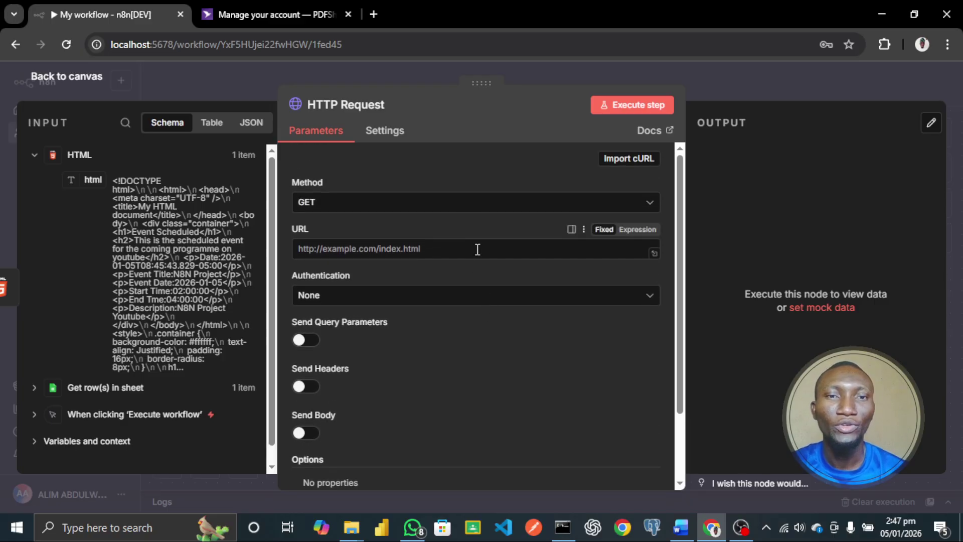
pyautogui.scroll(-1, 478, 249)
pyautogui.scroll(1, 478, 249)
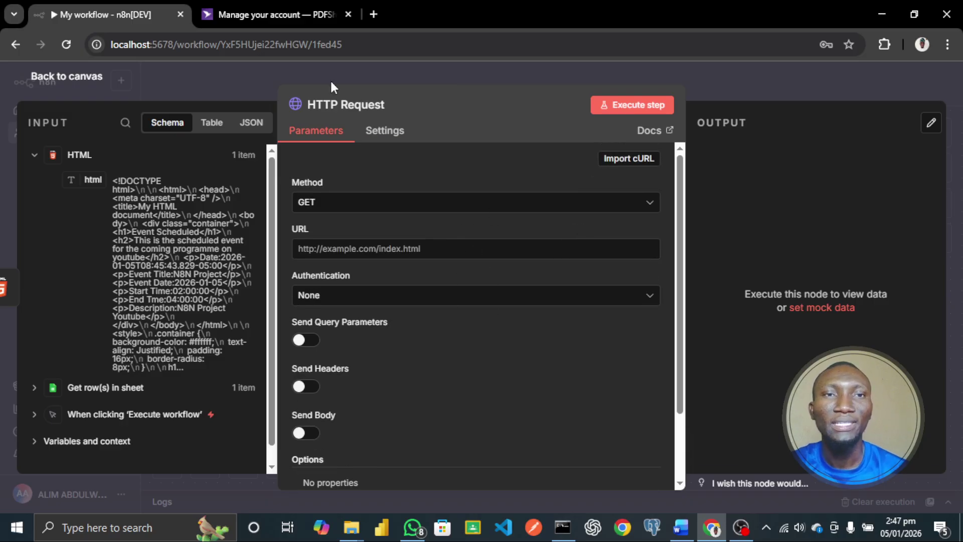
# Switch to the PDFShift account page and look over its dashboard and available account sections.
pyautogui.click(308, 15)
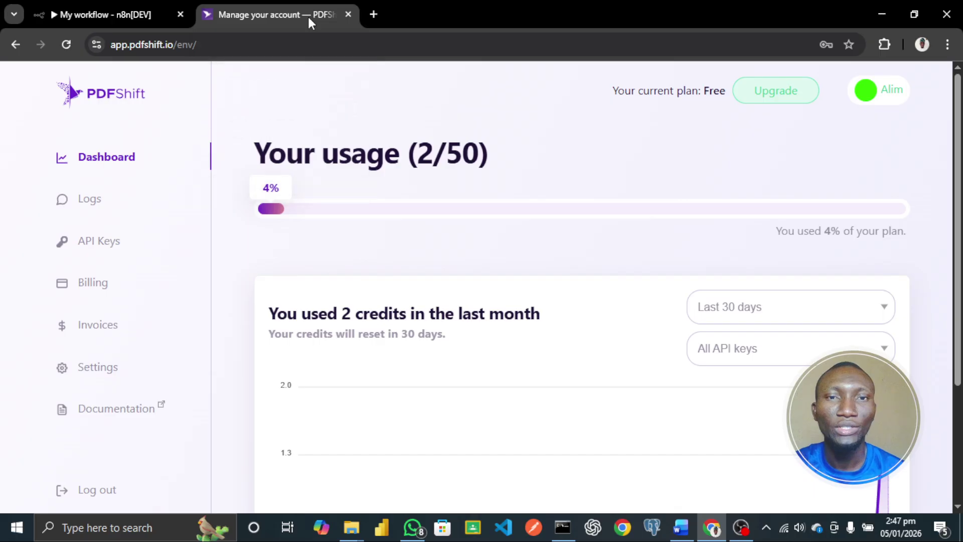
pyautogui.scroll(-1, 497, 204)
pyautogui.scroll(1, 496, 204)
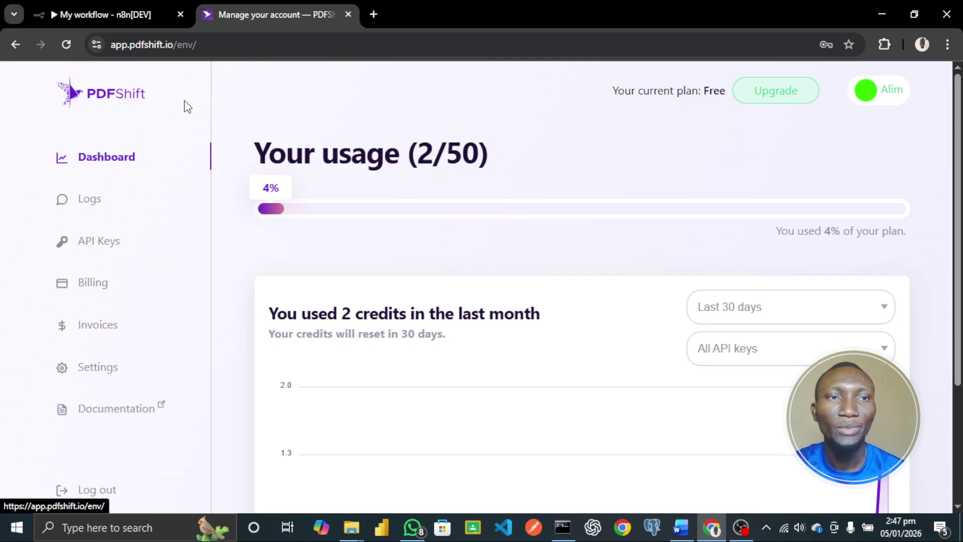
pyautogui.scroll(-1, 456, 178)
pyautogui.scroll(1, 456, 179)
pyautogui.scroll(-1, 456, 177)
pyautogui.scroll(1, 456, 177)
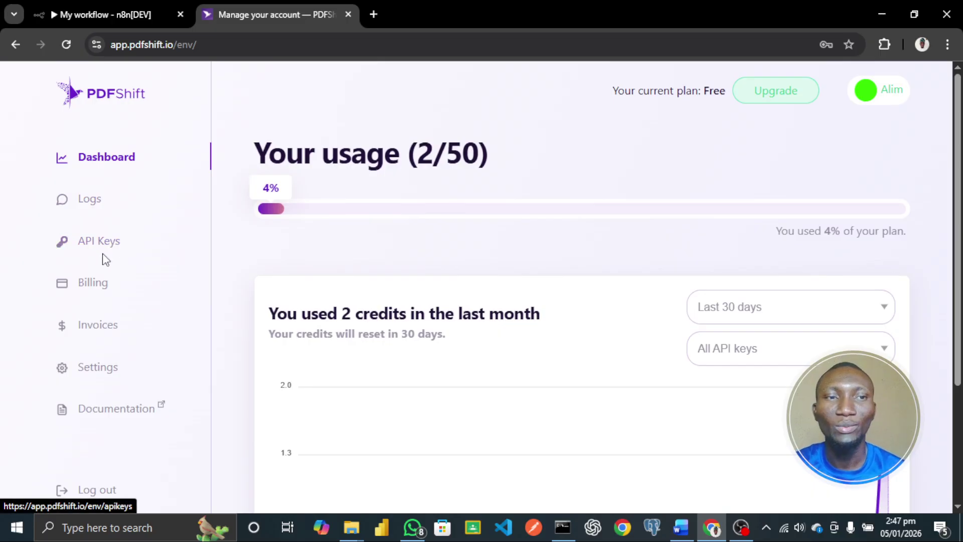
pyautogui.scroll(-1, 145, 341)
pyautogui.scroll(1, 144, 340)
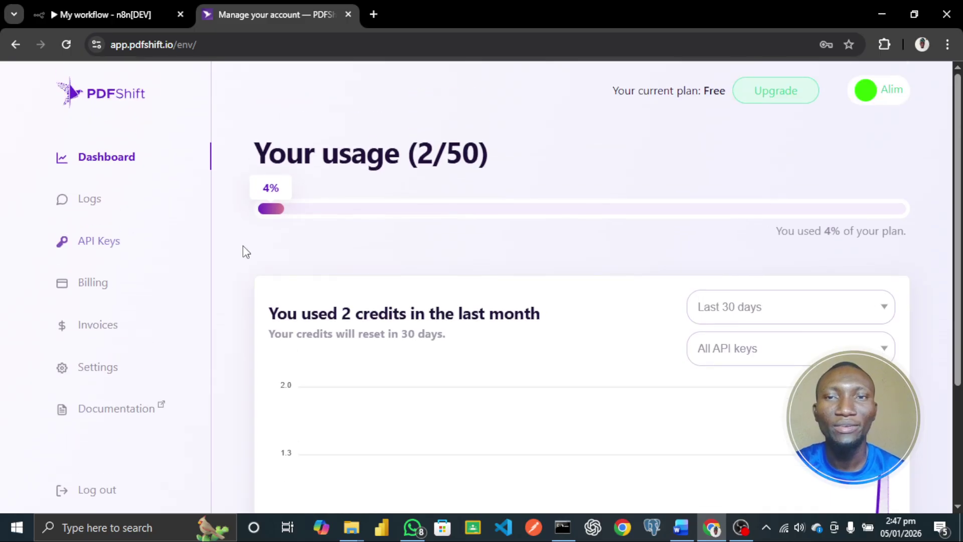
# Look through the PDFShift account settings, from the personal details to the password section.
pyautogui.click(877, 99)
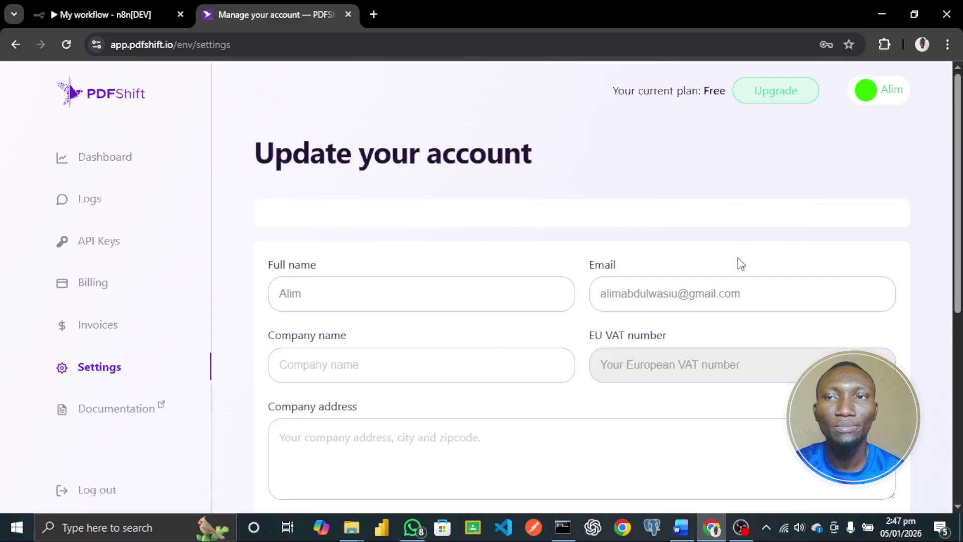
pyautogui.scroll(-7, 741, 263)
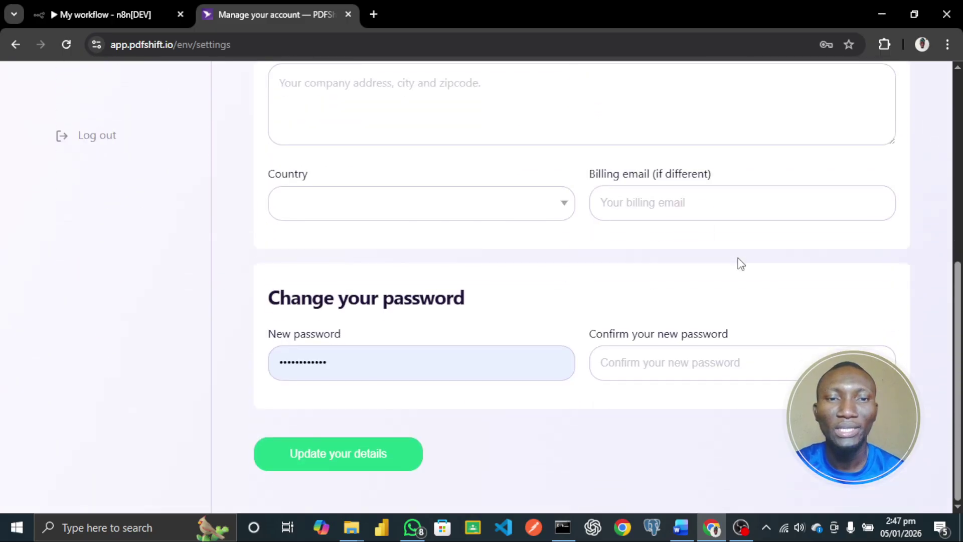
pyautogui.scroll(7, 741, 264)
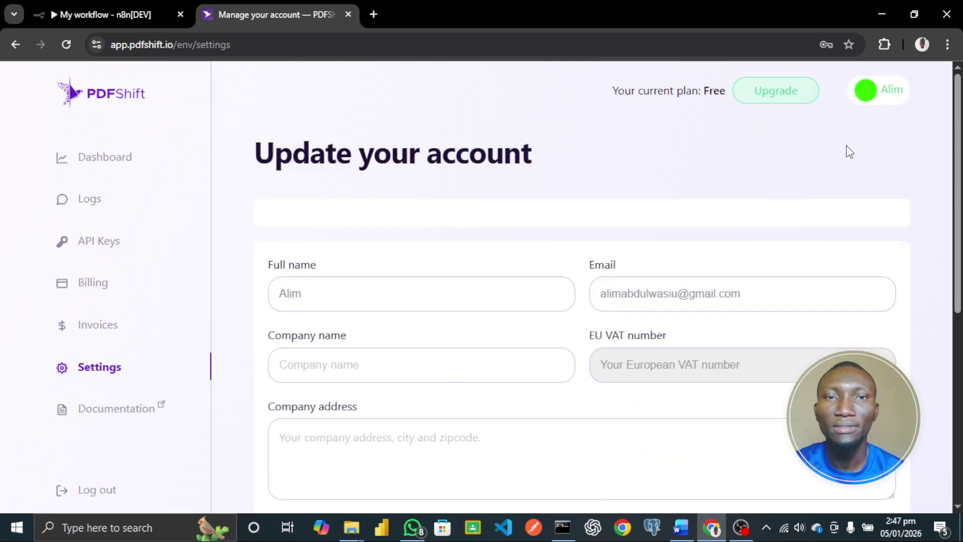
# Return to the PDFShift dashboard and examine the plan's credit usage and the last 30 days' chart.
pyautogui.click(114, 159)
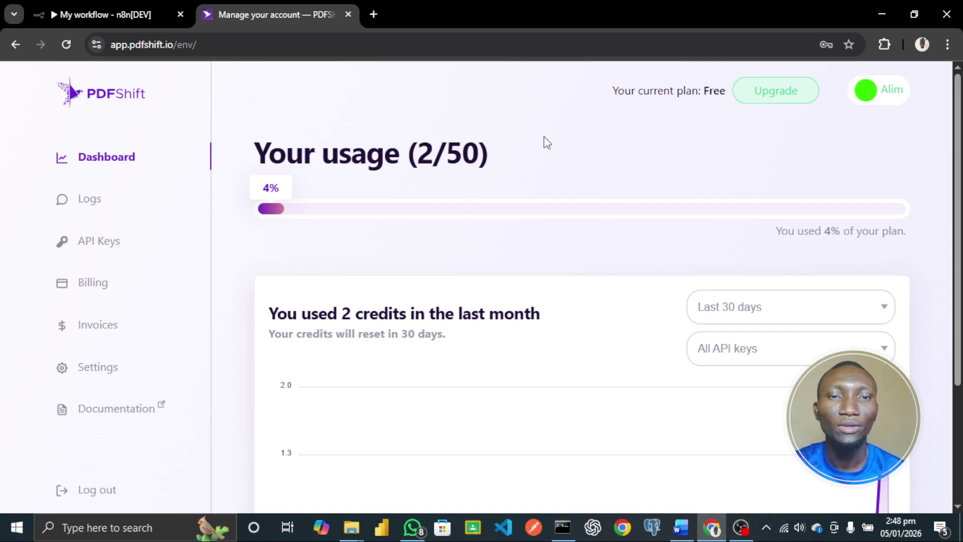
pyautogui.scroll(-1, 465, 159)
pyautogui.scroll(1, 464, 160)
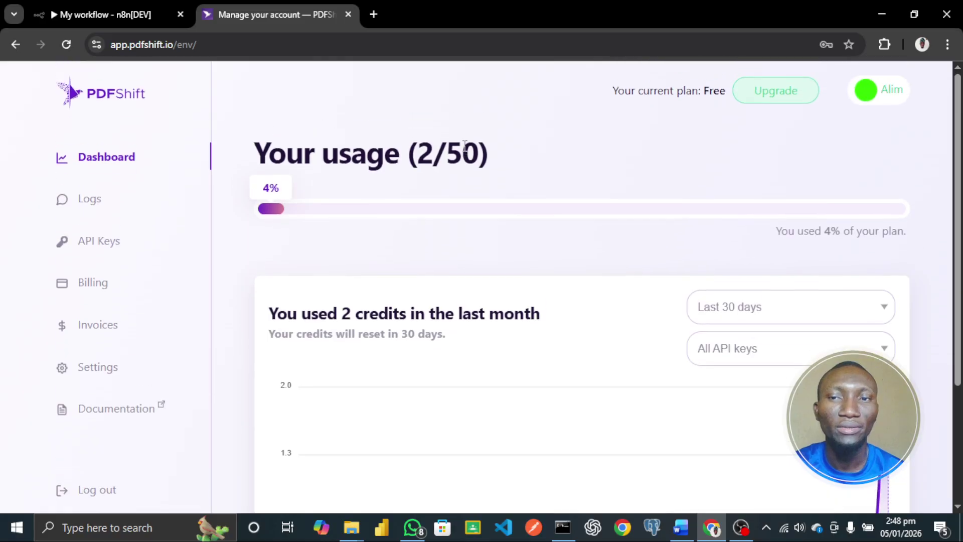
pyautogui.scroll(-2, 464, 168)
pyautogui.scroll(1, 466, 175)
pyautogui.scroll(-1, 464, 176)
pyautogui.scroll(1, 416, 183)
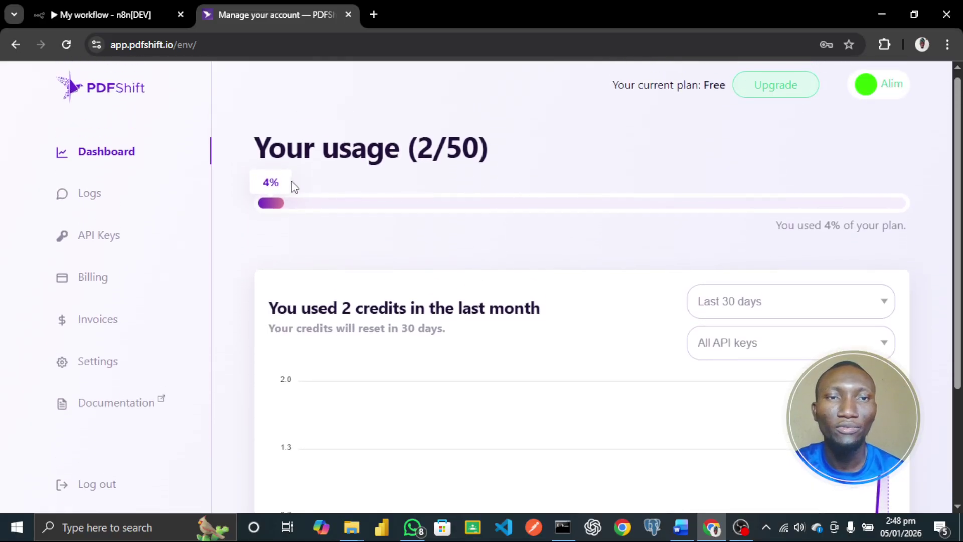
pyautogui.scroll(-1, 543, 211)
pyautogui.scroll(1, 542, 211)
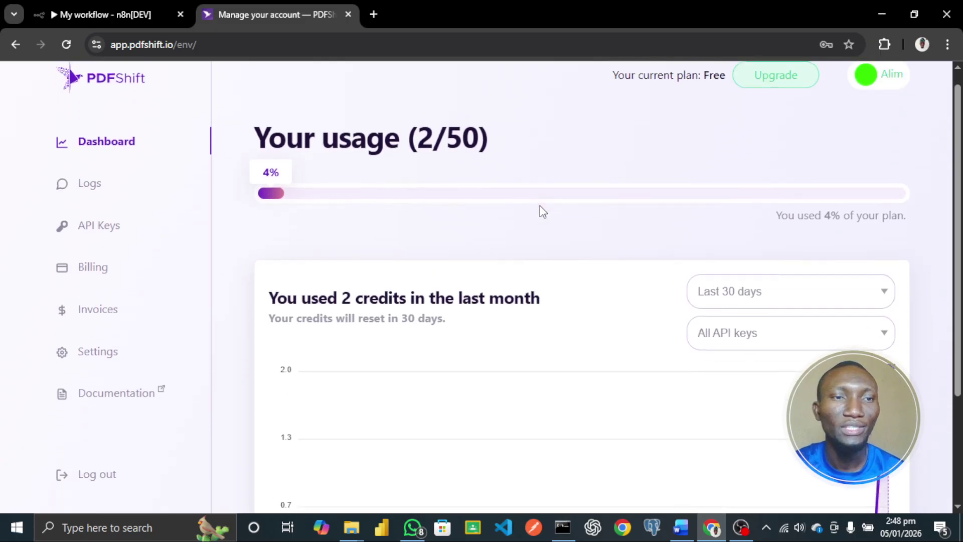
pyautogui.scroll(-1, 543, 211)
pyautogui.scroll(1, 543, 210)
pyautogui.scroll(-1, 543, 210)
pyautogui.scroll(1, 542, 211)
pyautogui.scroll(-1, 542, 210)
pyautogui.scroll(1, 542, 210)
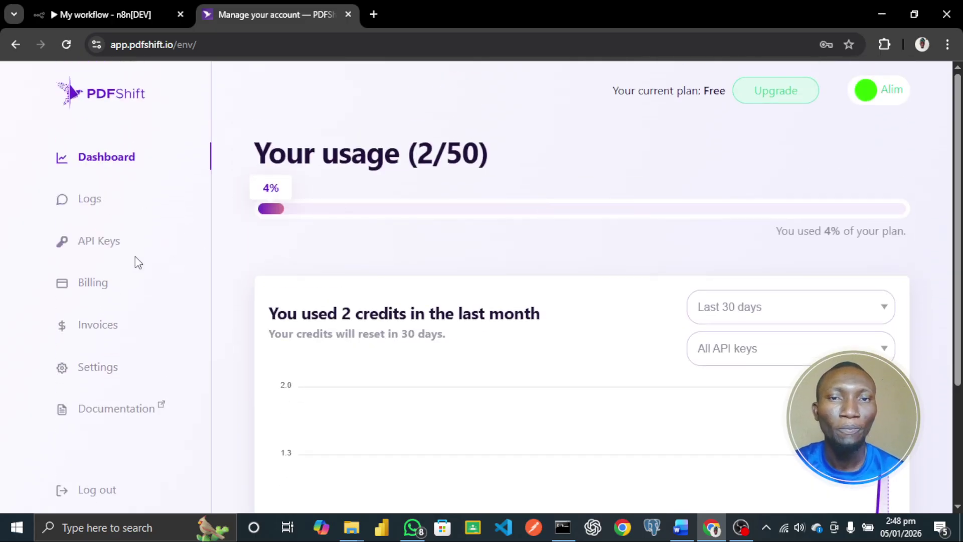
pyautogui.scroll(-3, 315, 259)
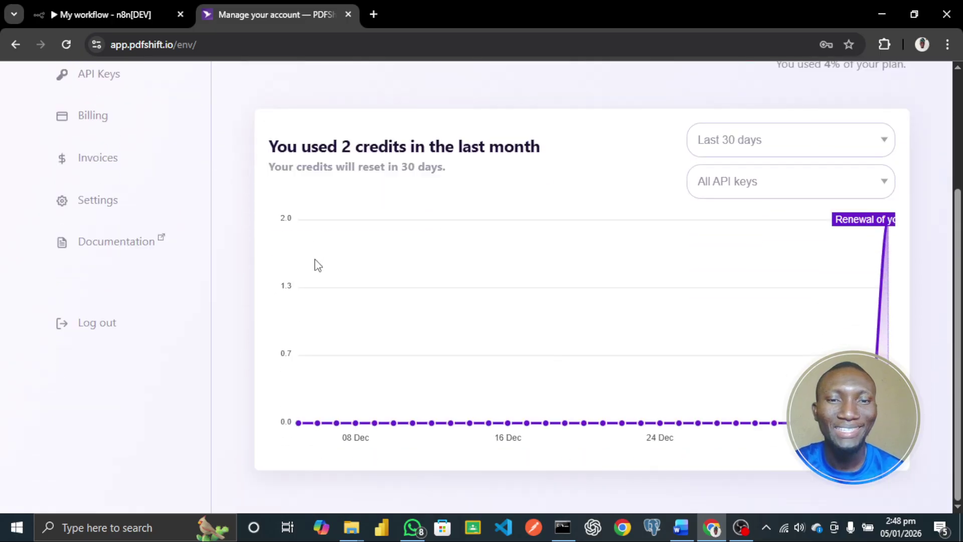
pyautogui.scroll(2, 315, 264)
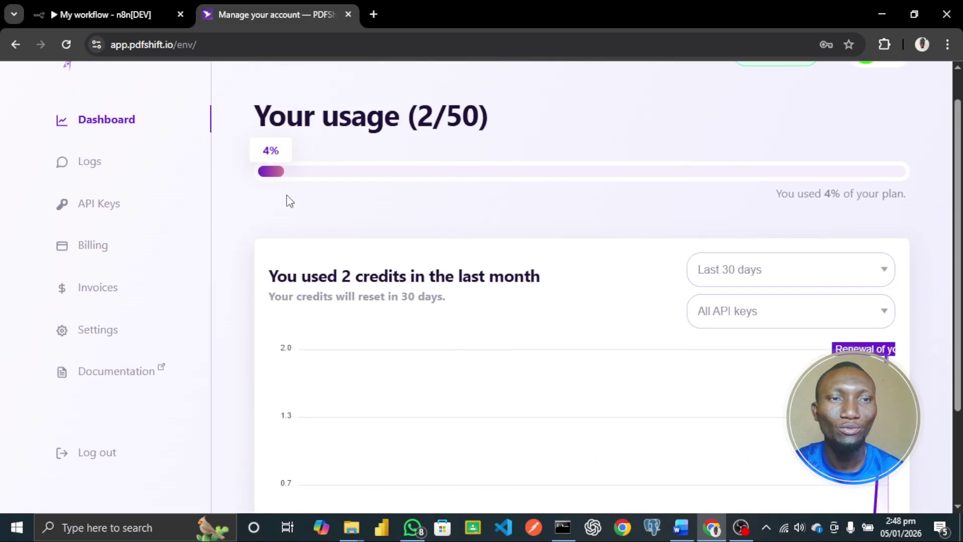
pyautogui.scroll(1, 329, 254)
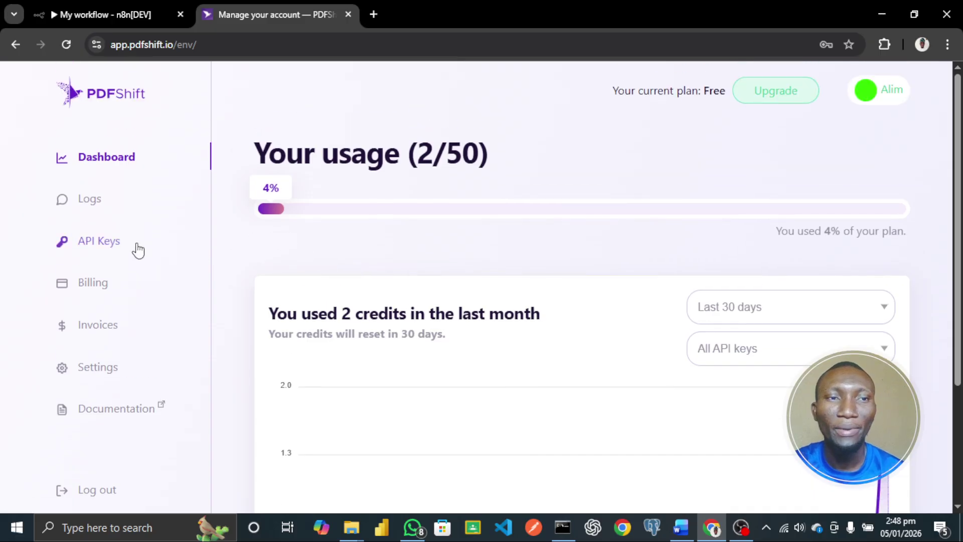
# Open PDFShift's API Keys page and examine the key table and the N8n request instructions.
pyautogui.click(106, 246)
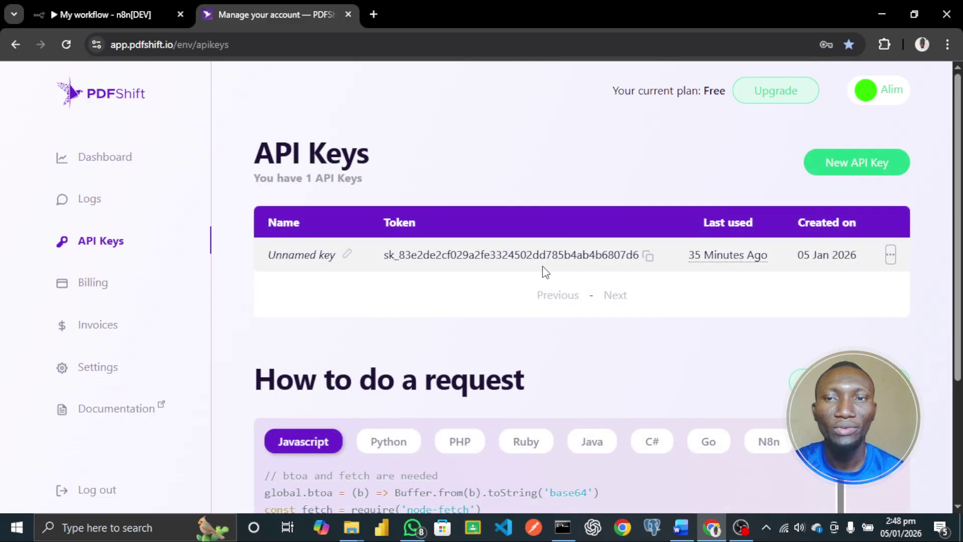
pyautogui.scroll(-1, 685, 259)
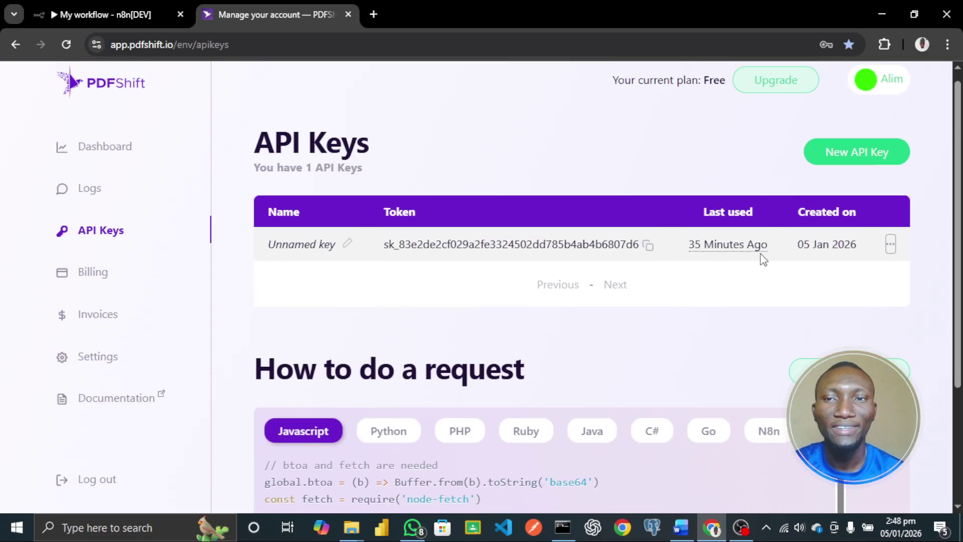
pyautogui.scroll(-1, 784, 249)
pyautogui.scroll(1, 847, 128)
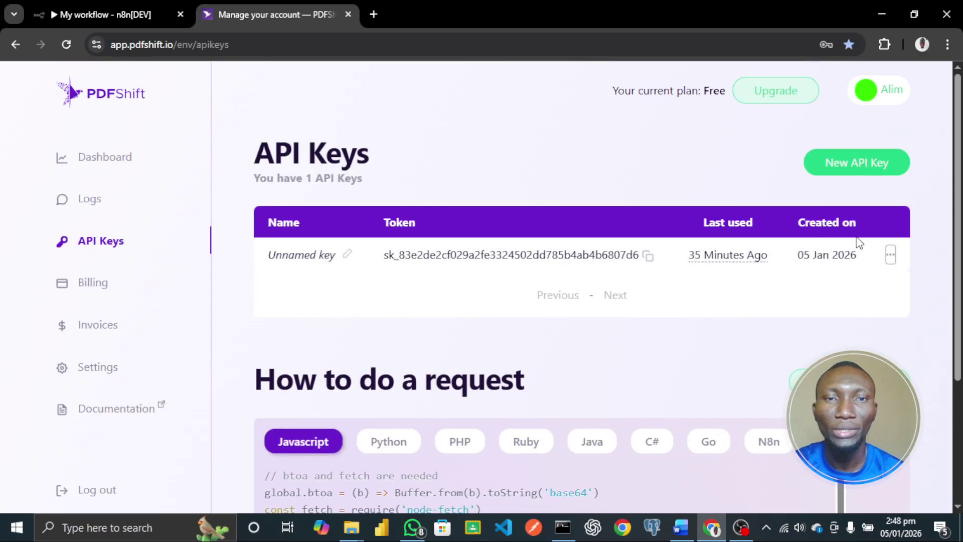
pyautogui.scroll(-1, 859, 243)
pyautogui.scroll(-1, 859, 243)
pyautogui.scroll(-1, 858, 243)
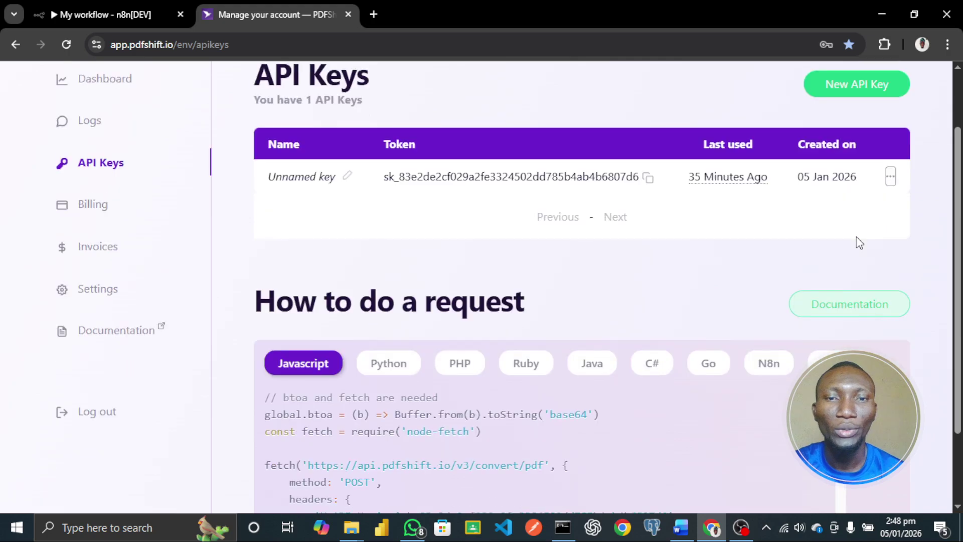
pyautogui.scroll(1, 859, 243)
pyautogui.scroll(-1, 860, 243)
pyautogui.scroll(-1, 859, 243)
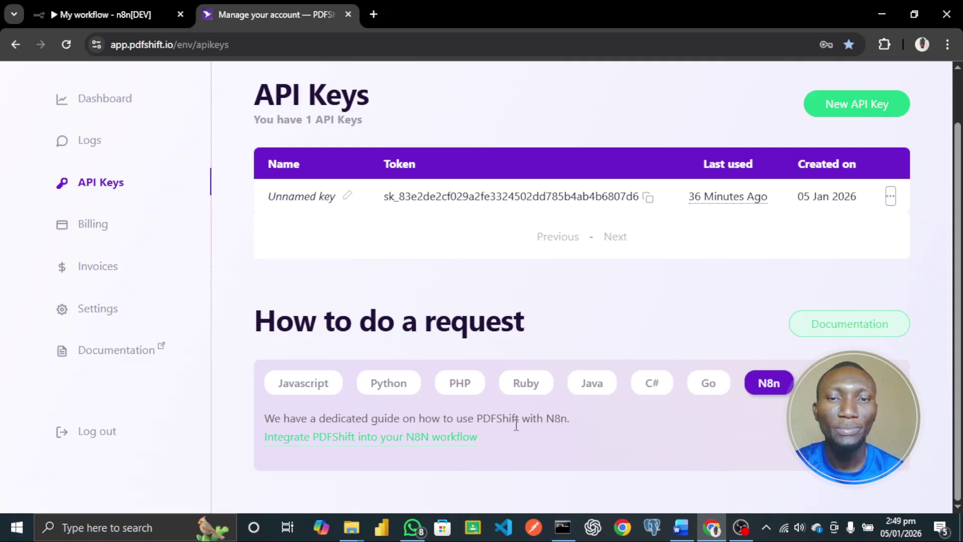
# Open PDFShift's guide on integrating with an N8N workflow and read through its Initial configuration section.
pyautogui.click(443, 443)
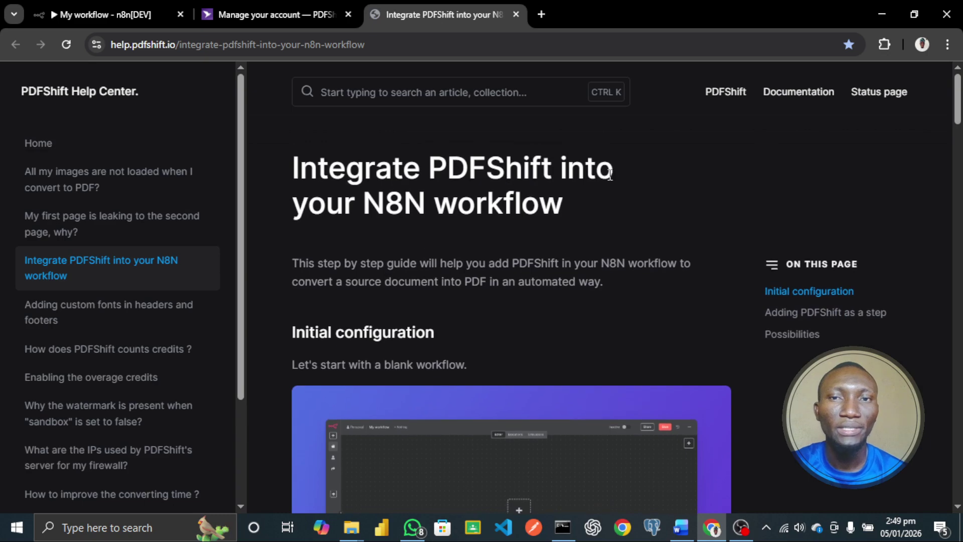
pyautogui.scroll(-2, 559, 219)
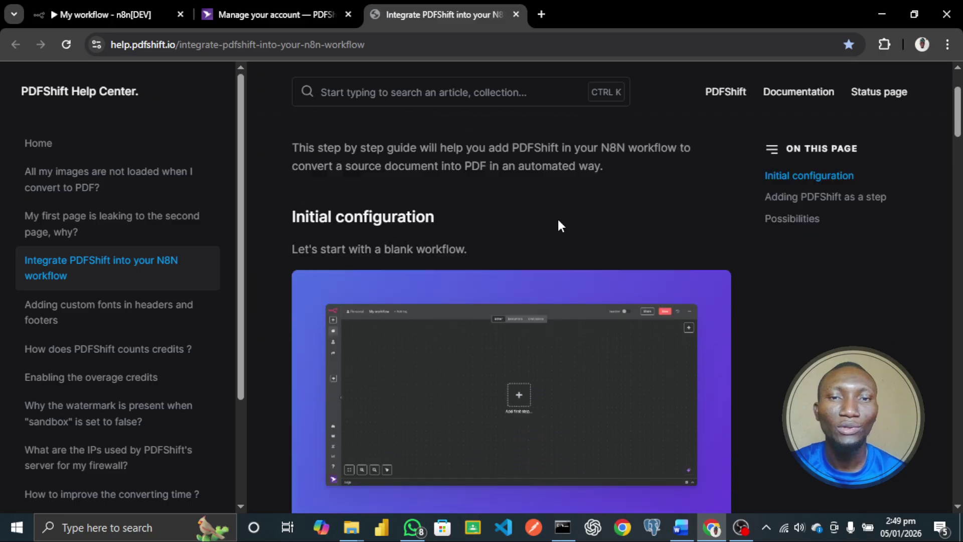
pyautogui.scroll(-2, 557, 221)
pyautogui.scroll(1, 558, 219)
pyautogui.scroll(-3, 557, 219)
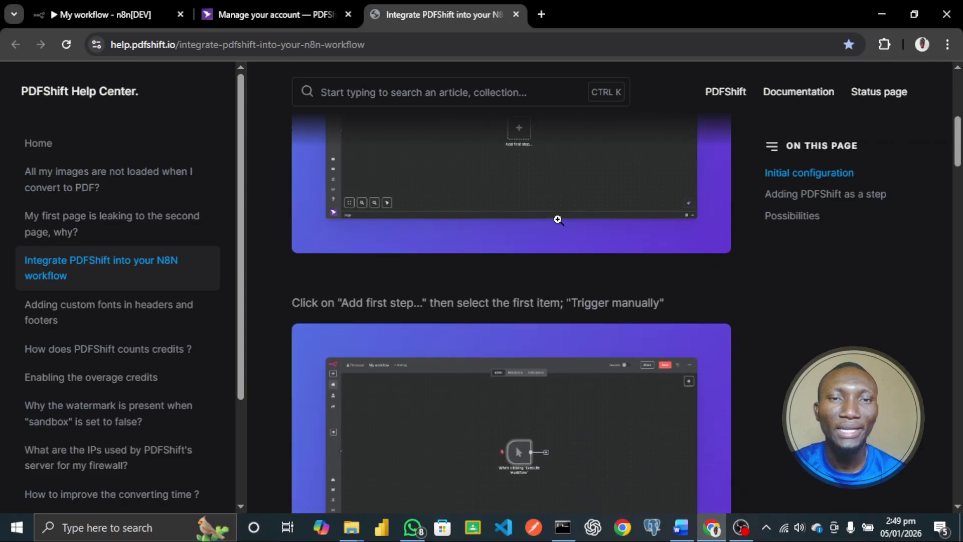
pyautogui.scroll(2, 557, 219)
pyautogui.scroll(-1, 558, 219)
pyautogui.scroll(1, 558, 220)
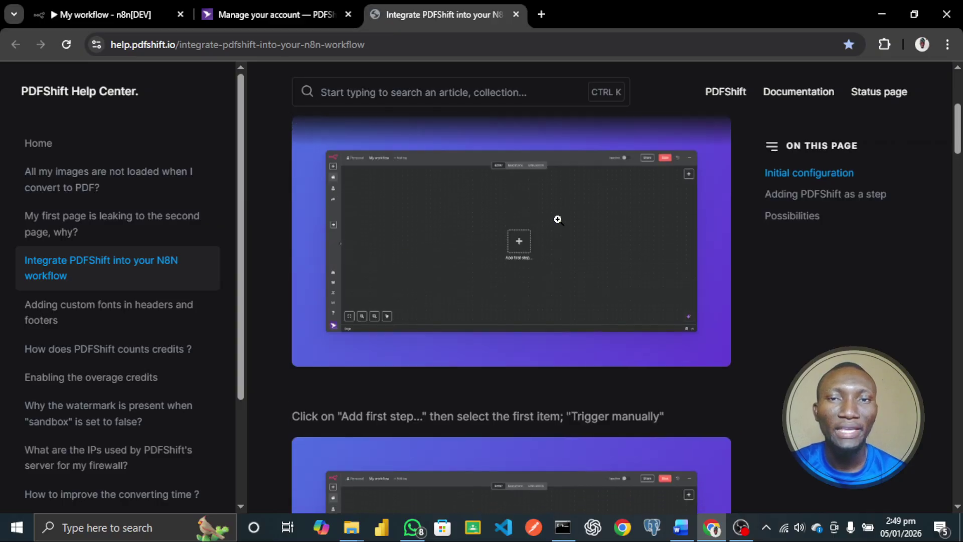
pyautogui.scroll(1, 558, 219)
pyautogui.scroll(-1, 613, 281)
pyautogui.scroll(-6, 613, 281)
pyautogui.scroll(-2, 615, 285)
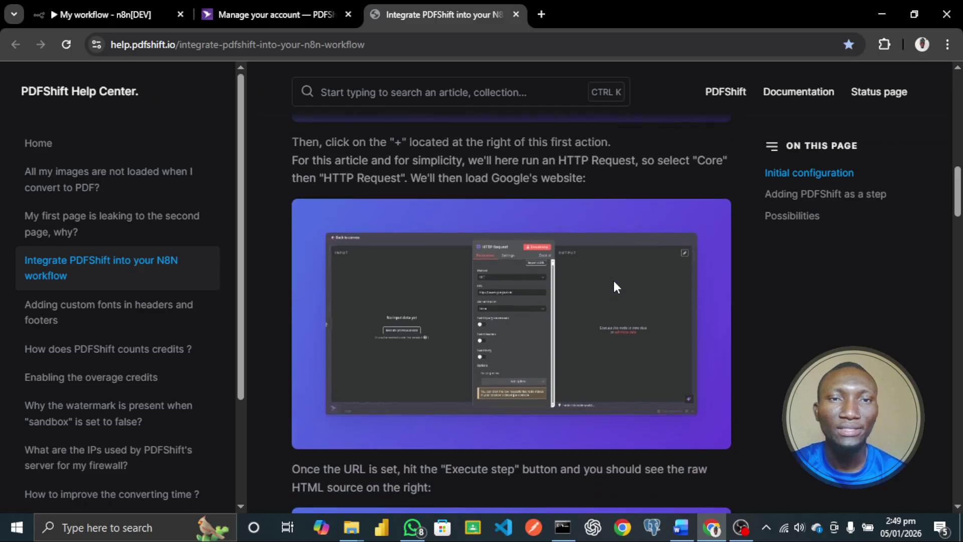
pyautogui.scroll(-8, 613, 281)
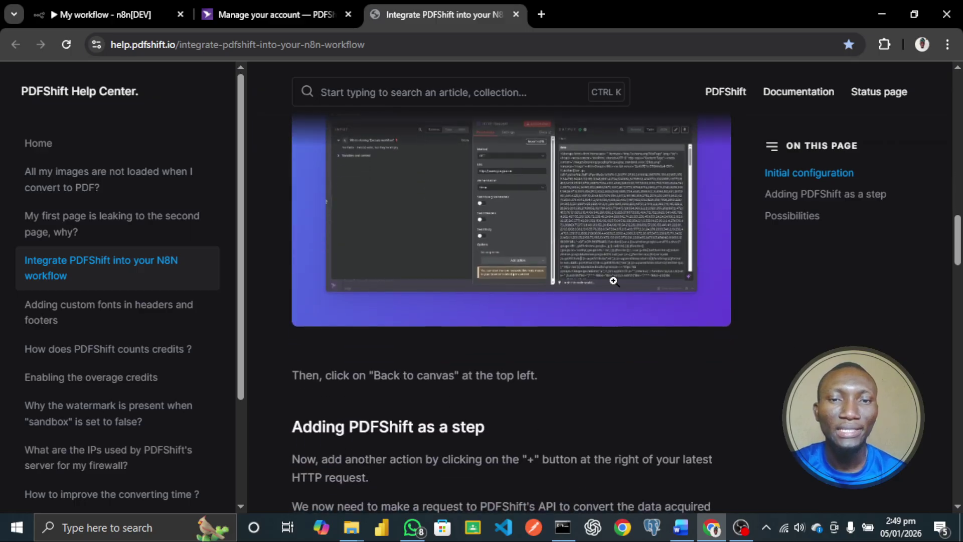
pyautogui.scroll(-4, 613, 280)
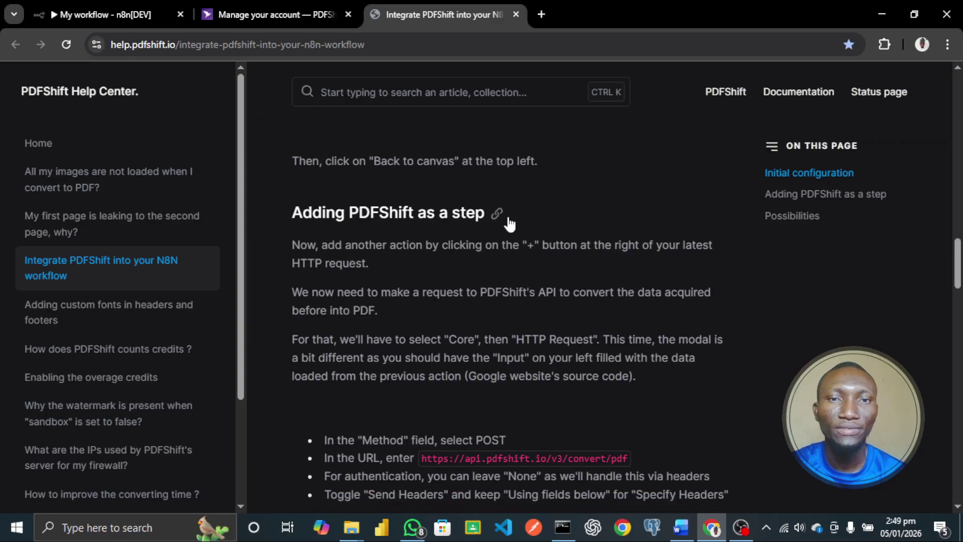
pyautogui.scroll(-2, 576, 215)
pyautogui.scroll(-1, 580, 213)
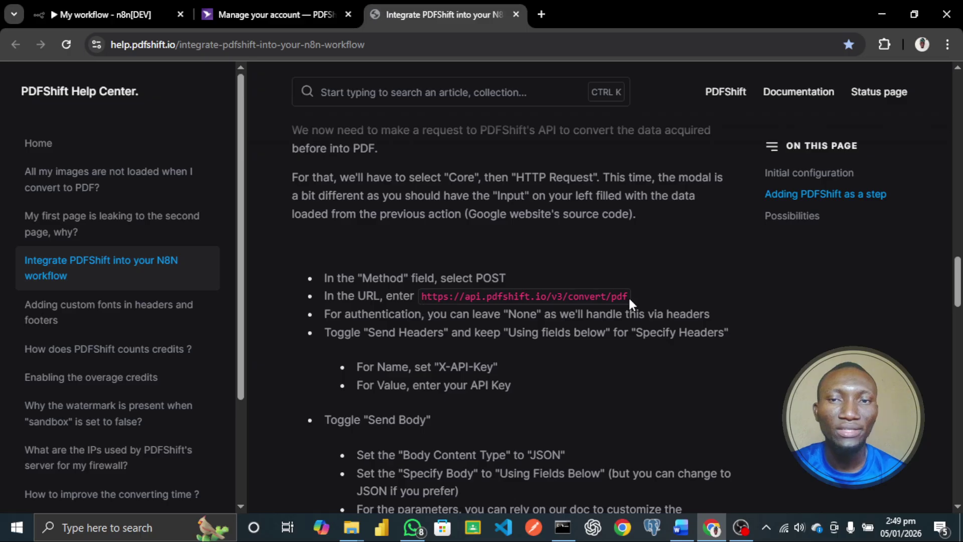
pyautogui.moveTo(631, 300); pyautogui.dragTo(425, 303)
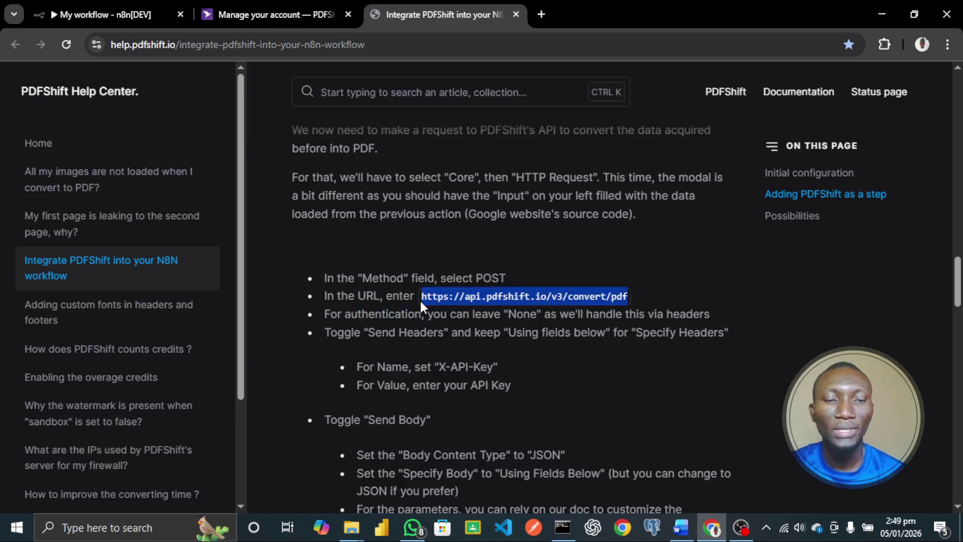
# Read the guide's header, body and parameter instructions, its example screenshots and the Possibilities section.
pyautogui.scroll(-1, 545, 271)
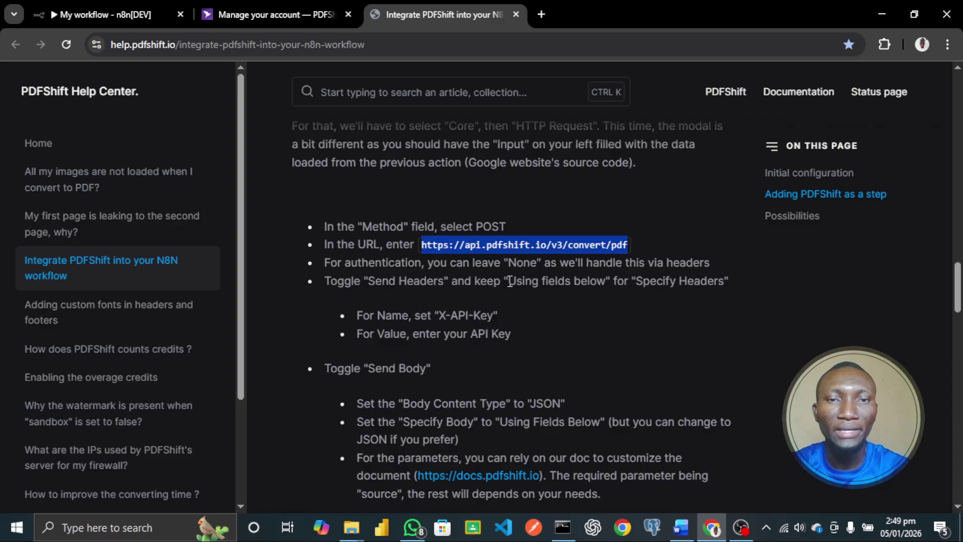
pyautogui.scroll(-1, 543, 270)
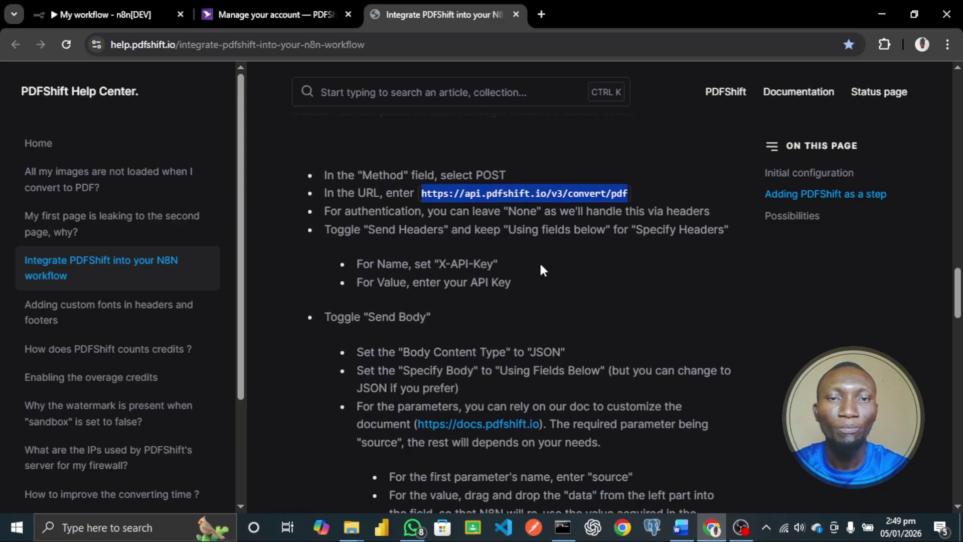
pyautogui.scroll(-2, 498, 280)
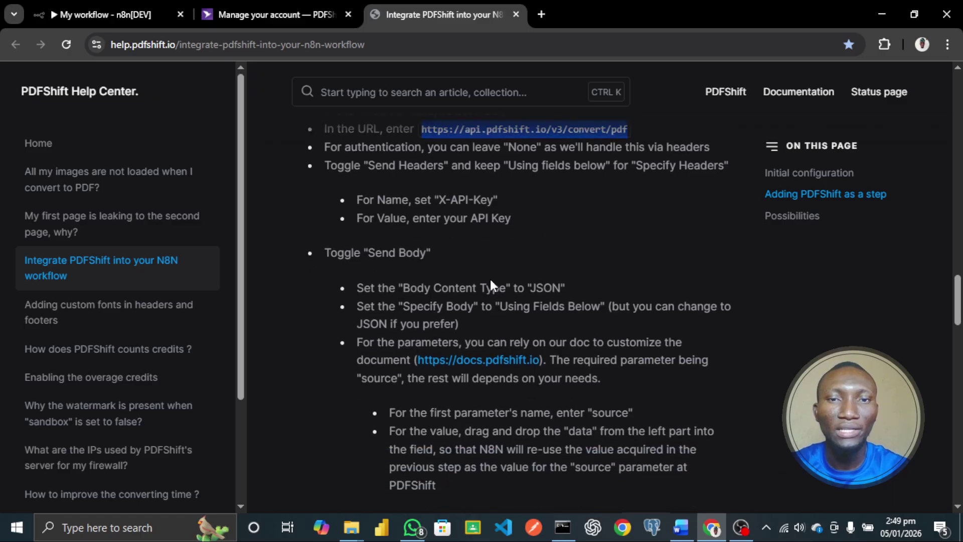
pyautogui.scroll(-4, 490, 279)
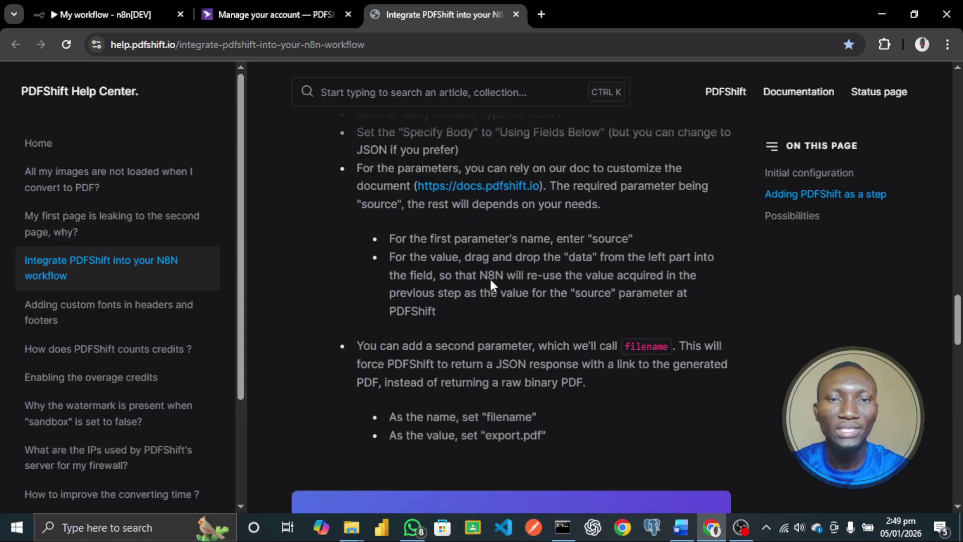
pyautogui.scroll(-8, 490, 279)
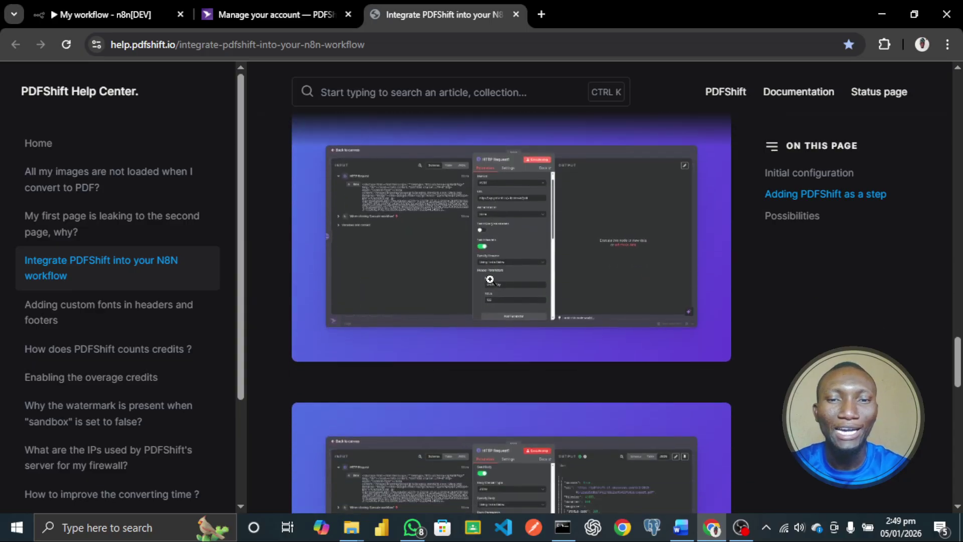
pyautogui.scroll(-9, 490, 280)
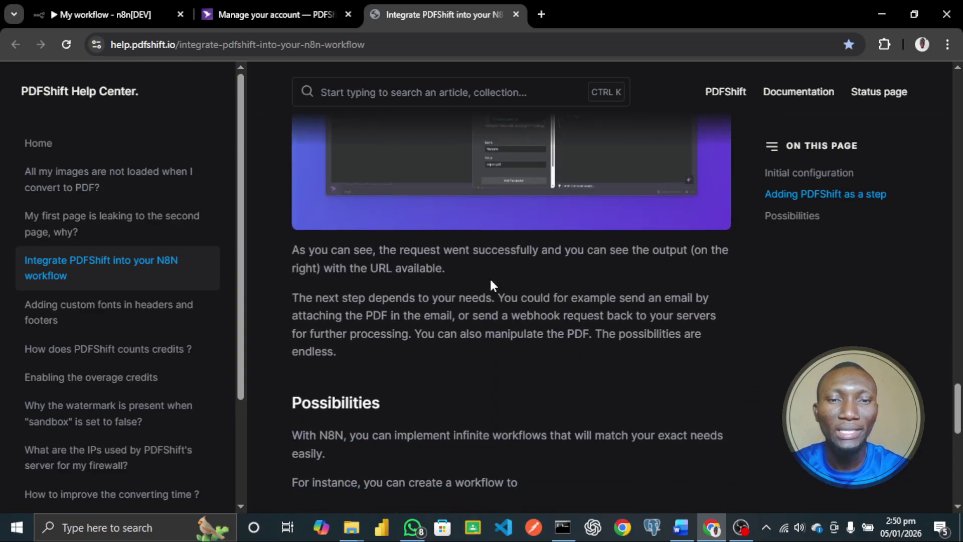
pyautogui.scroll(-3, 490, 281)
pyautogui.scroll(14, 490, 279)
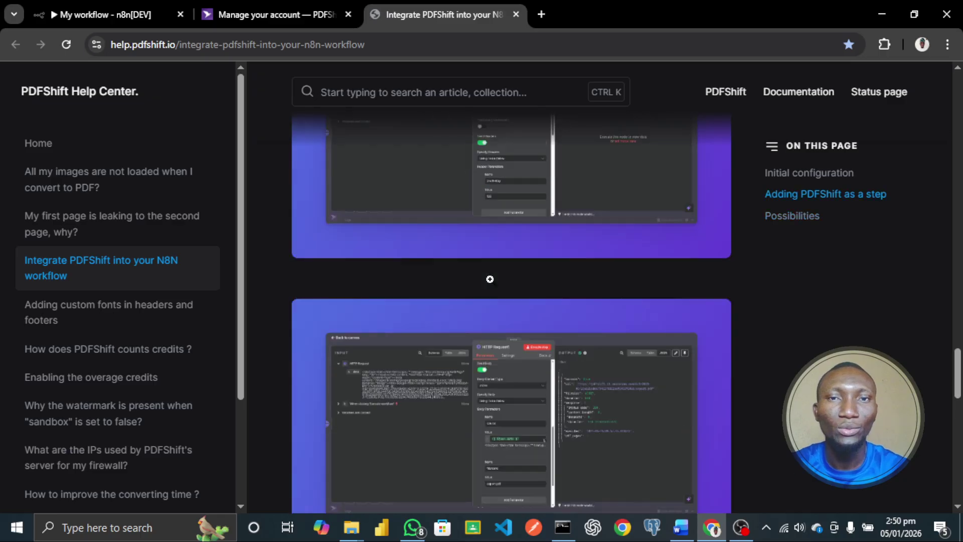
pyautogui.scroll(5, 490, 278)
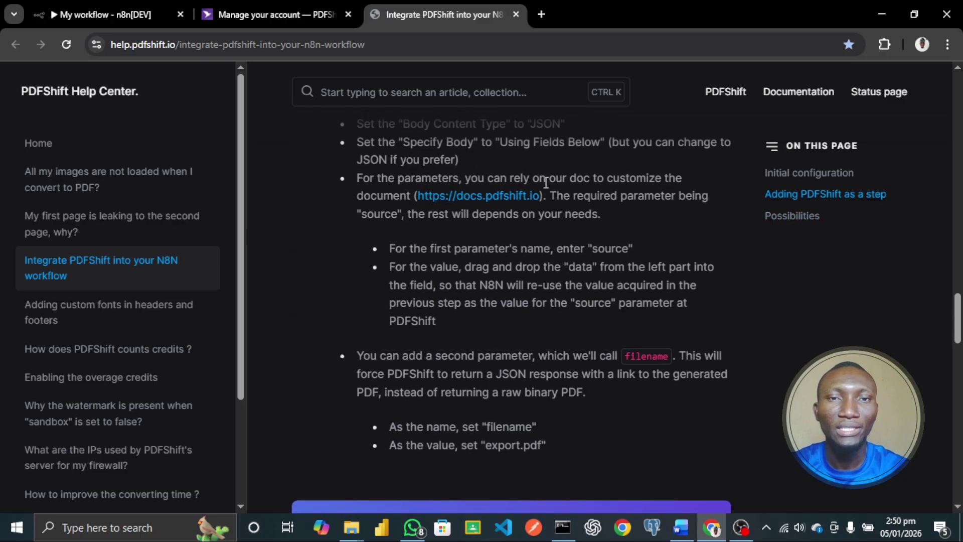
pyautogui.scroll(6, 518, 267)
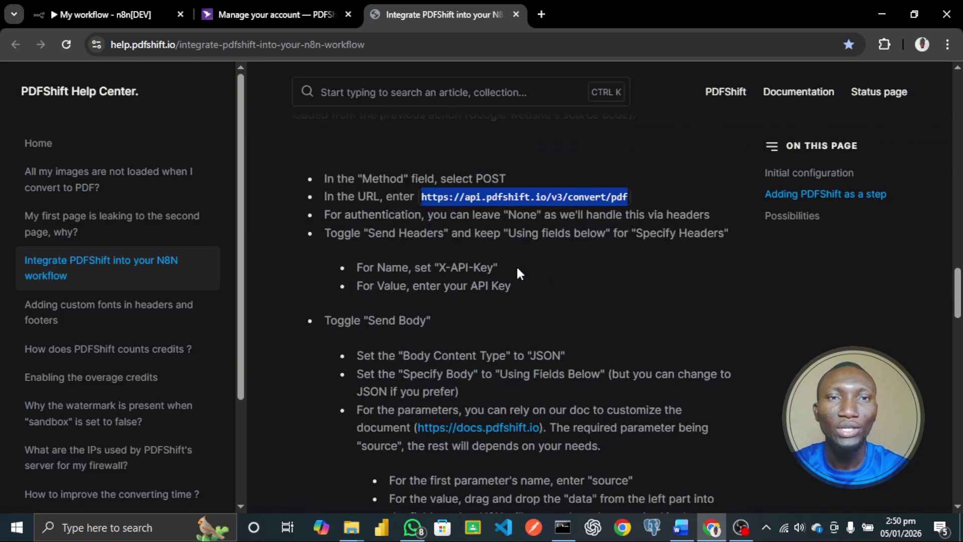
pyautogui.click(127, 16)
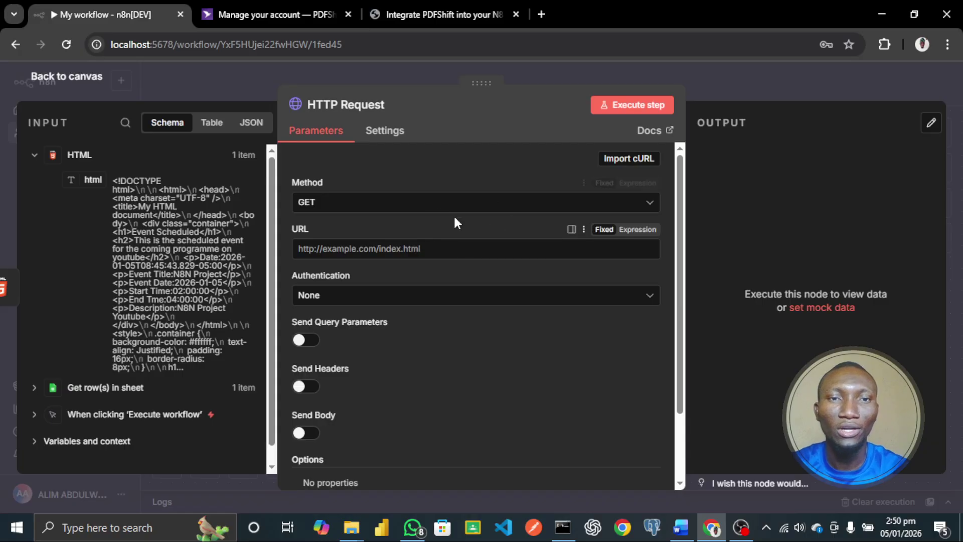
pyautogui.click(452, 253)
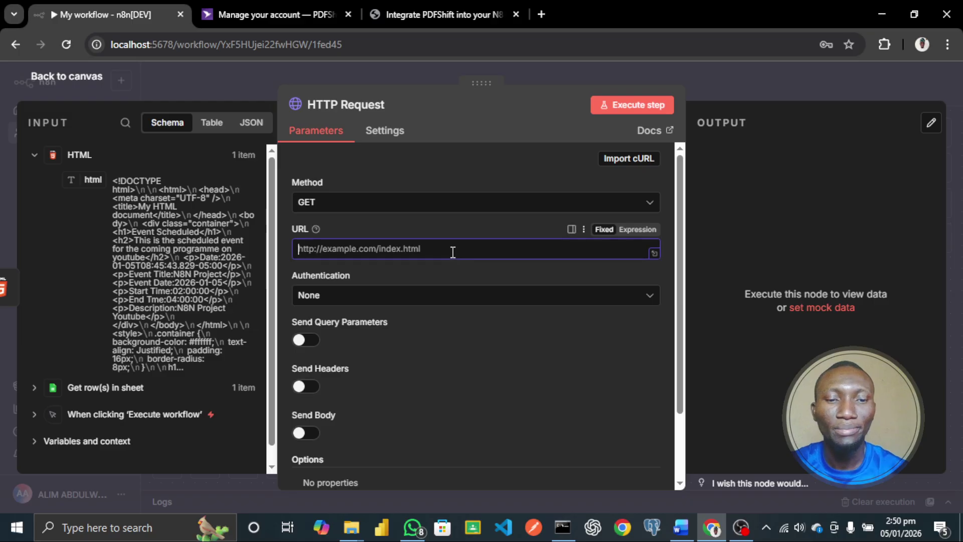
pyautogui.write('https://api.pdfshift.io/v3/convert/pdf')
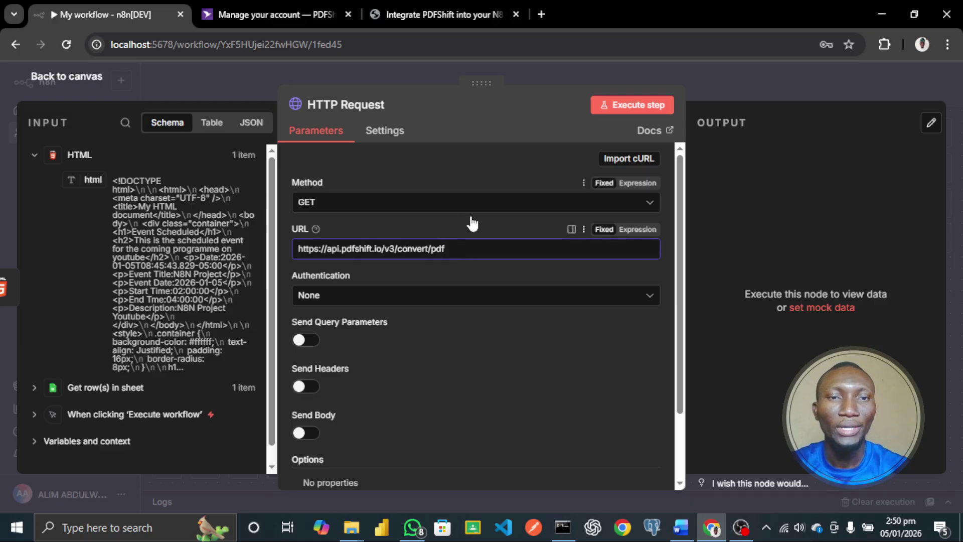
# Enable Send Headers in the HTTP Request node and name the first header parameter "API Key".
pyautogui.scroll(-1, 483, 257)
pyautogui.scroll(-1, 482, 262)
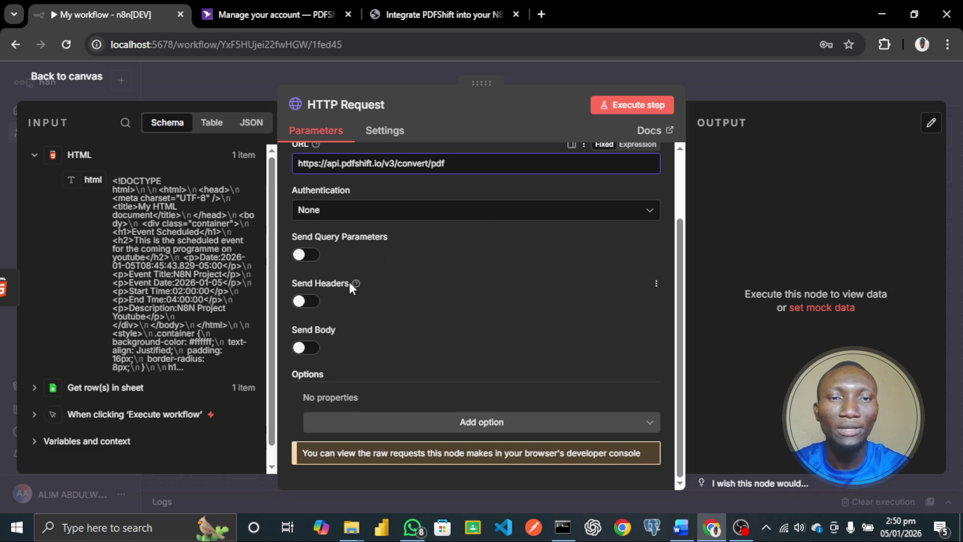
pyautogui.click(313, 304)
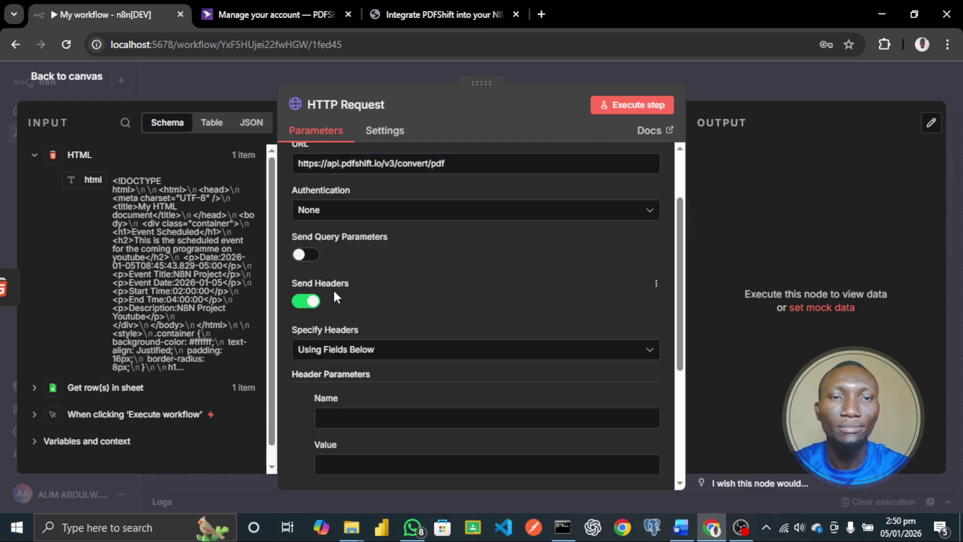
pyautogui.scroll(-1, 368, 309)
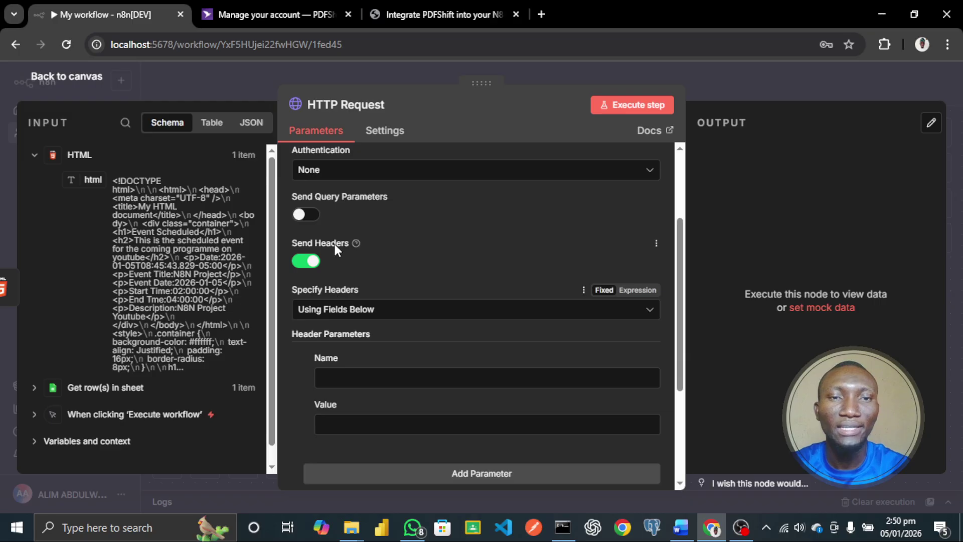
pyautogui.scroll(-1, 390, 285)
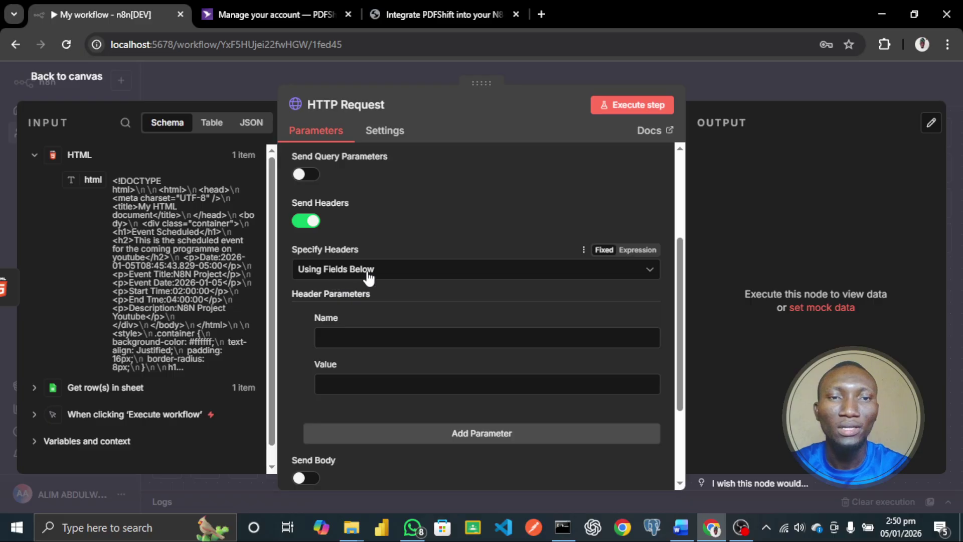
pyautogui.click(370, 333)
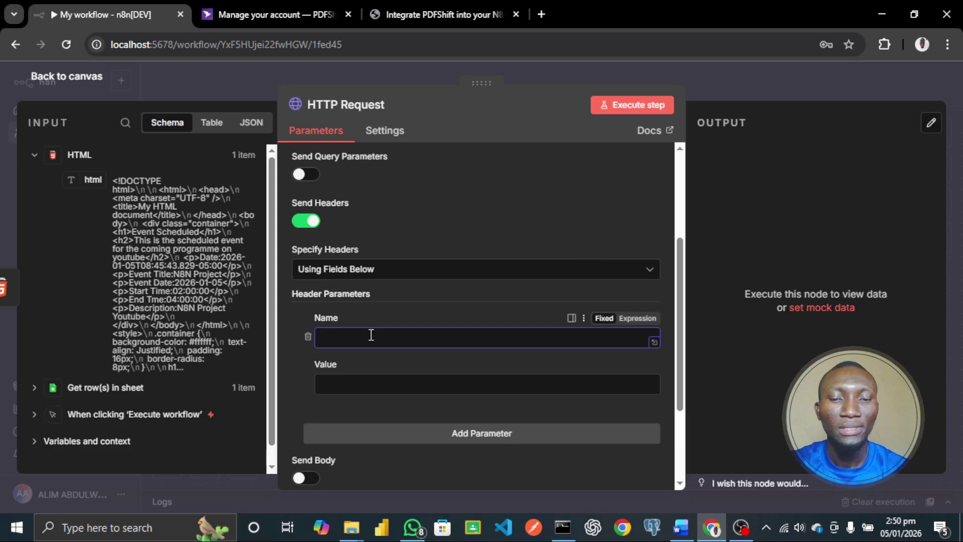
pyautogui.write('API Key')
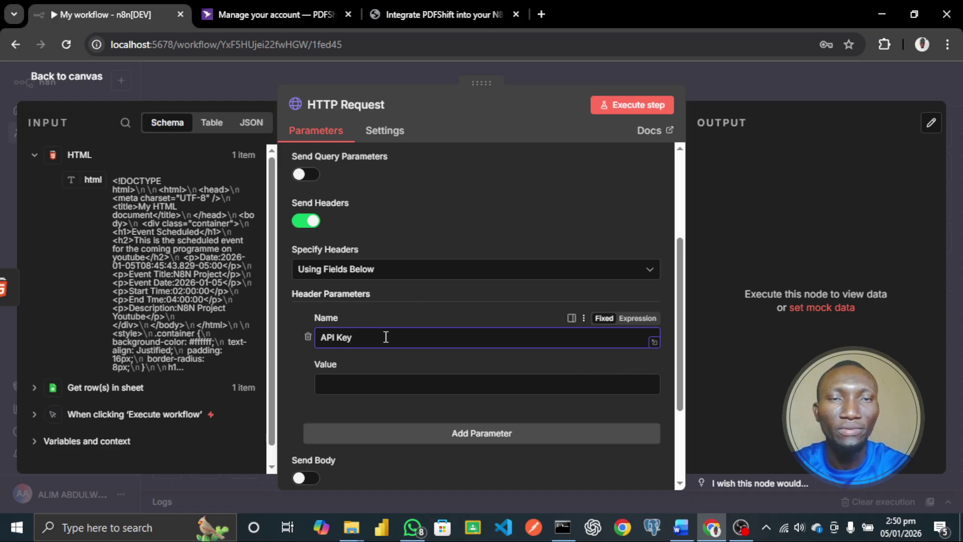
# Copy the API token from the PDFShift account page and paste it as the "API Key" header's value in n8n.
pyautogui.click(305, 9)
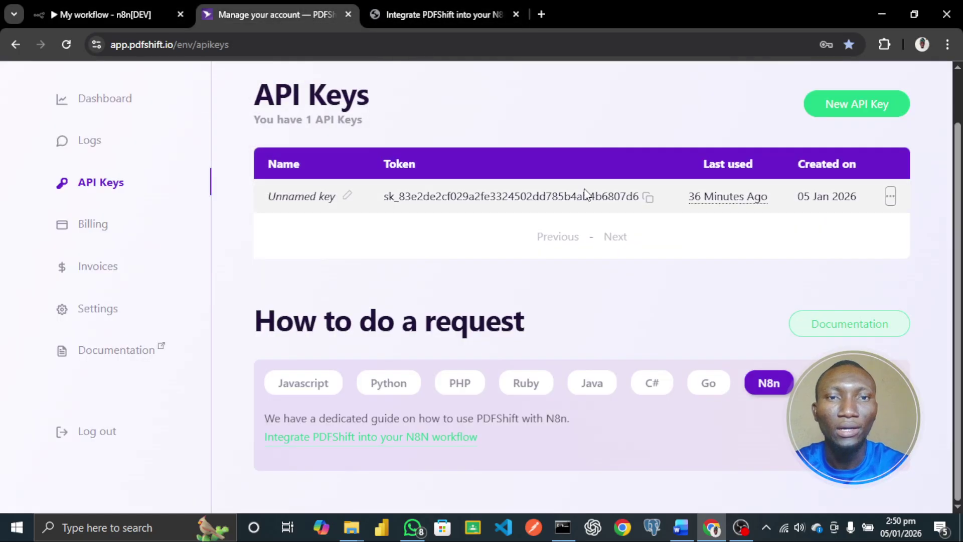
pyautogui.scroll(1, 648, 239)
pyautogui.scroll(-1, 648, 239)
pyautogui.scroll(1, 648, 239)
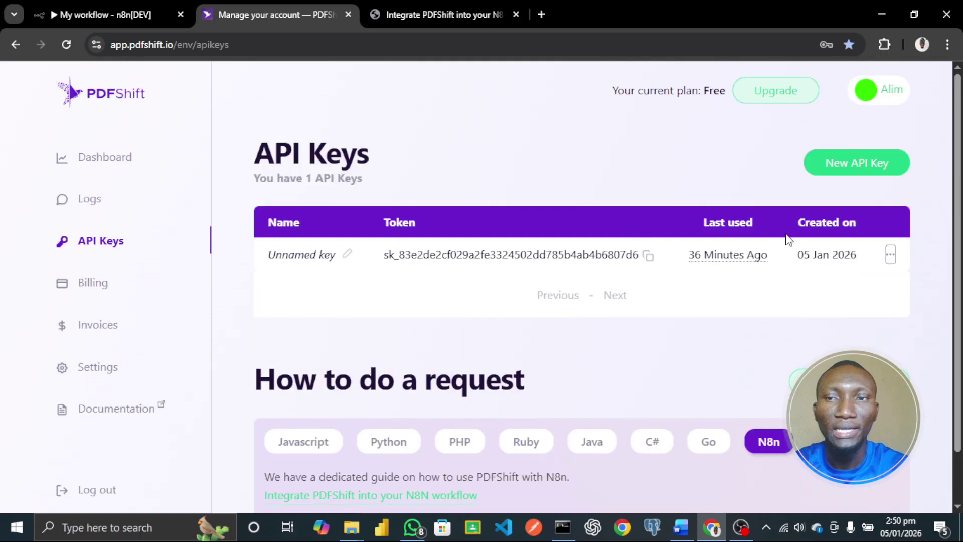
pyautogui.click(649, 257)
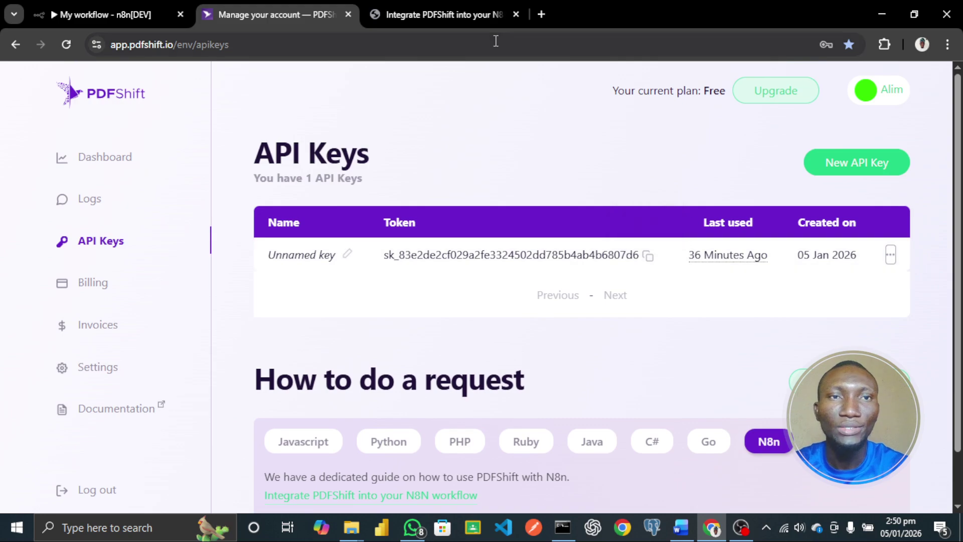
pyautogui.click(144, 7)
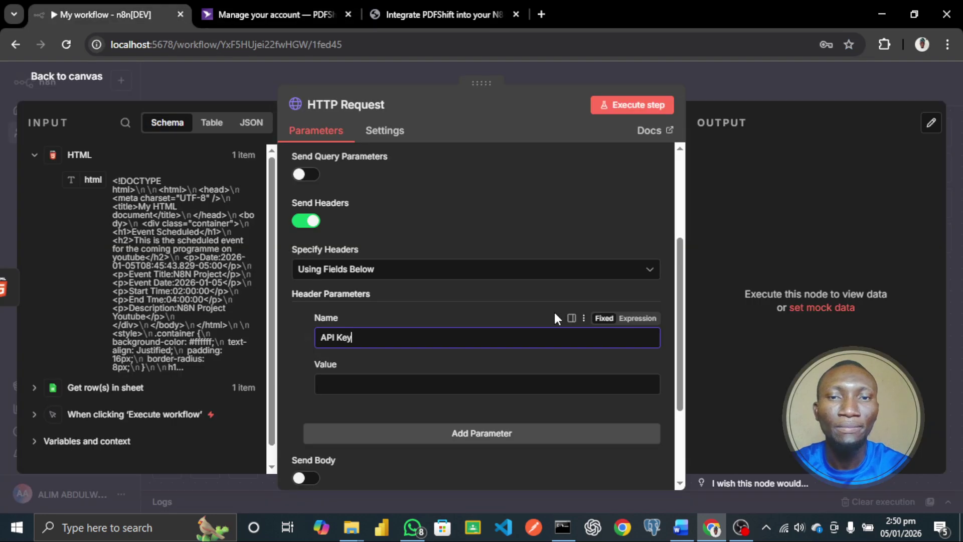
pyautogui.click(482, 381)
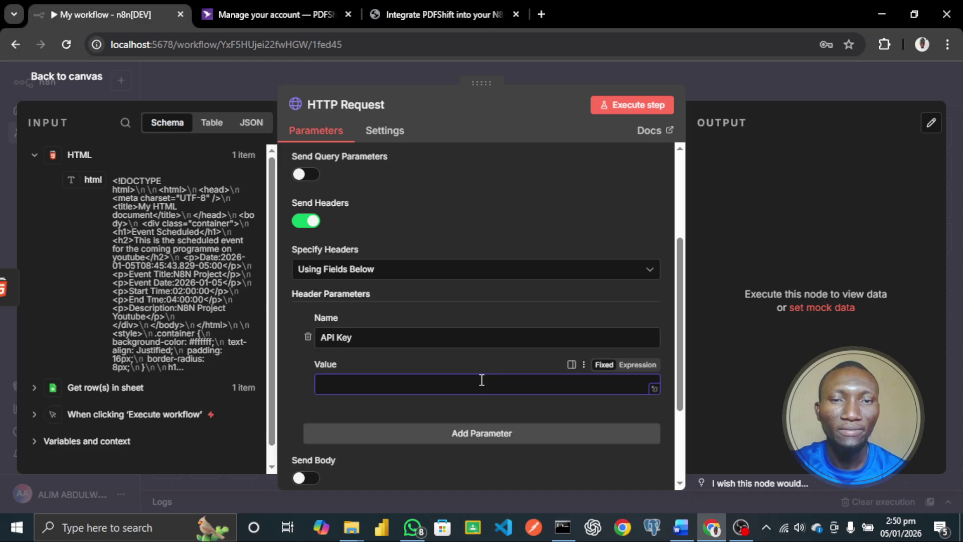
pyautogui.hotkey('ctrl', 'v')
pyautogui.scroll(-2, 530, 374)
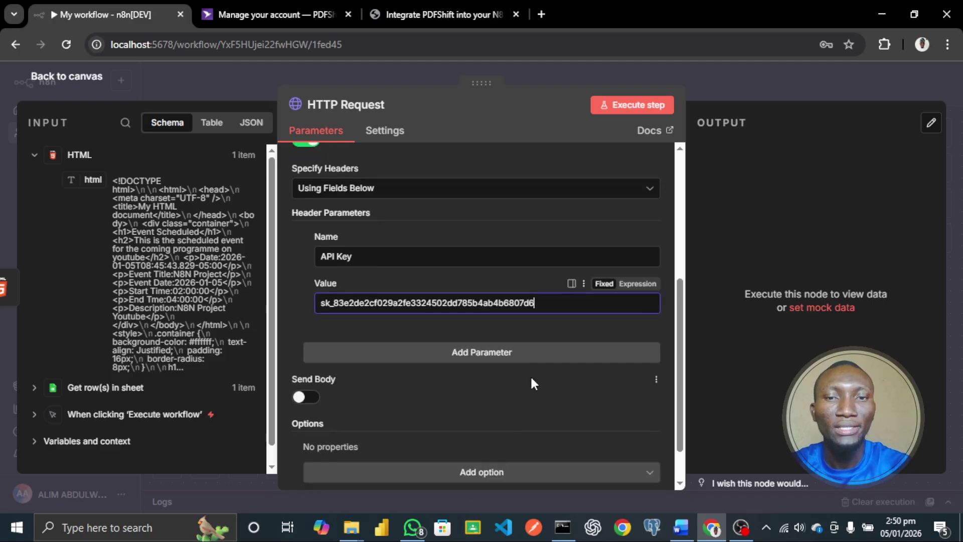
pyautogui.scroll(1, 531, 374)
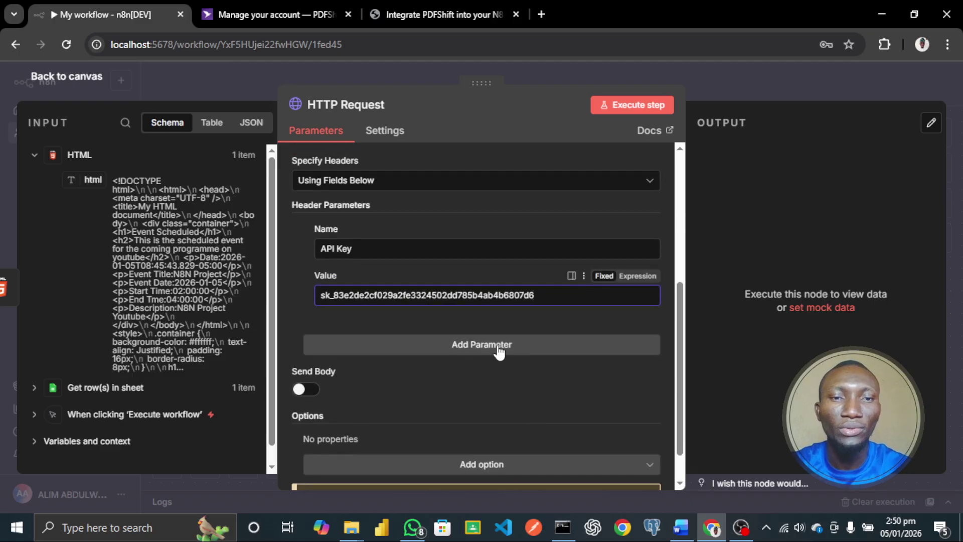
pyautogui.click(498, 345)
pyautogui.scroll(-3, 497, 344)
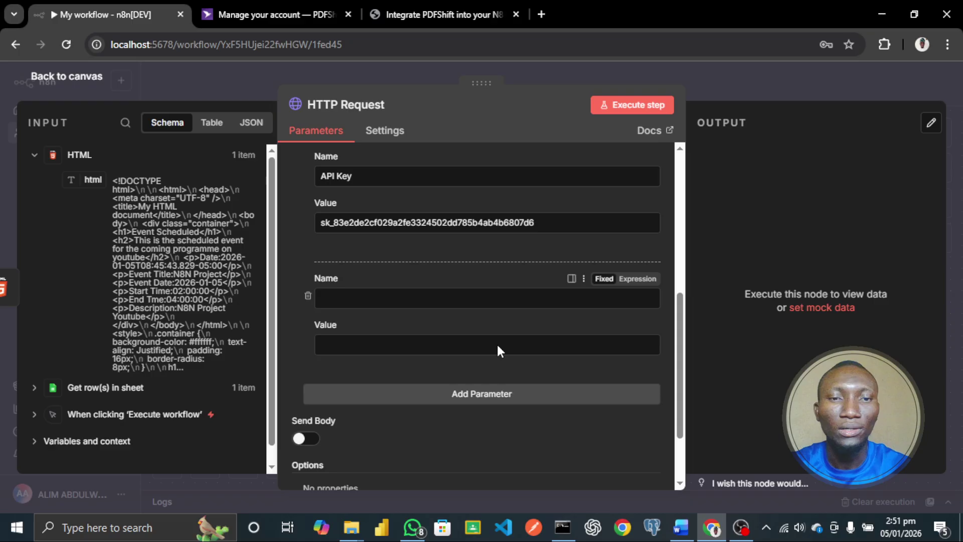
pyautogui.scroll(2, 498, 344)
pyautogui.scroll(-1, 497, 345)
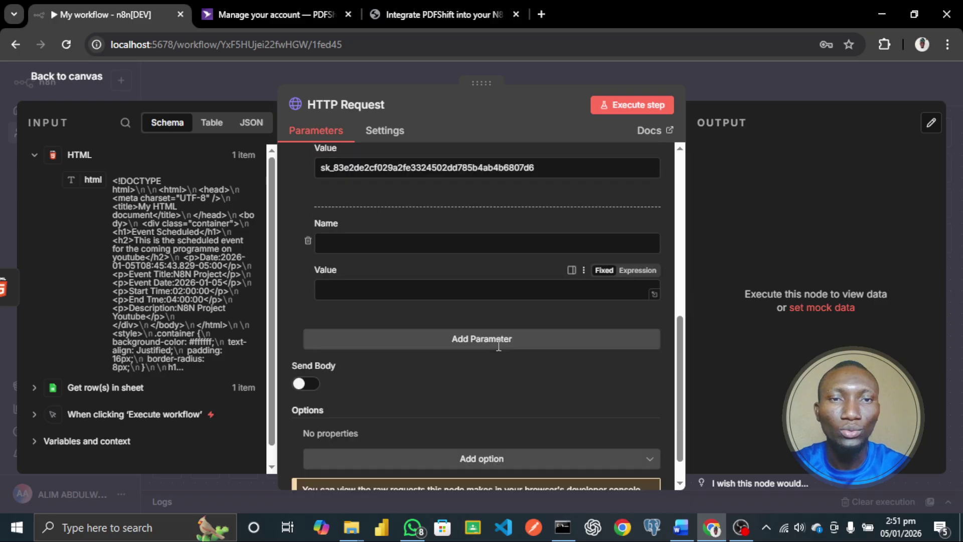
pyautogui.scroll(2, 497, 345)
pyautogui.scroll(-1, 440, 366)
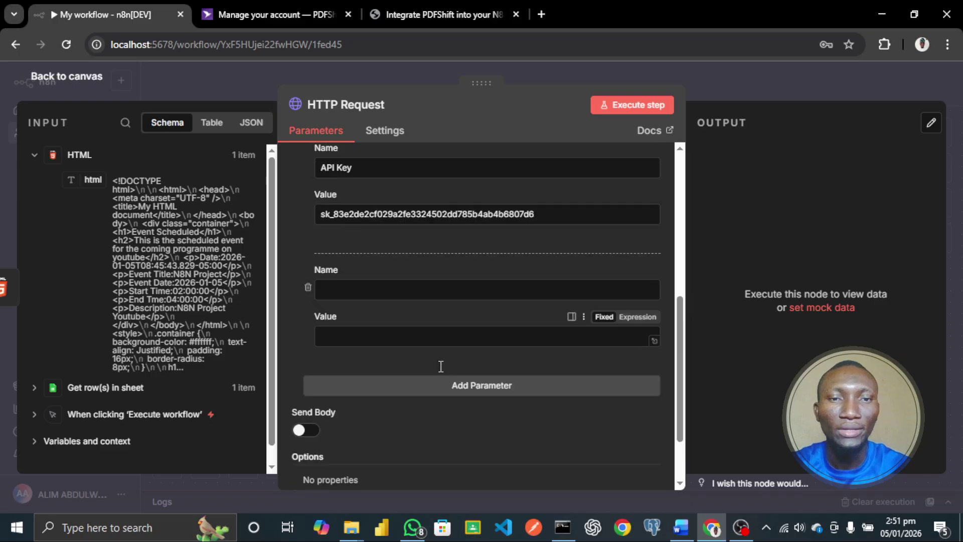
pyautogui.scroll(1, 441, 367)
pyautogui.click(308, 336)
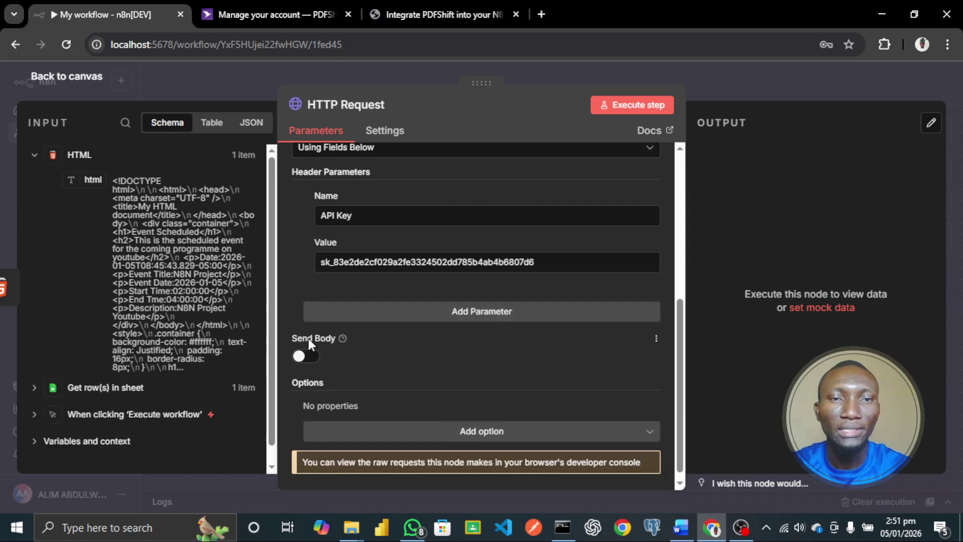
# Enable Send Body in the HTTP Request node and map a body parameter named "source" to the HTML node's html field.
pyautogui.click(306, 347)
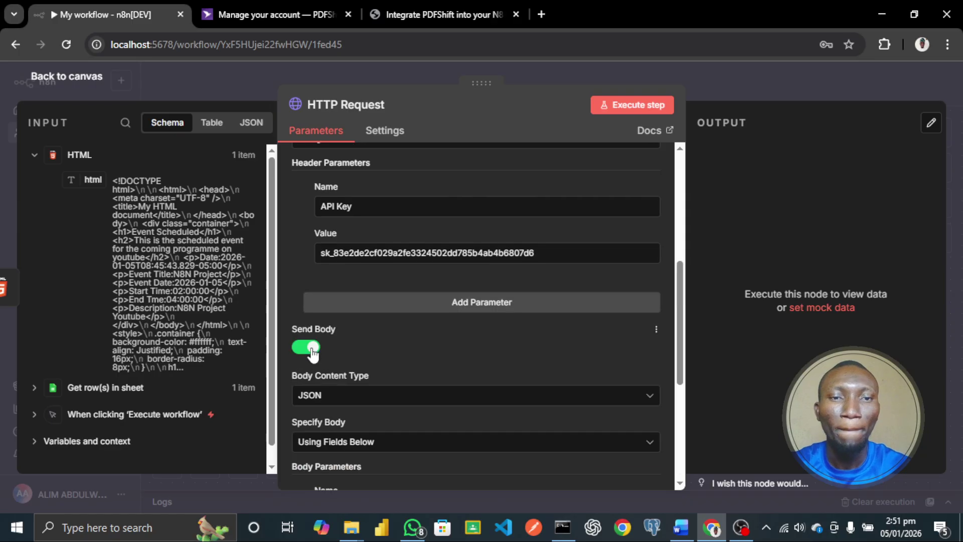
pyautogui.scroll(-3, 311, 348)
pyautogui.scroll(-1, 311, 351)
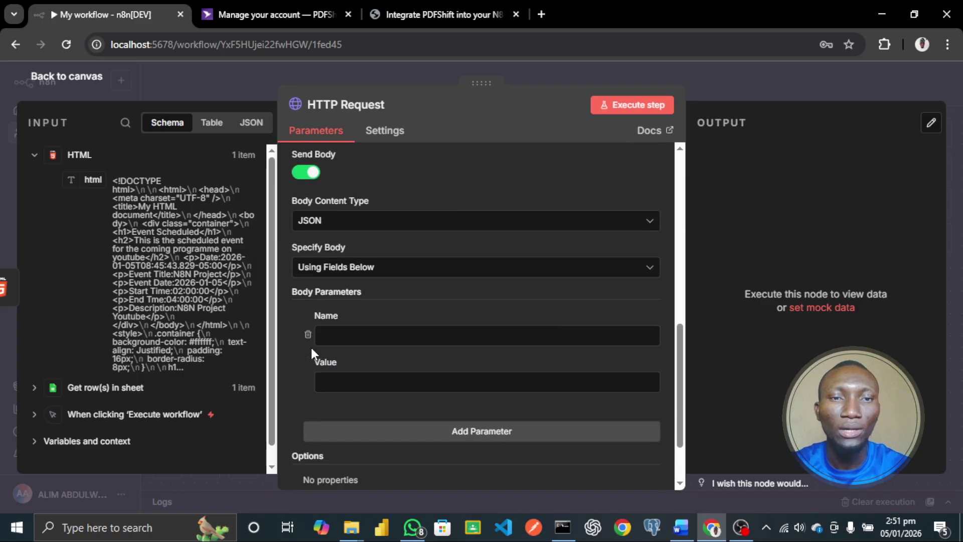
pyautogui.scroll(1, 311, 351)
pyautogui.scroll(-1, 311, 351)
pyautogui.scroll(1, 311, 345)
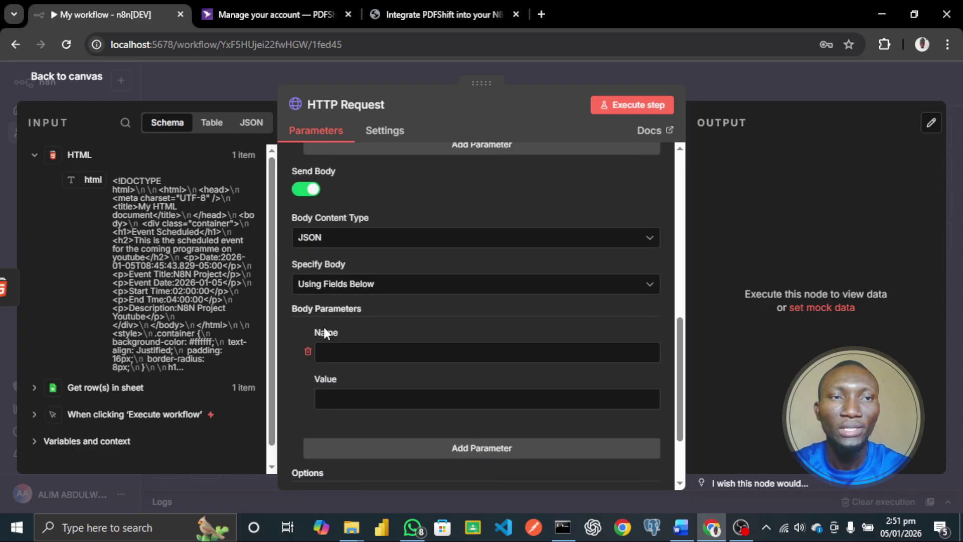
pyautogui.scroll(-1, 373, 314)
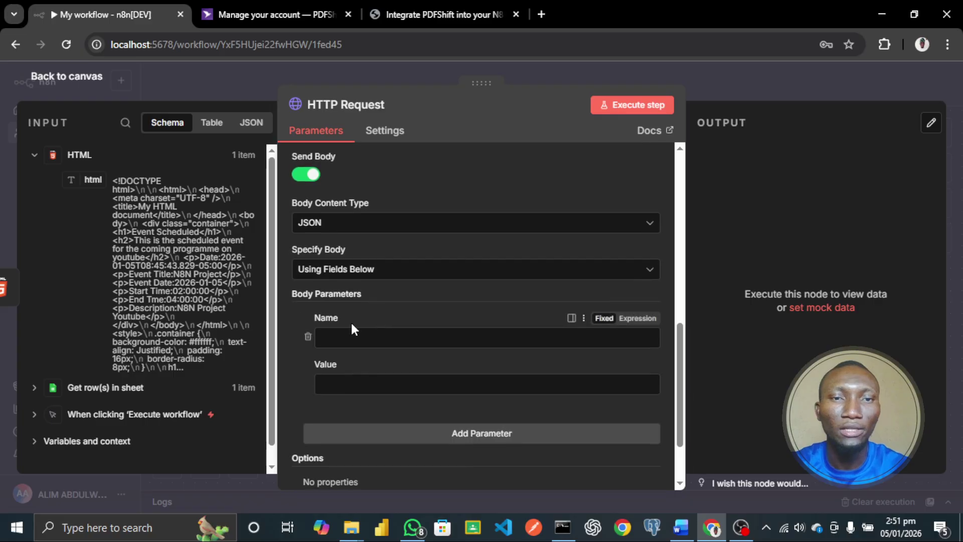
pyautogui.click(332, 338)
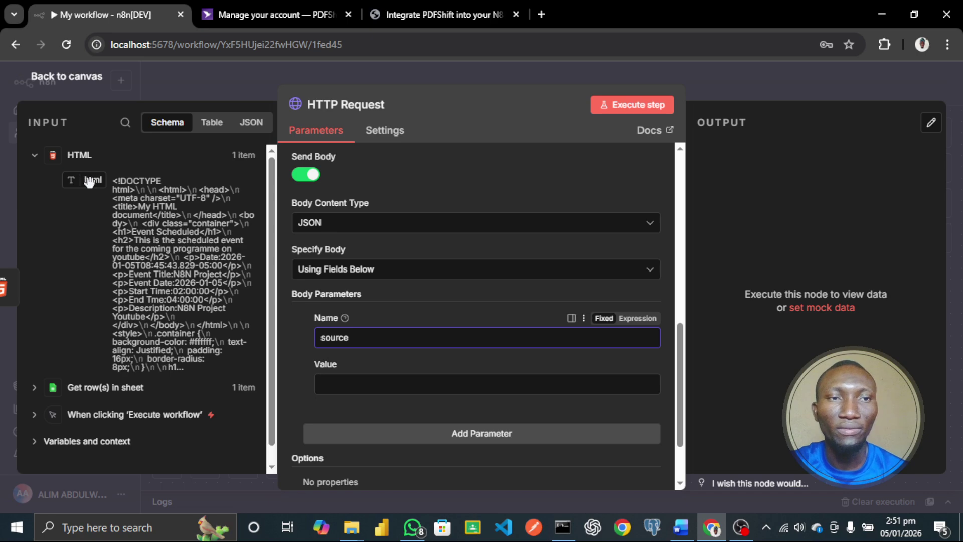
pyautogui.moveTo(90, 182); pyautogui.dragTo(326, 386)
# Add a second body parameter named "filename" with the value "export.pdf".
pyautogui.scroll(-3, 435, 350)
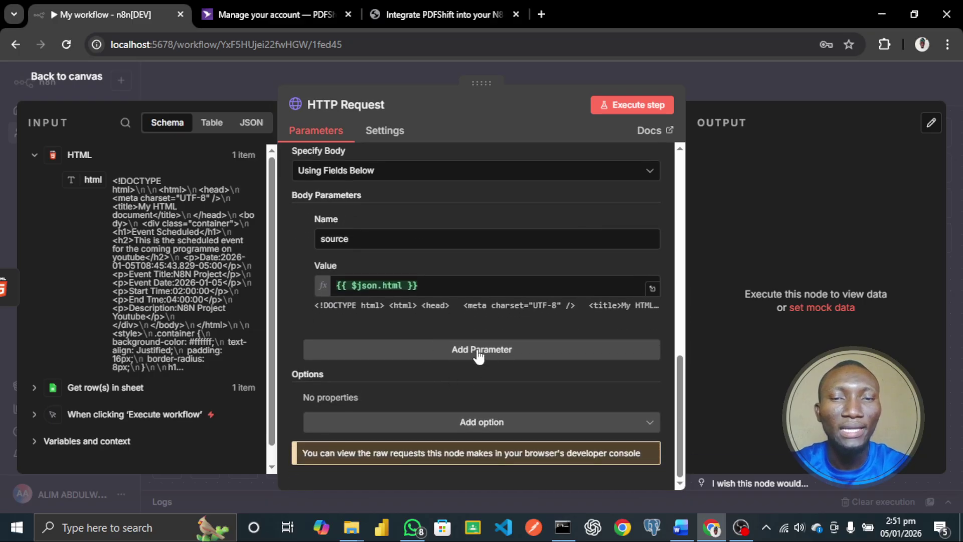
pyautogui.click(479, 351)
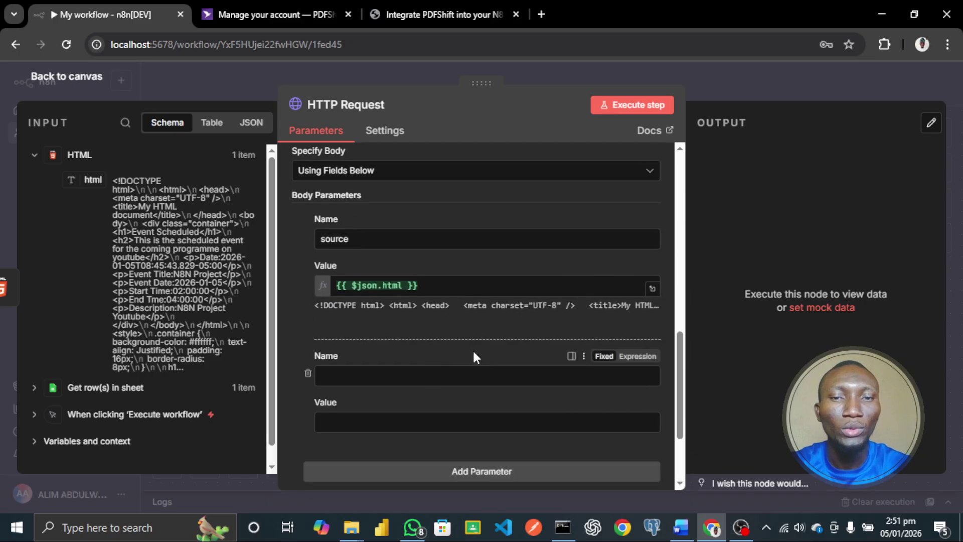
pyautogui.scroll(-1, 472, 350)
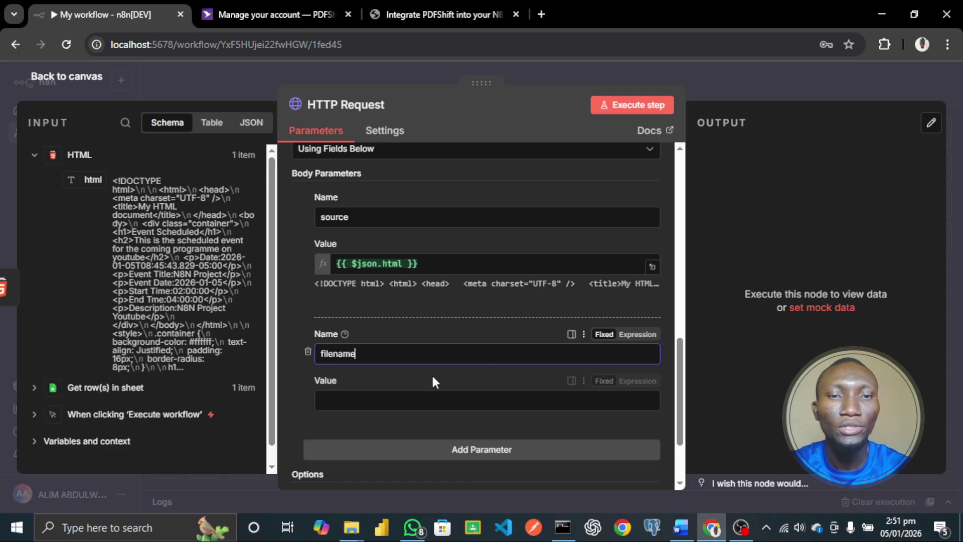
pyautogui.click(430, 396)
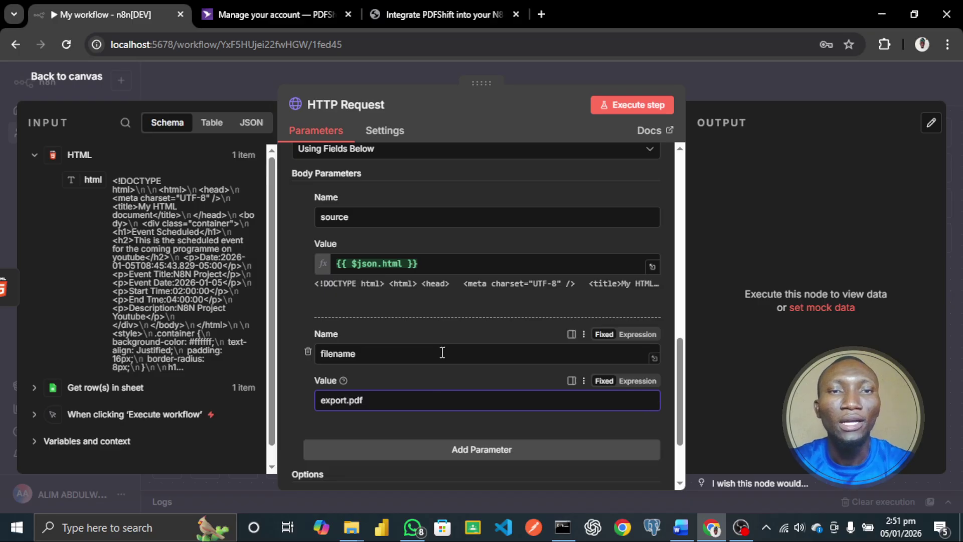
# Review the HTTP Request node's header settings, body content type and body parameters.
pyautogui.scroll(-2, 456, 329)
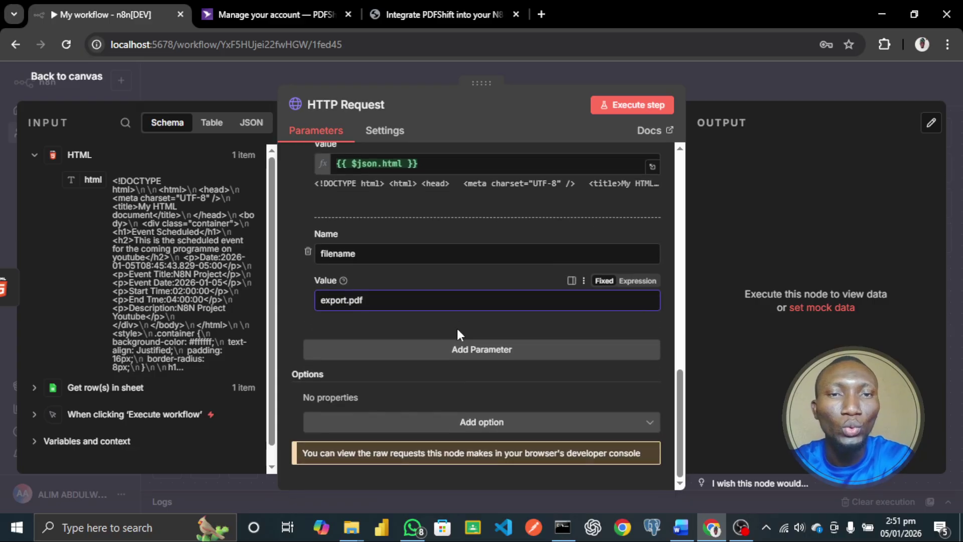
pyautogui.scroll(6, 458, 329)
pyautogui.scroll(7, 458, 330)
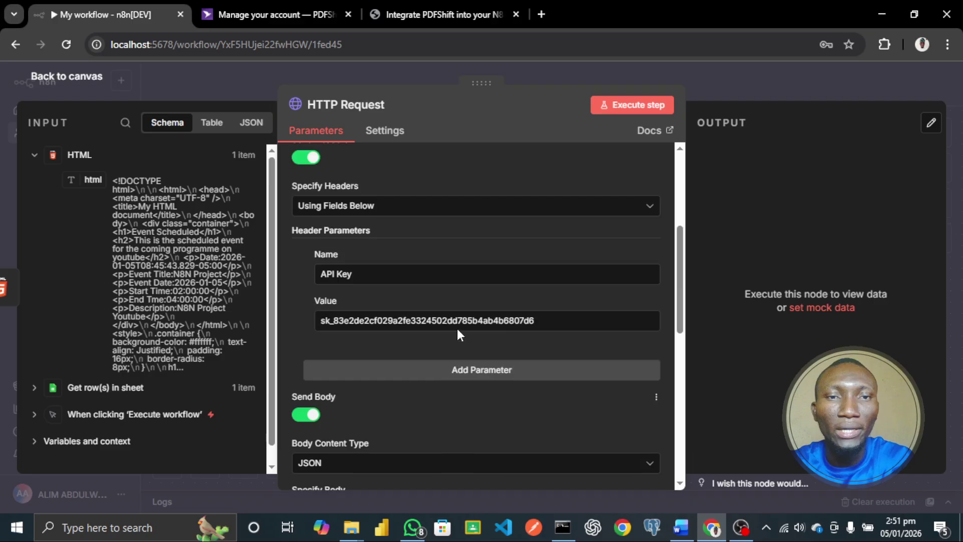
pyautogui.scroll(-1, 458, 331)
pyautogui.scroll(1, 457, 331)
pyautogui.scroll(-7, 458, 331)
pyautogui.scroll(-1, 456, 329)
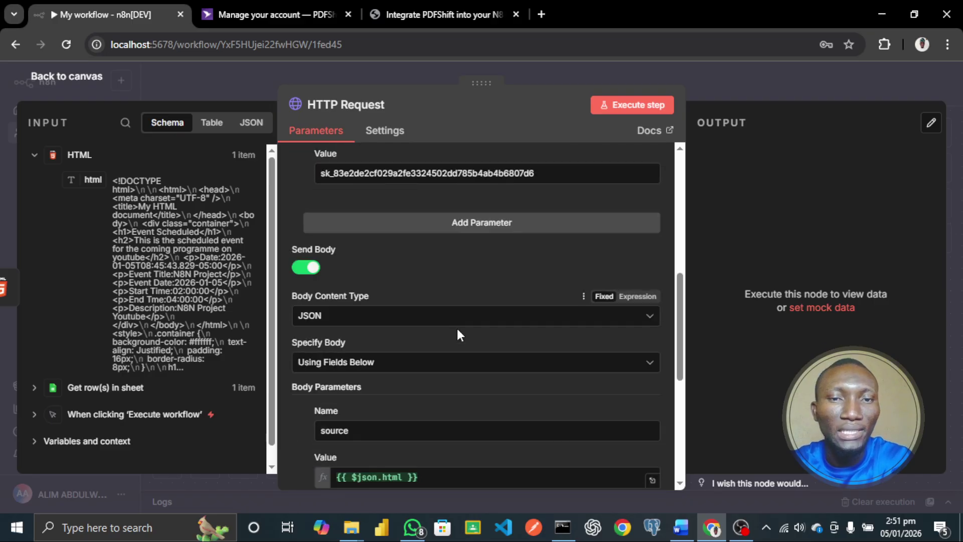
pyautogui.scroll(-3, 457, 329)
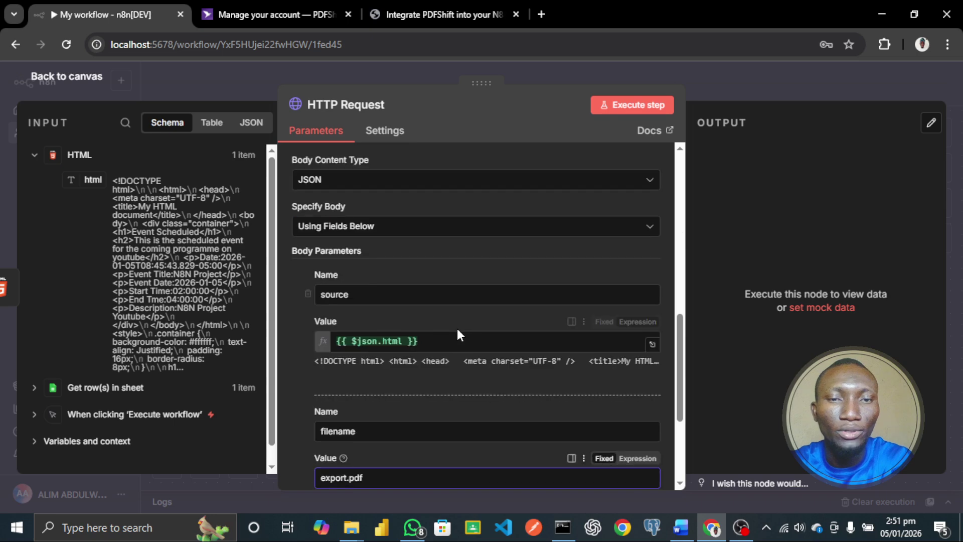
pyautogui.scroll(-4, 457, 329)
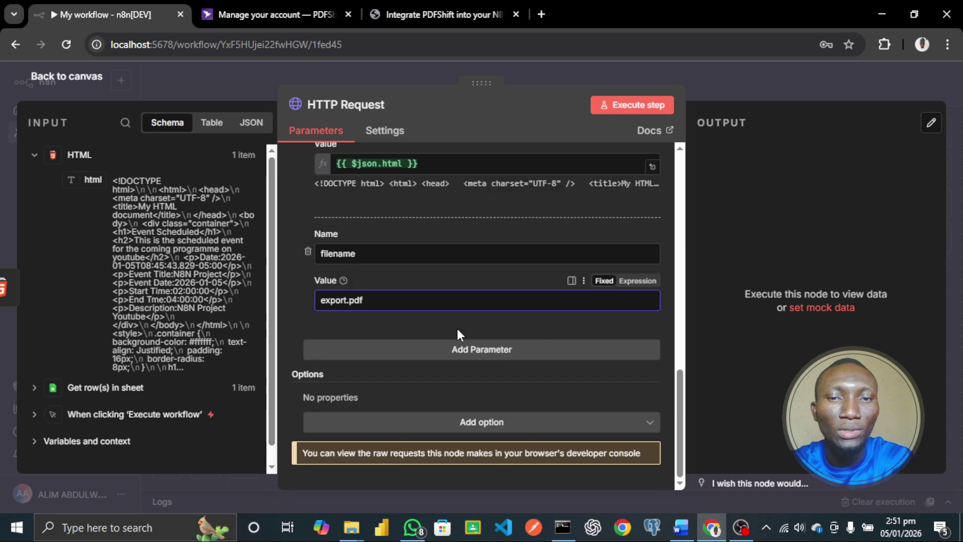
pyautogui.scroll(5, 456, 329)
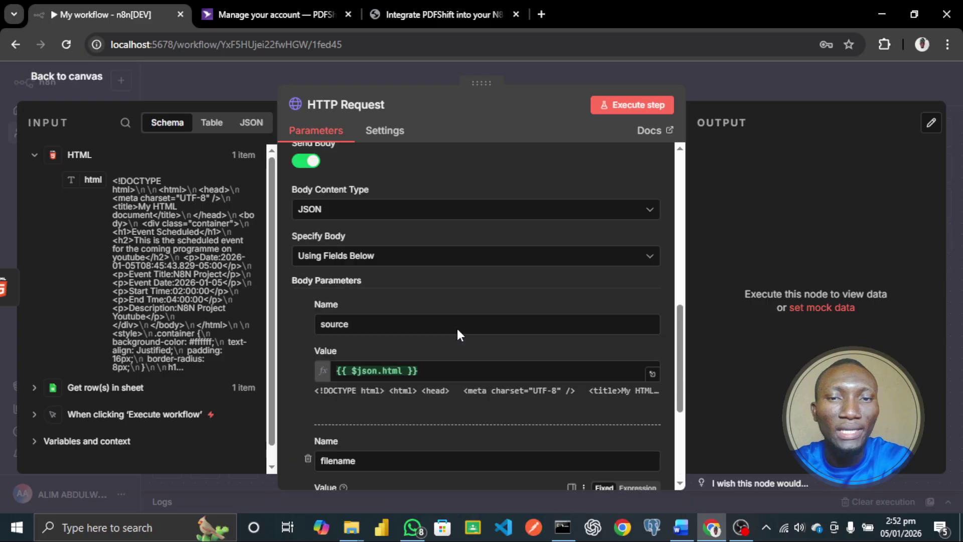
pyautogui.scroll(4, 457, 329)
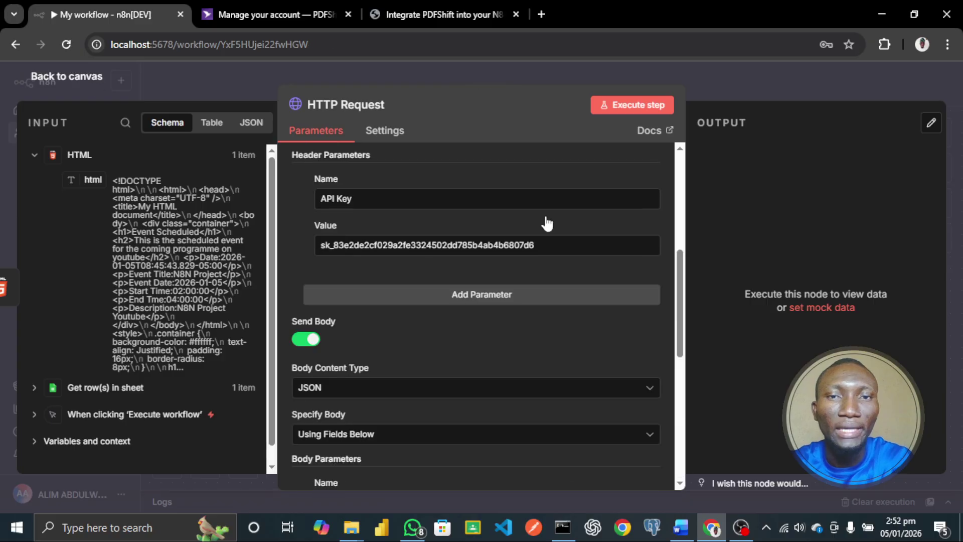
# Return to the canvas, fit all the nodes in view and execute the workflow.
pyautogui.press('Escape')
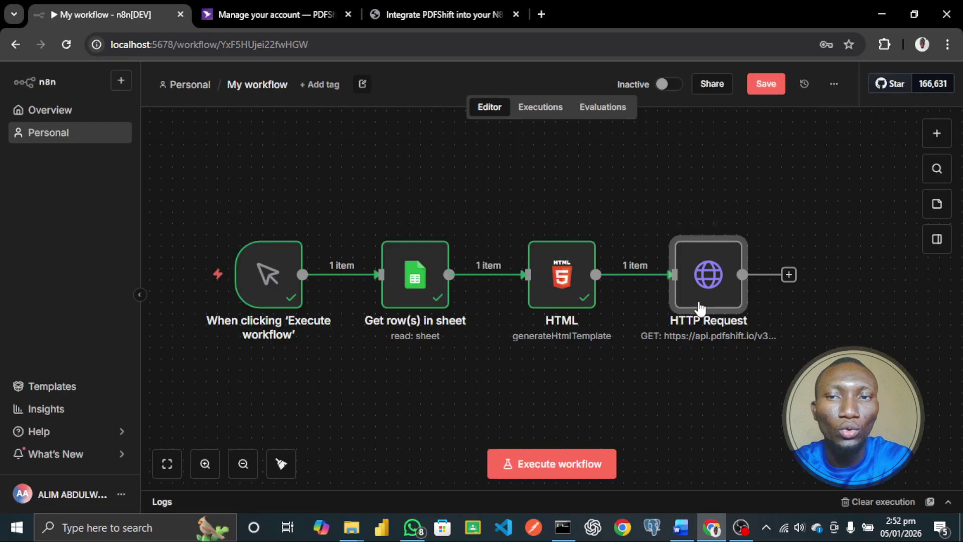
pyautogui.click(169, 466)
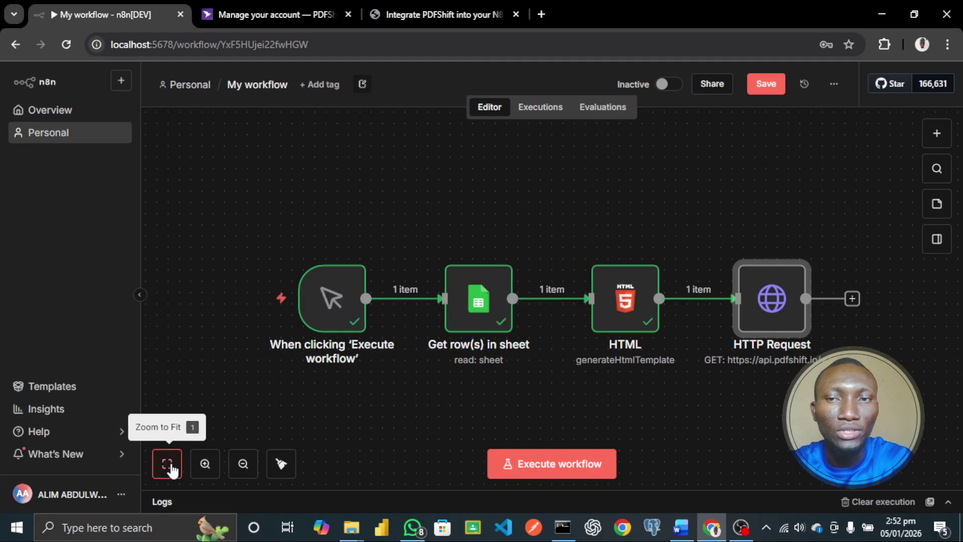
pyautogui.click(525, 474)
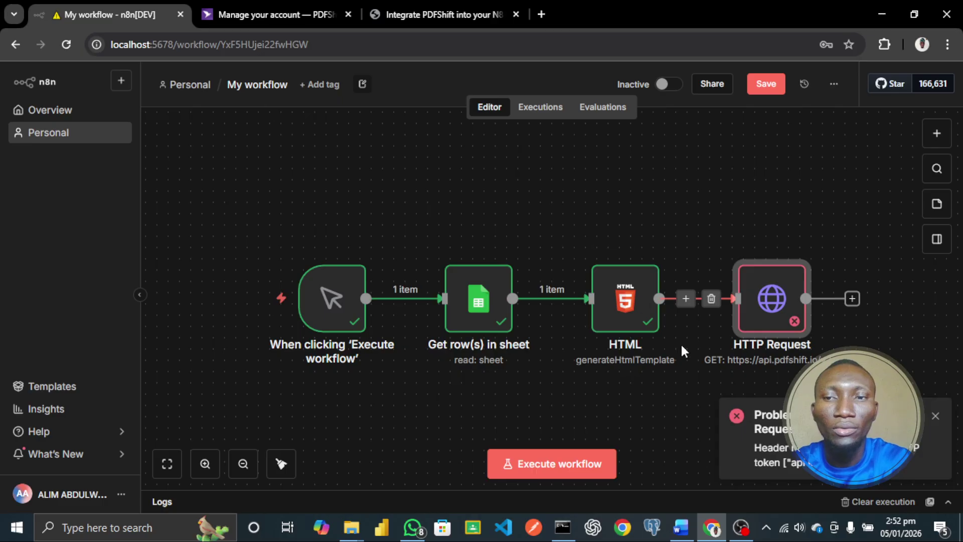
# Replace the HTTP Request node's header parameter name with "X-API-Key", copied from the PDFShift integration guide.
pyautogui.doubleClick(765, 323)
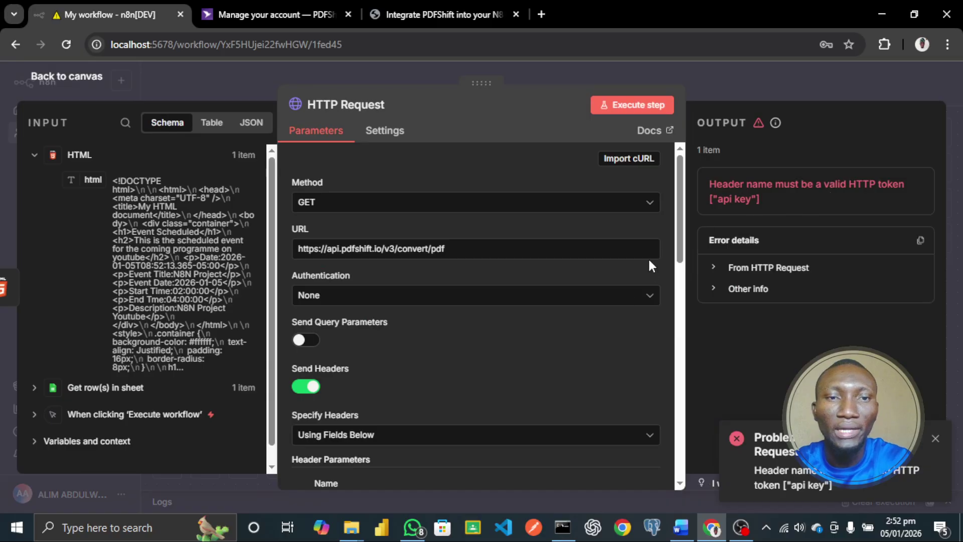
pyautogui.scroll(-1, 626, 299)
pyautogui.scroll(-4, 625, 296)
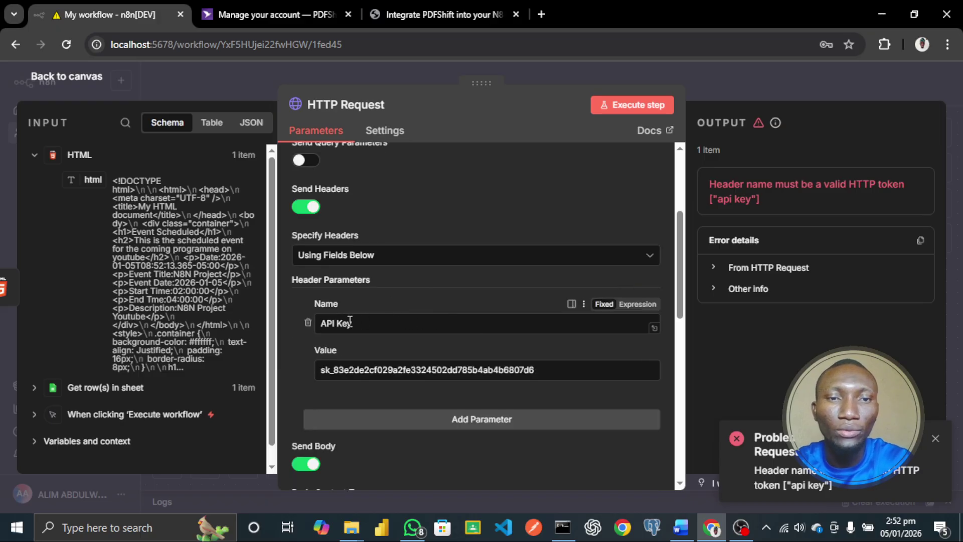
pyautogui.click(398, 17)
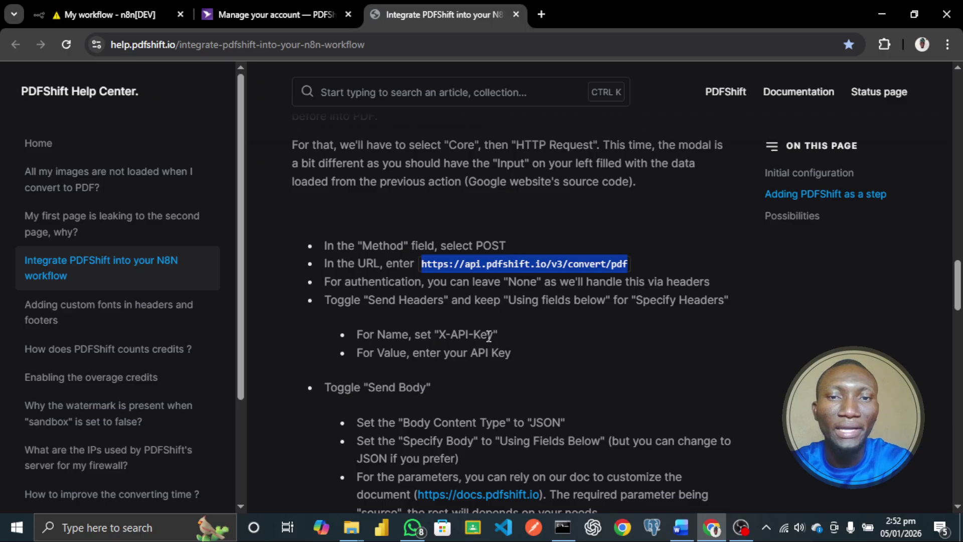
pyautogui.moveTo(493, 337); pyautogui.dragTo(440, 337)
pyautogui.hotkey('ctrl', 'c')
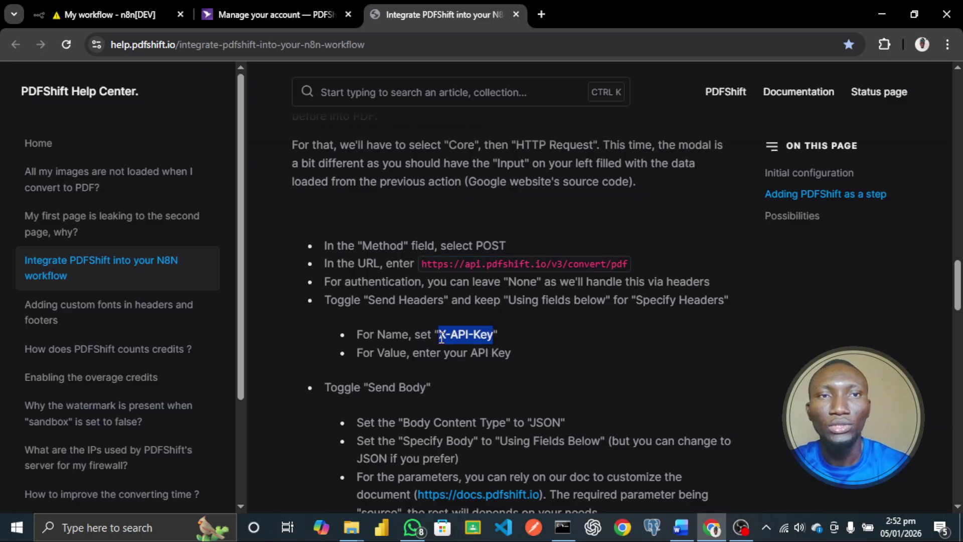
pyautogui.click(160, 14)
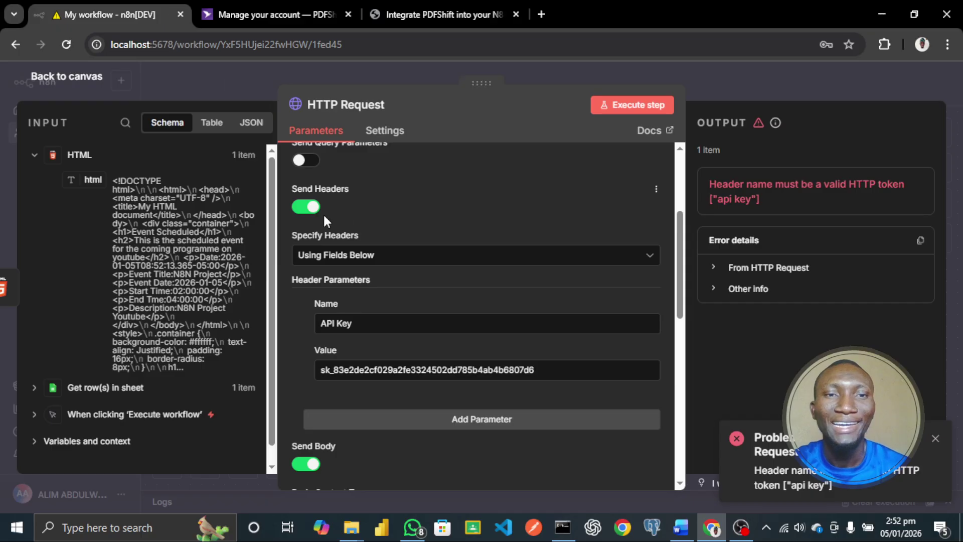
pyautogui.click(386, 326)
pyautogui.hotkey('ctrl', 'a')
pyautogui.hotkey('ctrl', 'v')
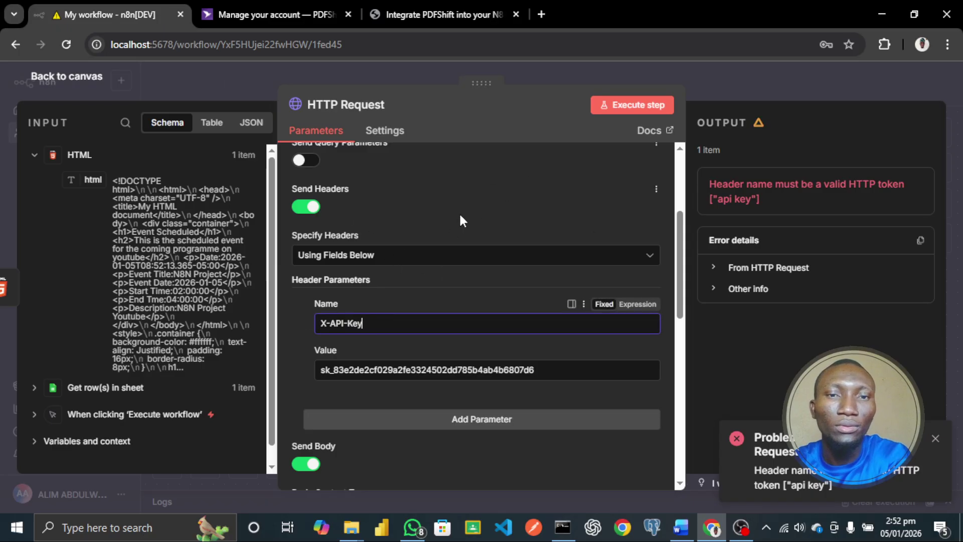
# Run the whole workflow again with the corrected header name and open the HTTP Request node to check its output.
pyautogui.click(67, 80)
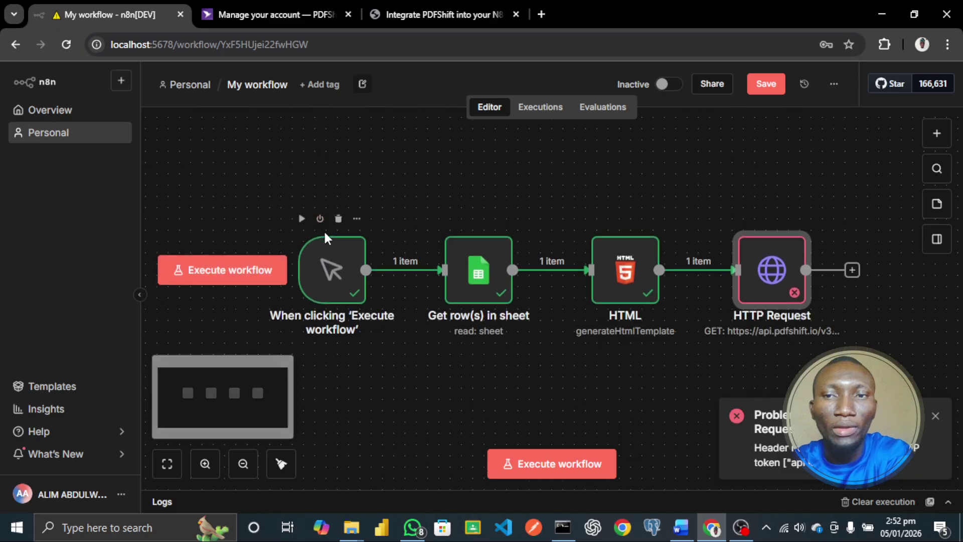
pyautogui.click(167, 463)
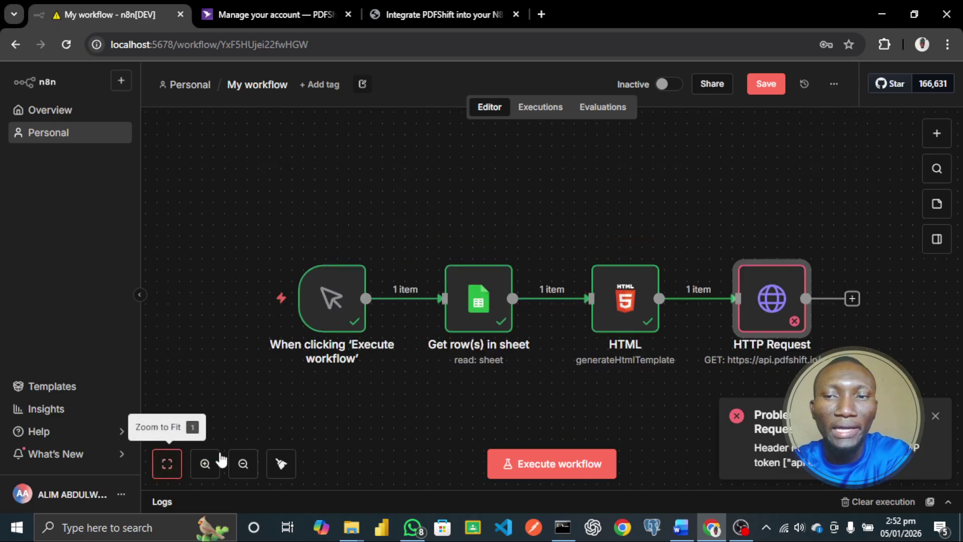
pyautogui.click(551, 465)
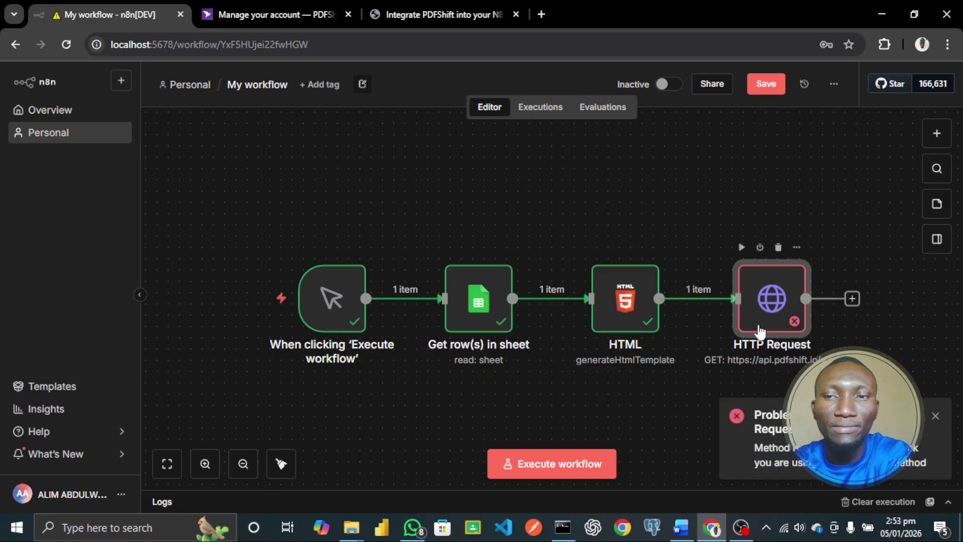
pyautogui.doubleClick(741, 318)
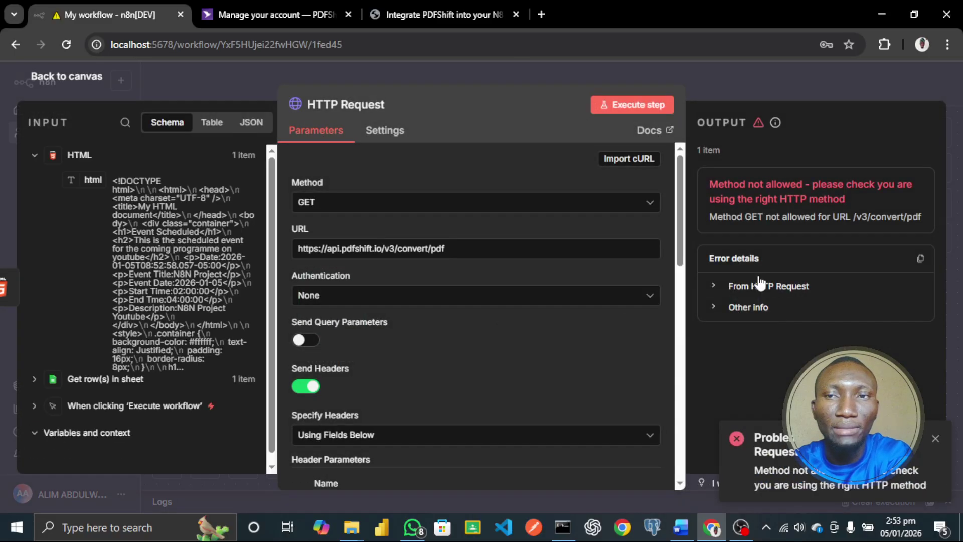
# Set the HTTP Request node's method to POST and review its remaining header and body parameters.
pyautogui.click(607, 203)
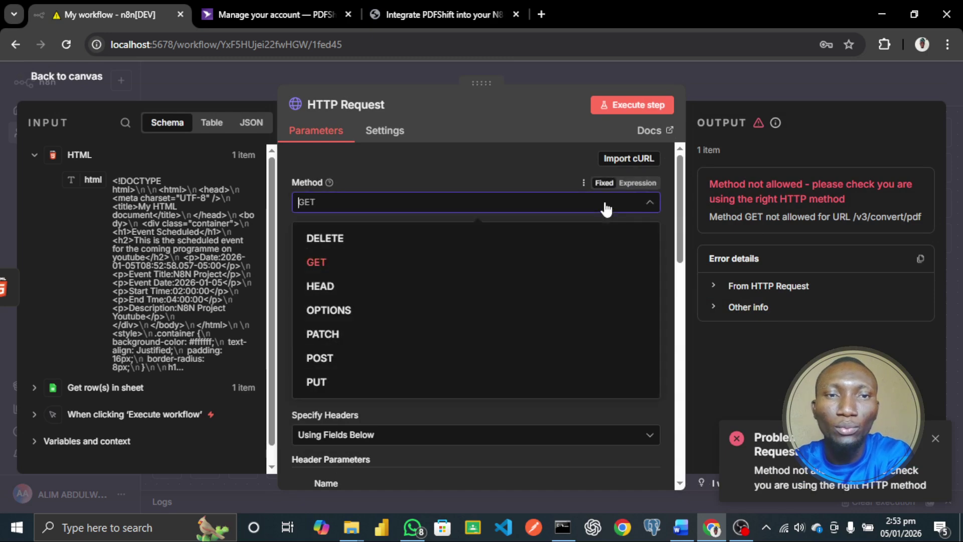
pyautogui.click(444, 358)
pyautogui.scroll(-9, 540, 258)
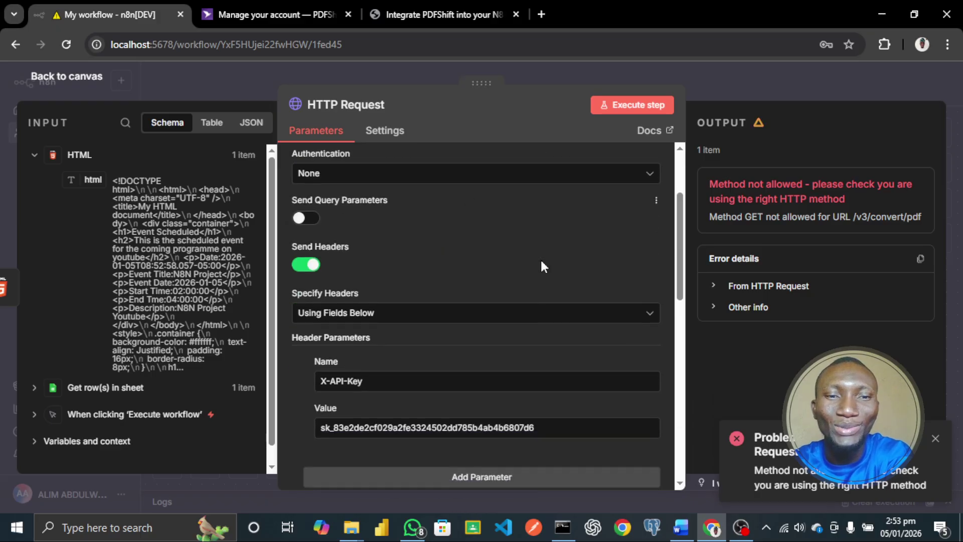
pyautogui.scroll(-5, 540, 258)
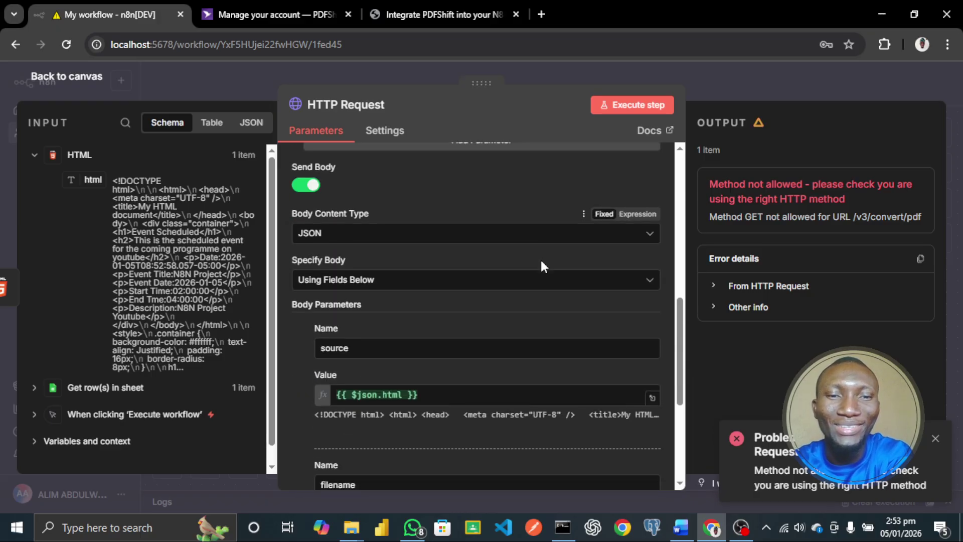
pyautogui.scroll(-1, 542, 260)
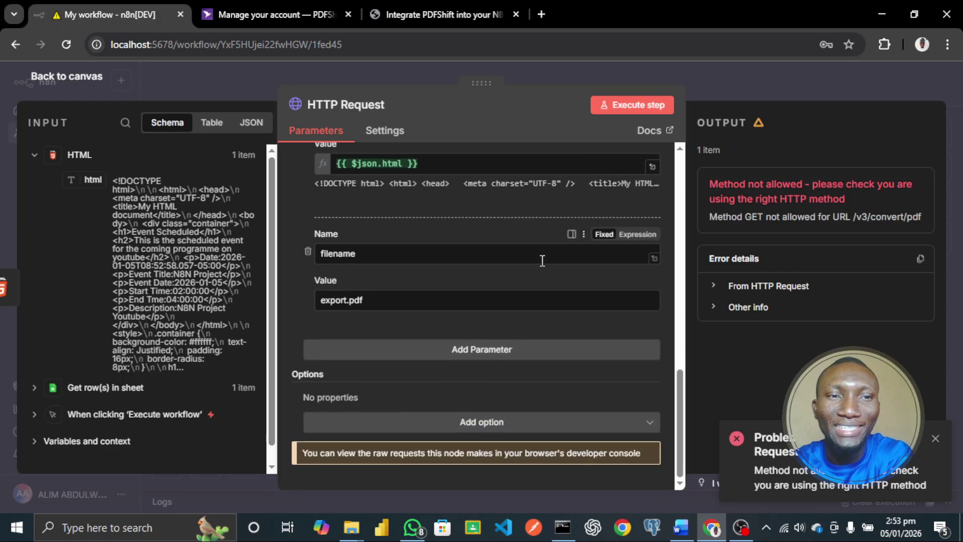
# Return to the canvas, execute the whole workflow with the POST method and dismiss the notification.
pyautogui.click(62, 80)
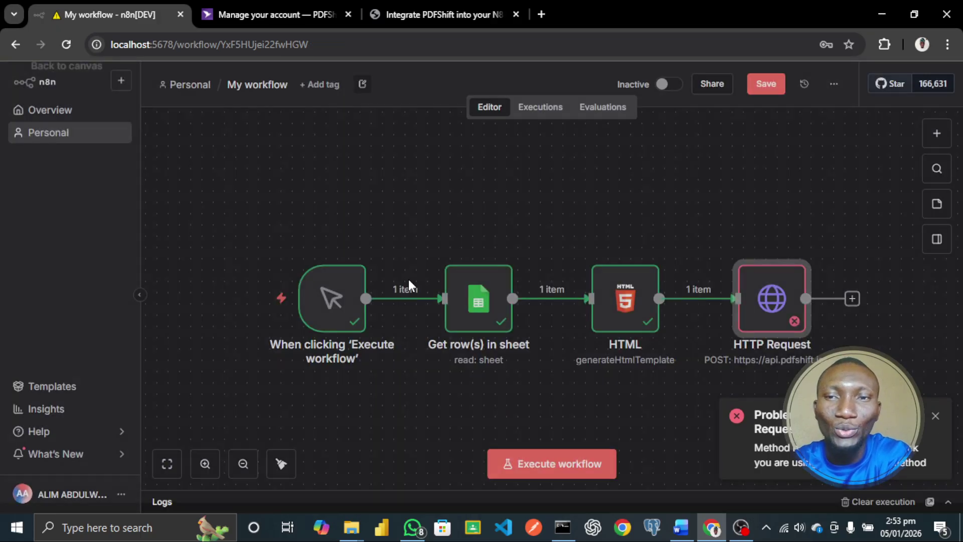
pyautogui.click(554, 464)
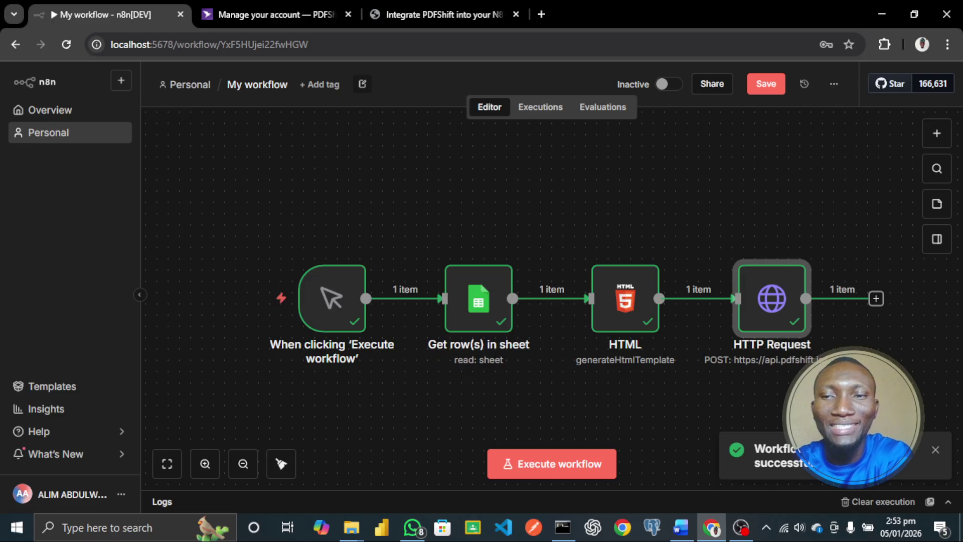
pyautogui.click(936, 451)
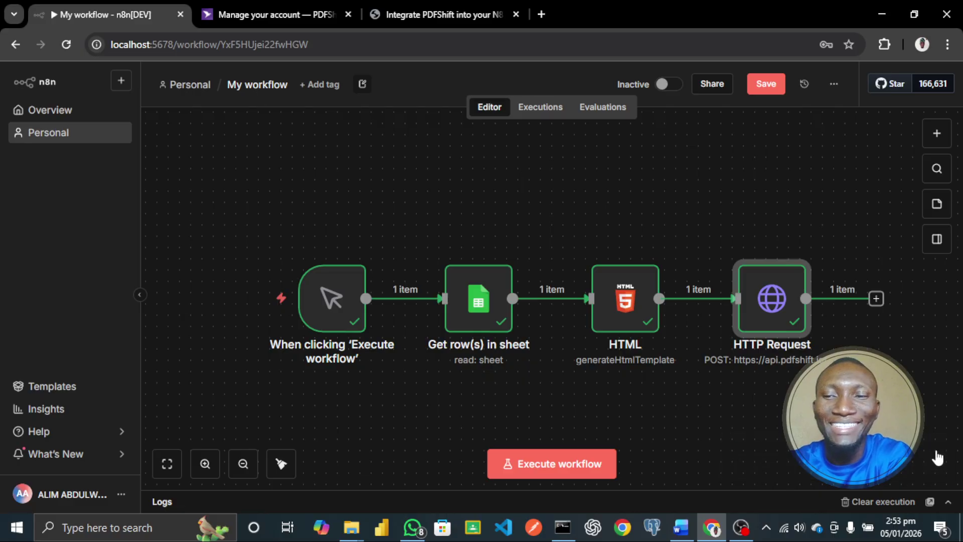
# Expand and enlarge the execution logs and review the Get row(s) in sheet node's output columns.
pyautogui.click(948, 502)
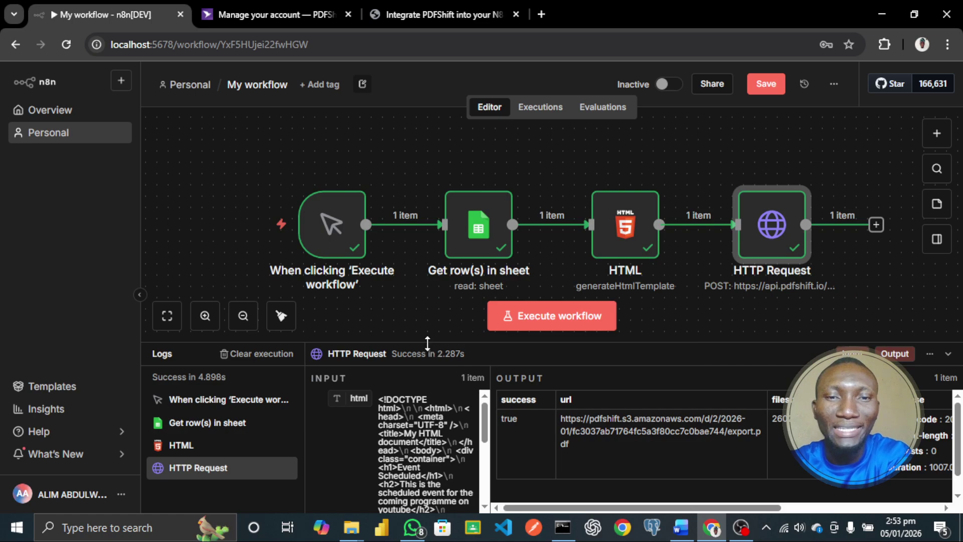
pyautogui.moveTo(427, 343); pyautogui.dragTo(434, 282)
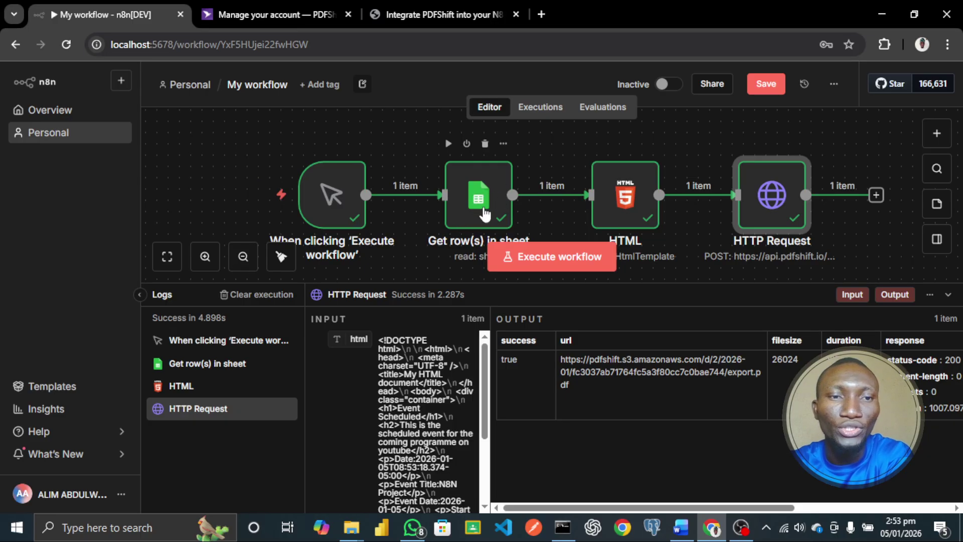
pyautogui.moveTo(352, 241)
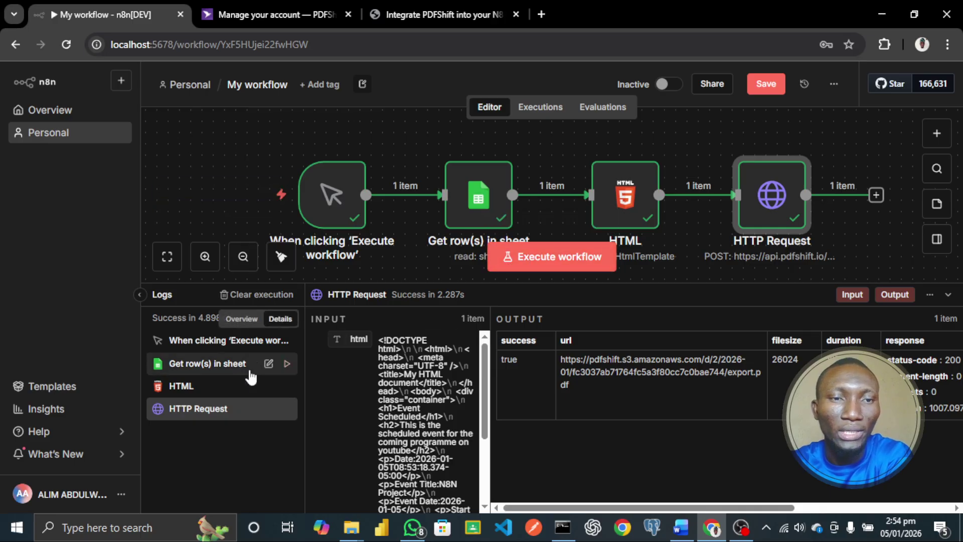
pyautogui.click(215, 366)
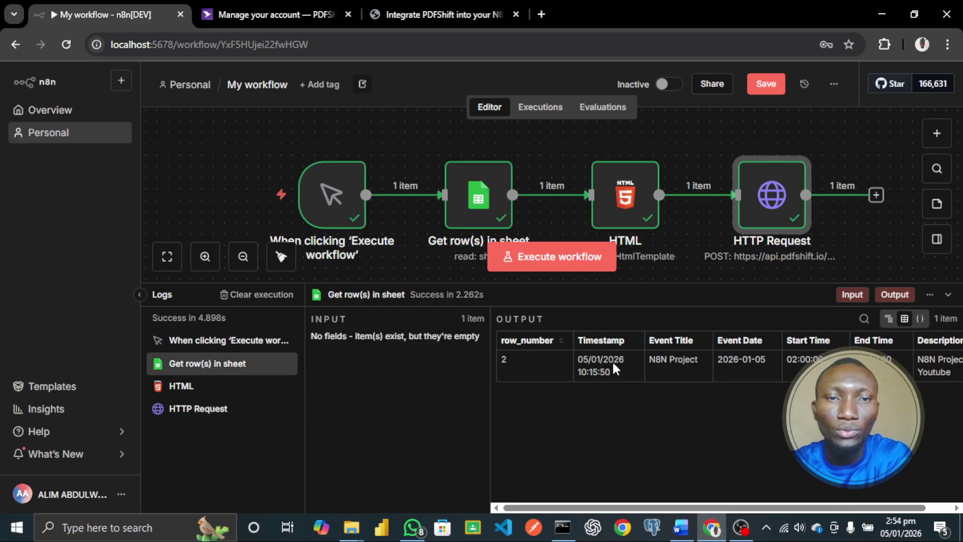
pyautogui.hscroll(1, 638, 357)
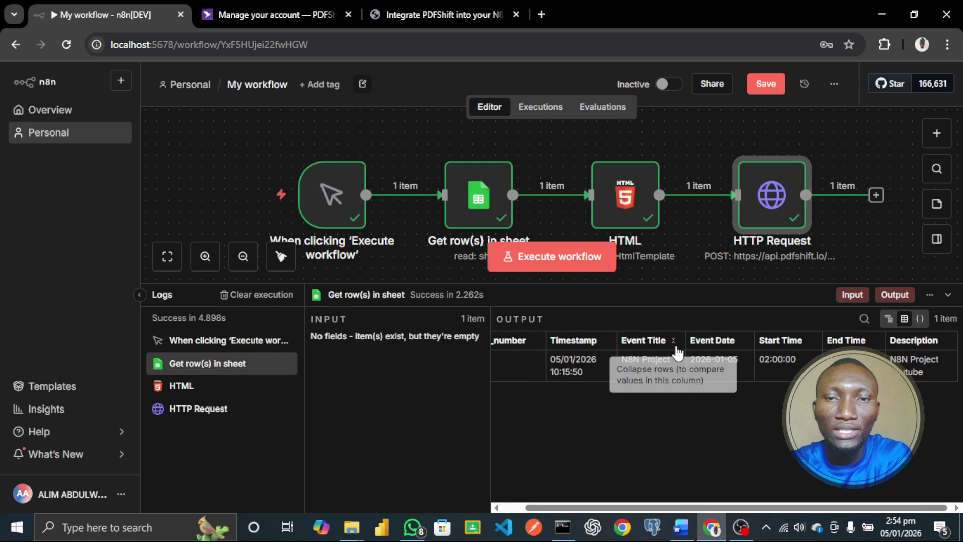
pyautogui.hscroll(-1, 673, 351)
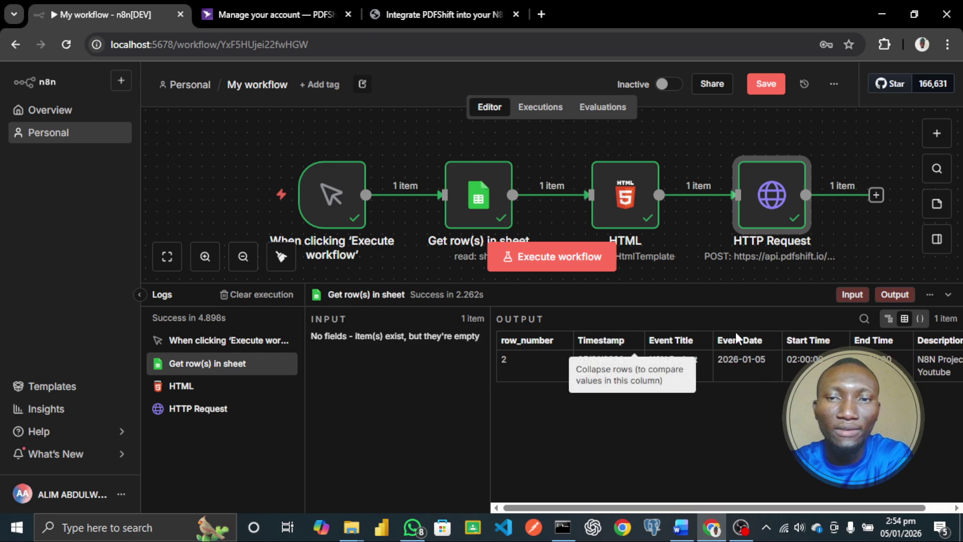
pyautogui.hscroll(1, 712, 358)
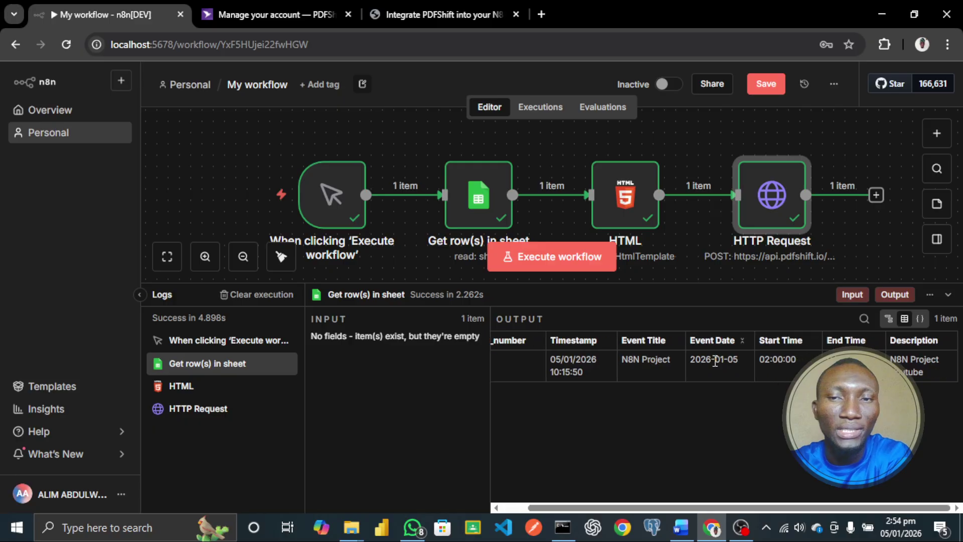
# Examine the HTML node's logged input fields and its rendered Event Scheduled output.
pyautogui.click(196, 389)
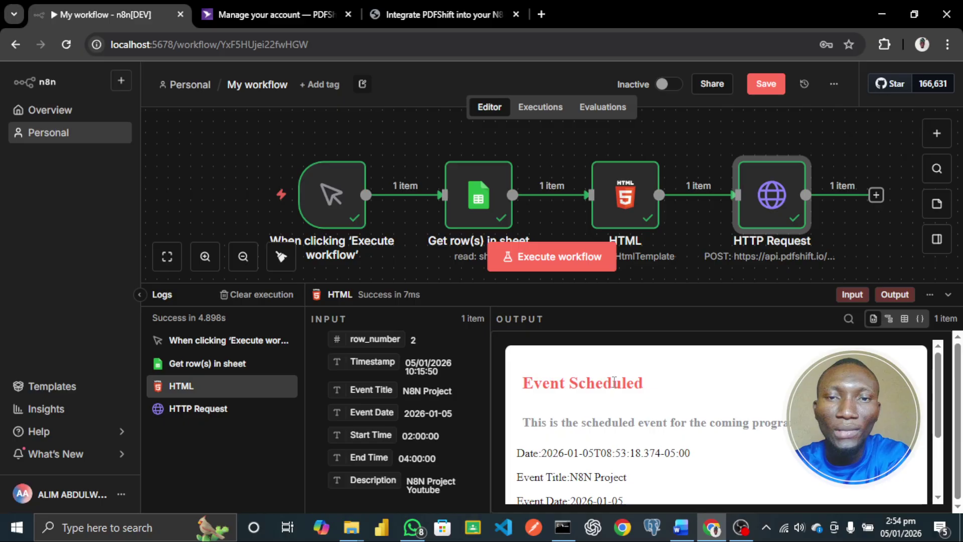
pyautogui.scroll(-3, 614, 382)
pyautogui.scroll(2, 614, 381)
pyautogui.scroll(1, 614, 382)
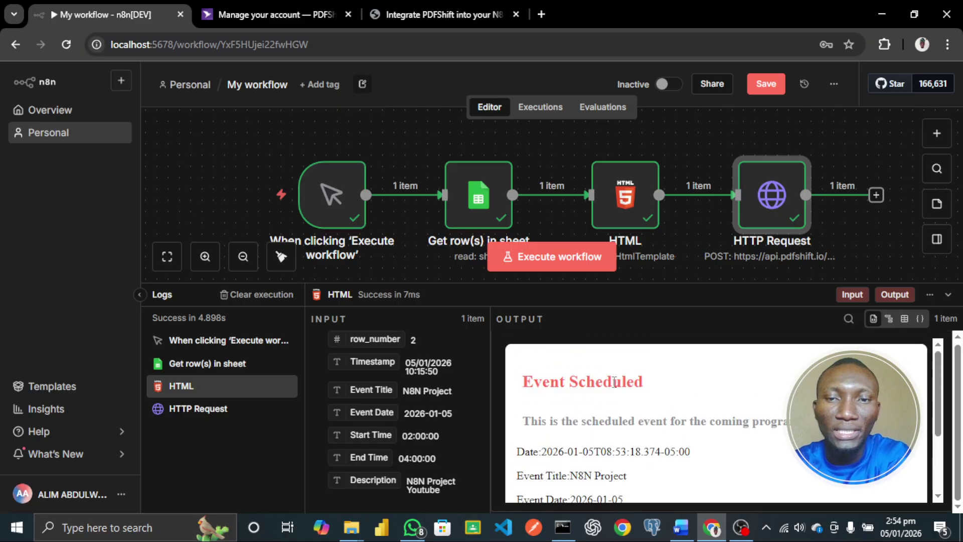
pyautogui.scroll(-2, 614, 385)
pyautogui.scroll(-1, 614, 387)
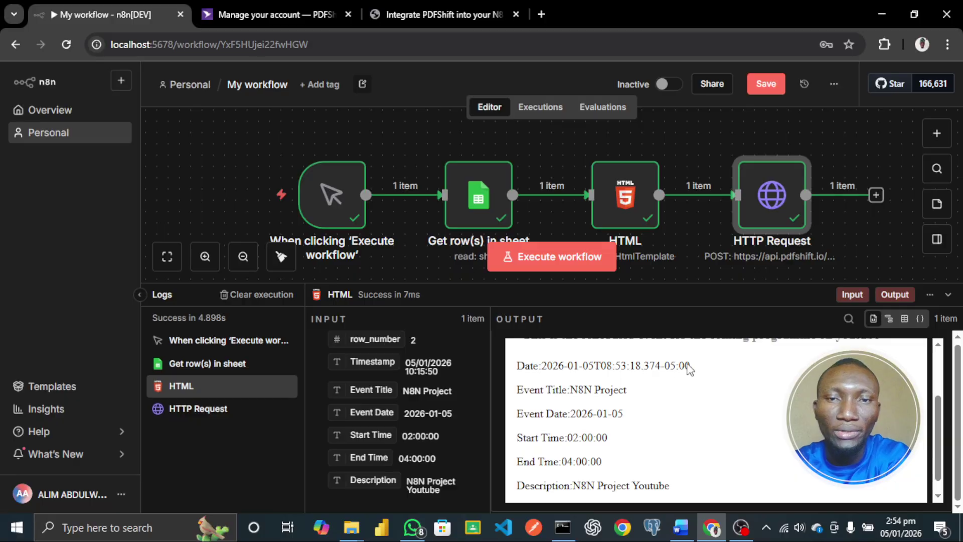
pyautogui.scroll(-1, 694, 376)
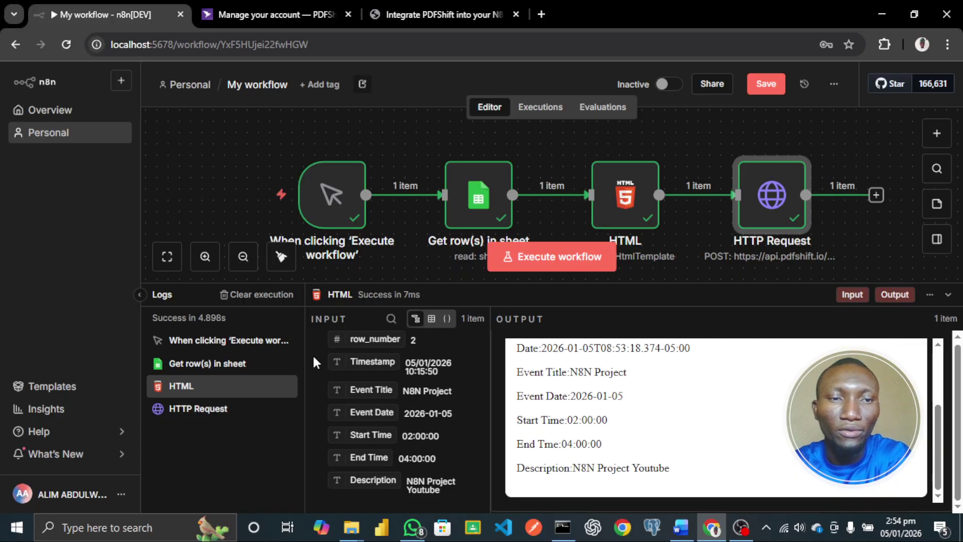
# Copy the export.pdf URL from the HTTP Request node's logged output and open it in a new browser tab.
pyautogui.click(225, 408)
pyautogui.scroll(-1, 587, 374)
pyautogui.scroll(1, 587, 374)
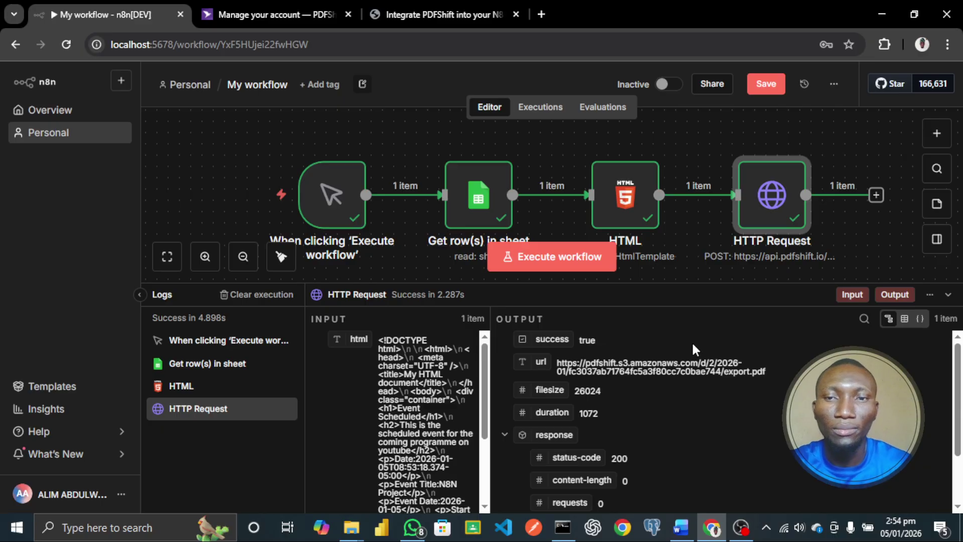
pyautogui.moveTo(769, 370); pyautogui.dragTo(558, 363)
pyautogui.hotkey('ctrl', 'c')
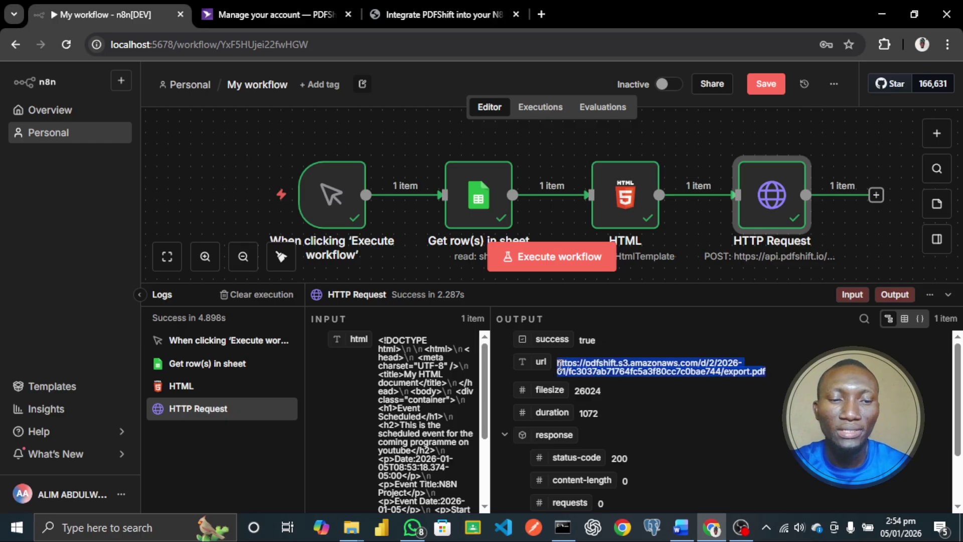
pyautogui.click(542, 14)
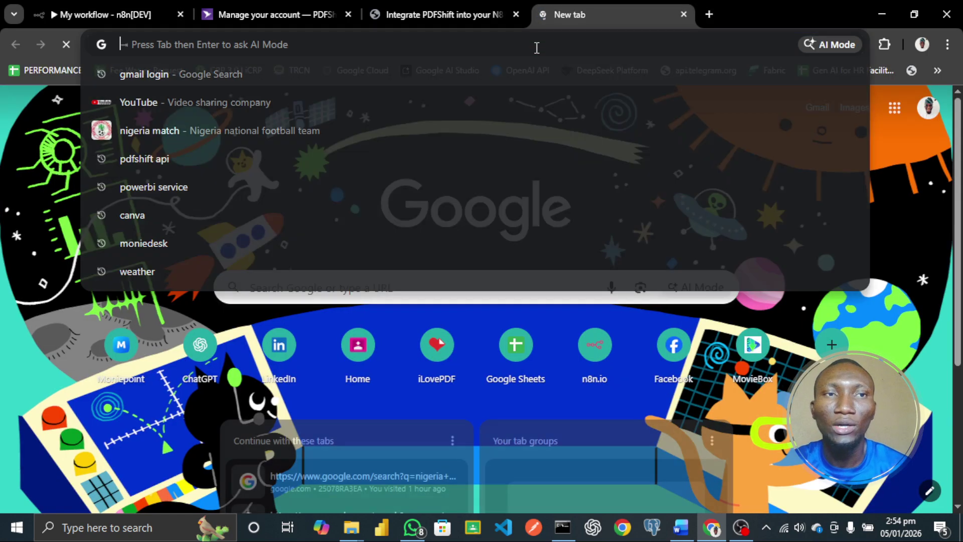
pyautogui.hotkey('ctrl', 'v')
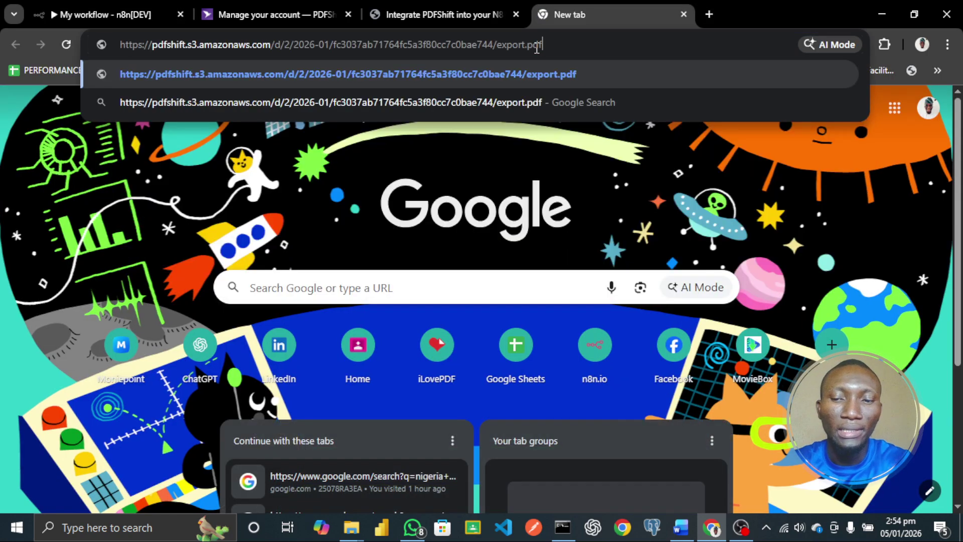
pyautogui.press('Return')
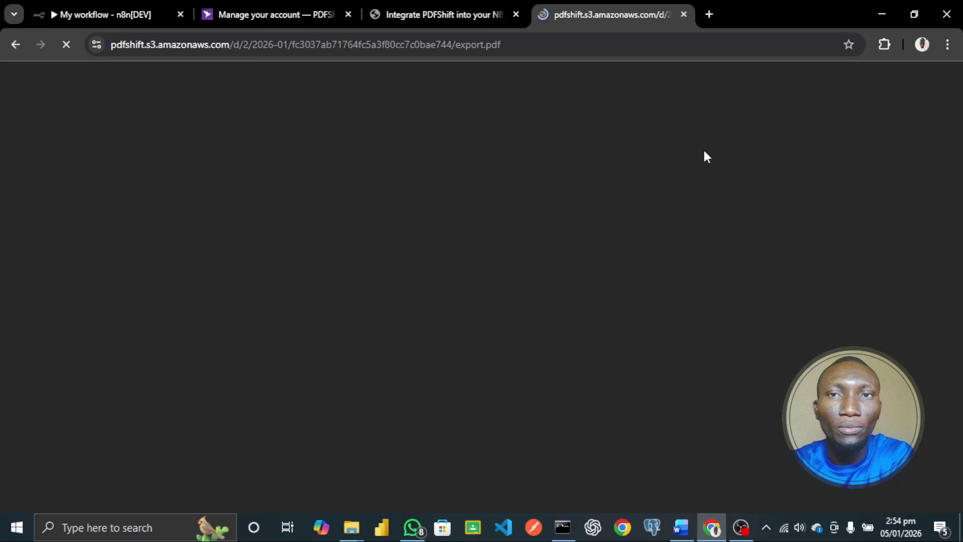
# Look over the generated PDF and save it in the Downloads folder as "export" in PDF Document format.
pyautogui.scroll(-1, 630, 261)
pyautogui.scroll(1, 630, 262)
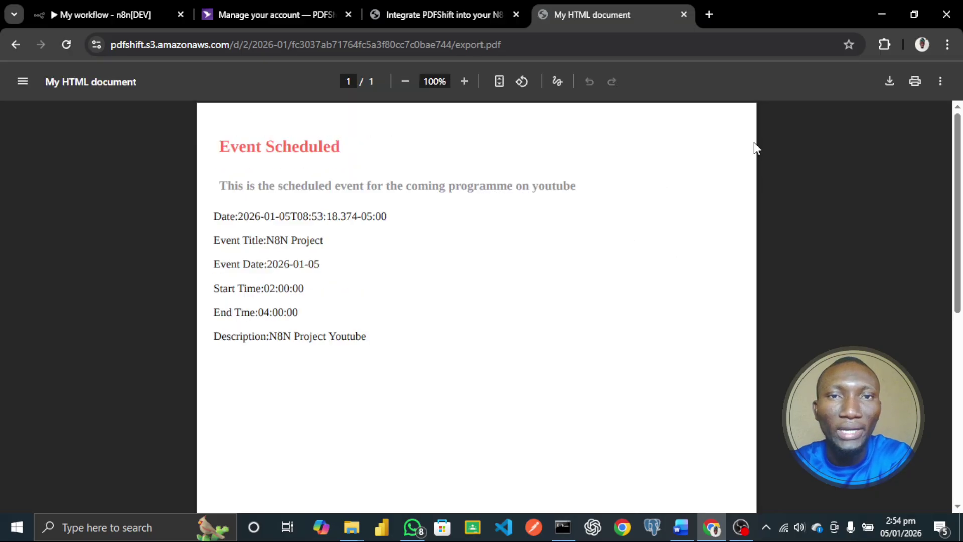
pyautogui.click(891, 83)
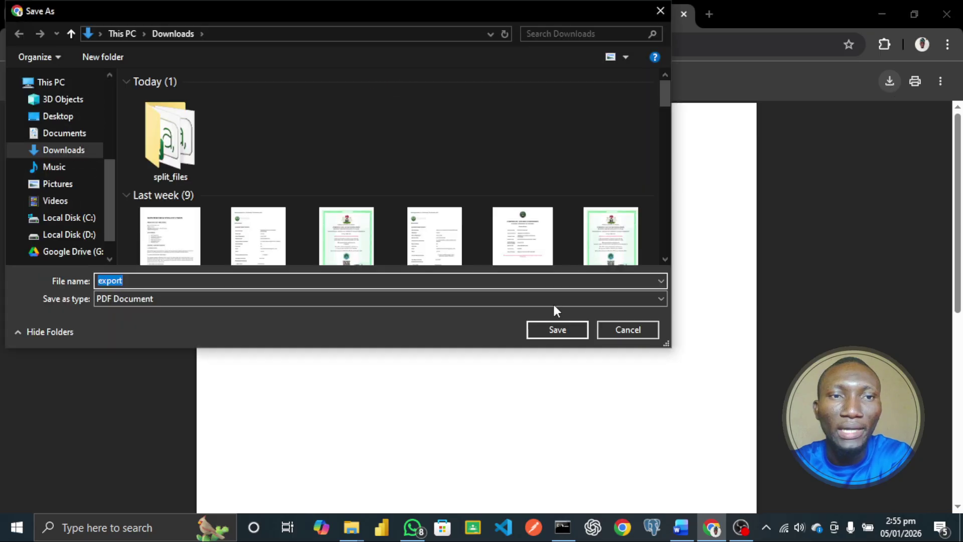
pyautogui.click(555, 330)
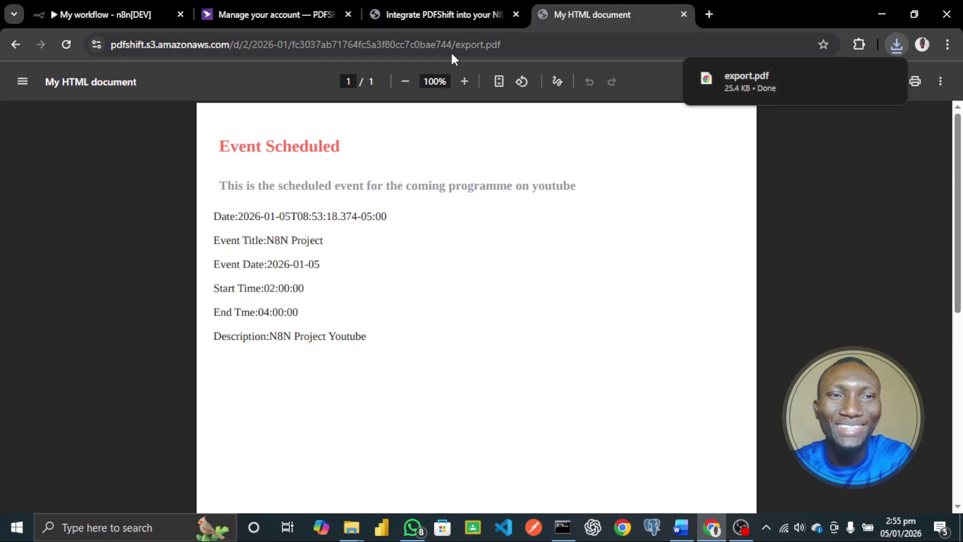
# Go back to the n8n workflow, rename it "Pdf Generator" and collapse the execution logs.
pyautogui.click(116, 11)
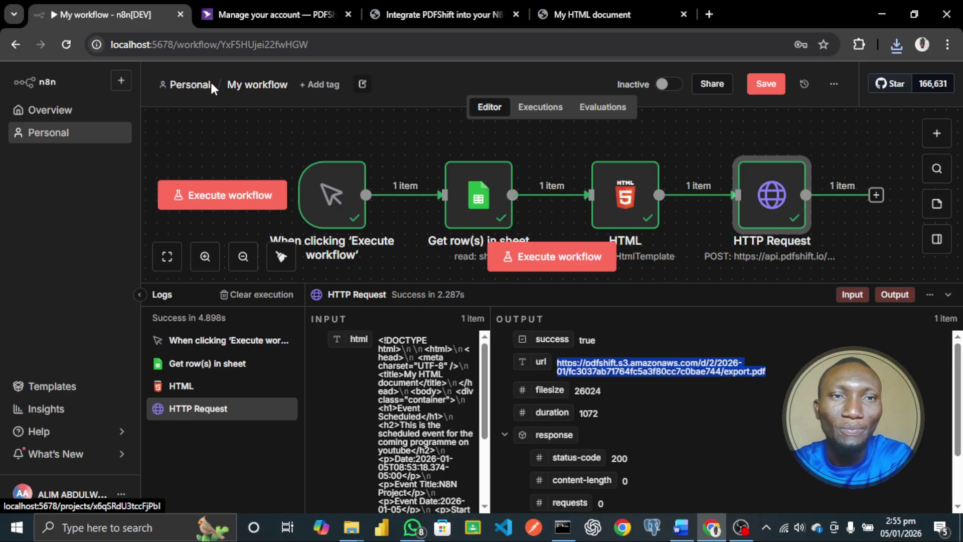
pyautogui.click(247, 83)
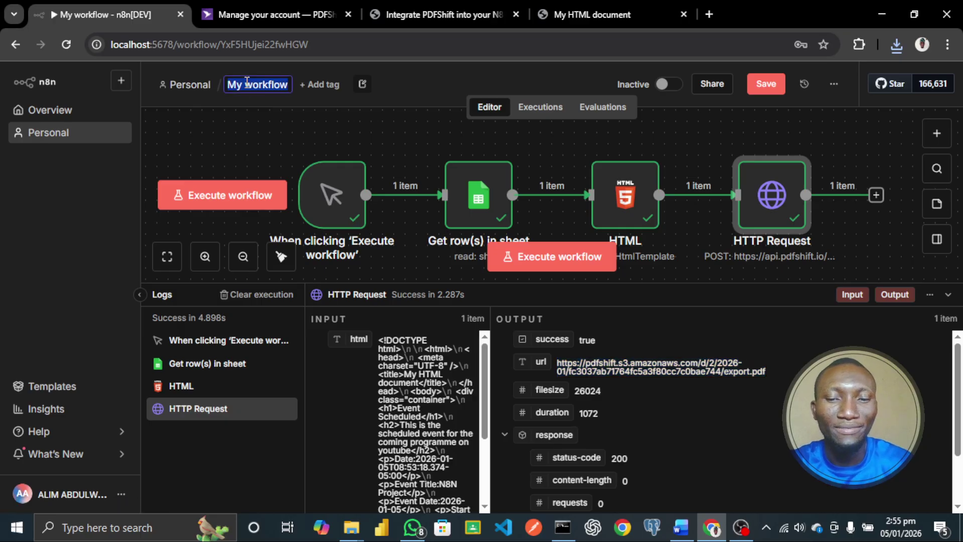
pyautogui.write('Pdf')
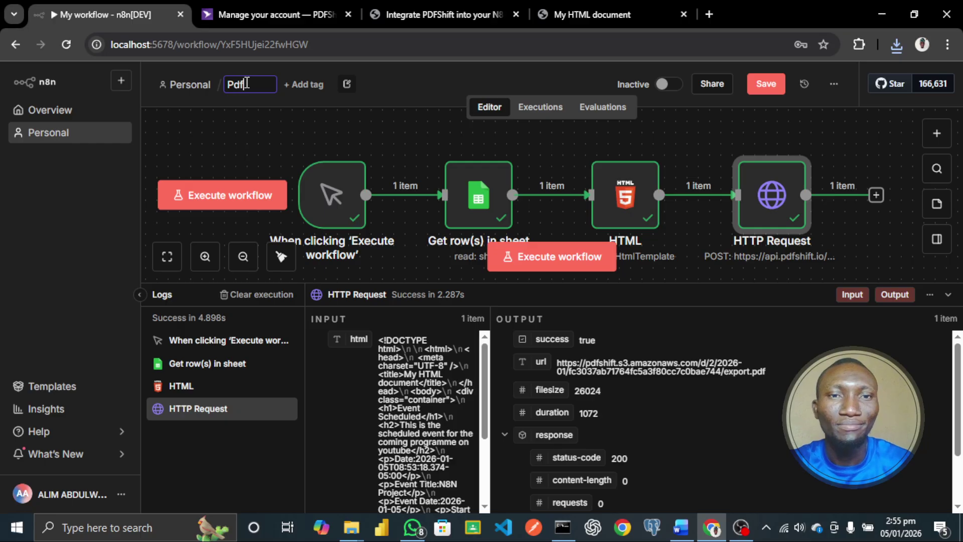
pyautogui.write(' Generator')
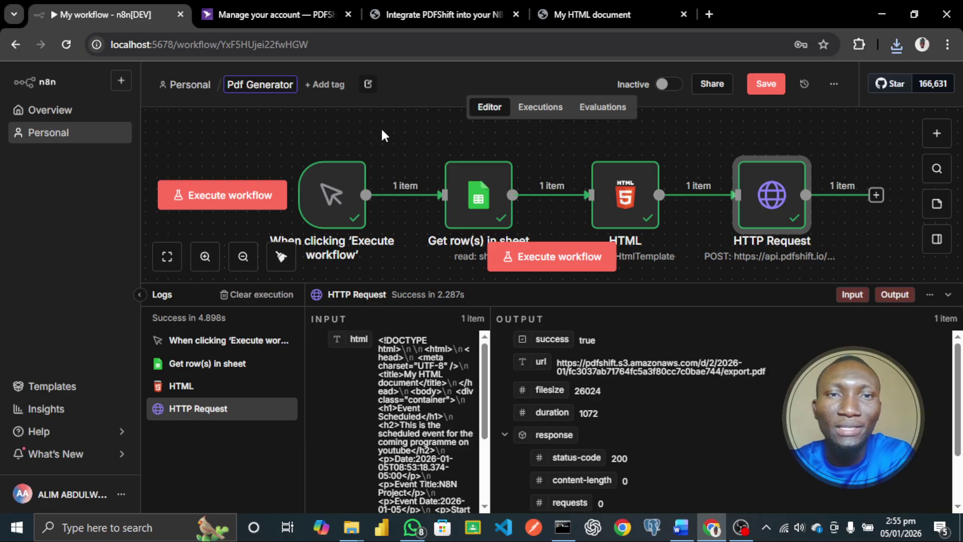
pyautogui.click(422, 135)
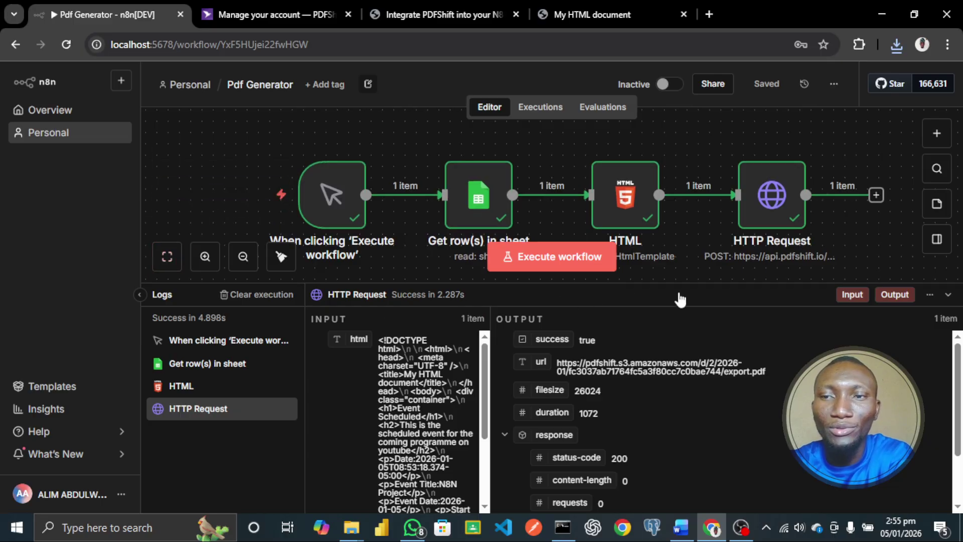
pyautogui.click(947, 295)
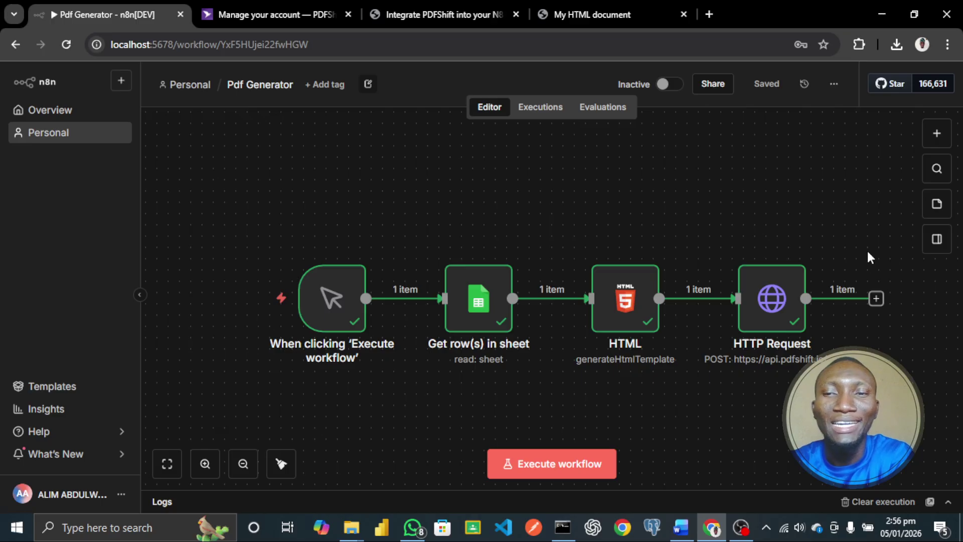
pyautogui.moveTo(782, 255)
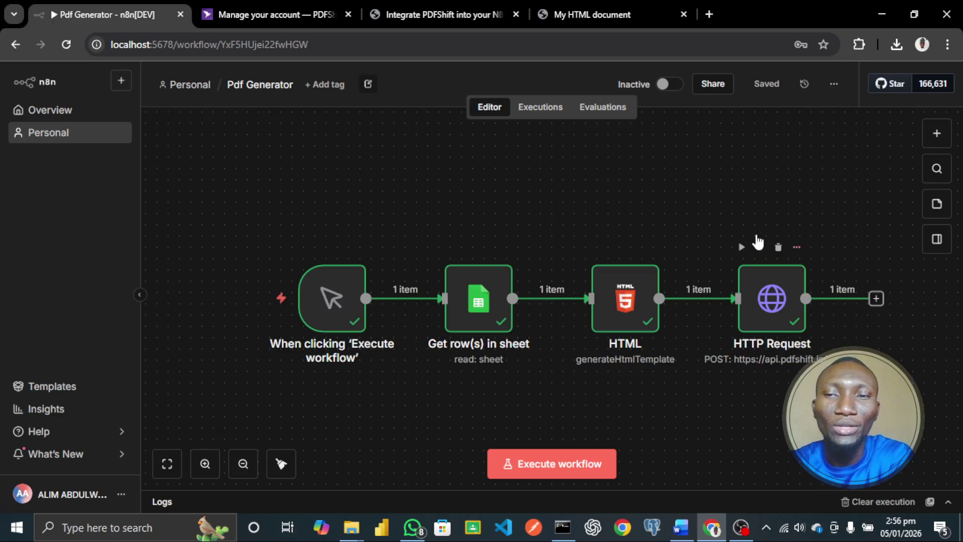